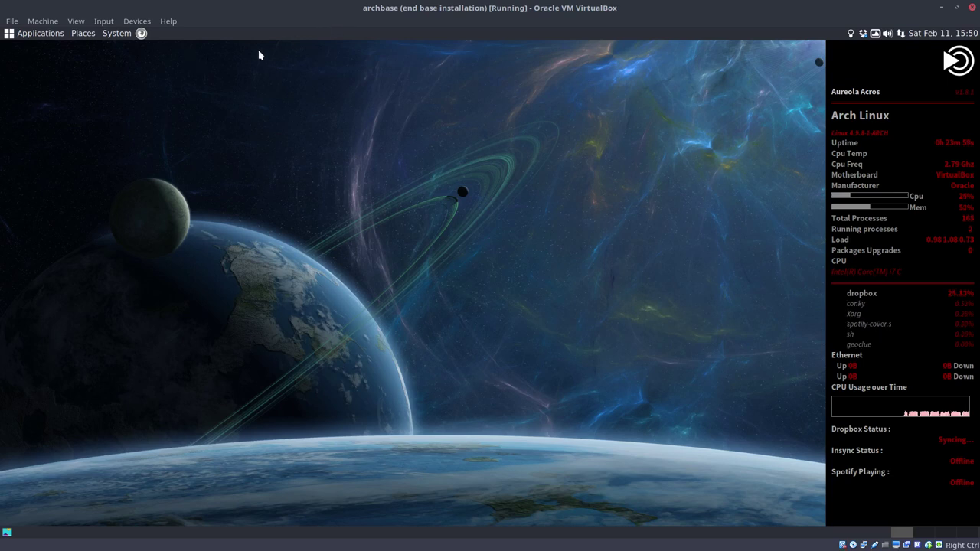
Switch the virtual machine to full-screen mode and open a terminal in the Desktop folder.
left_click(79, 22)
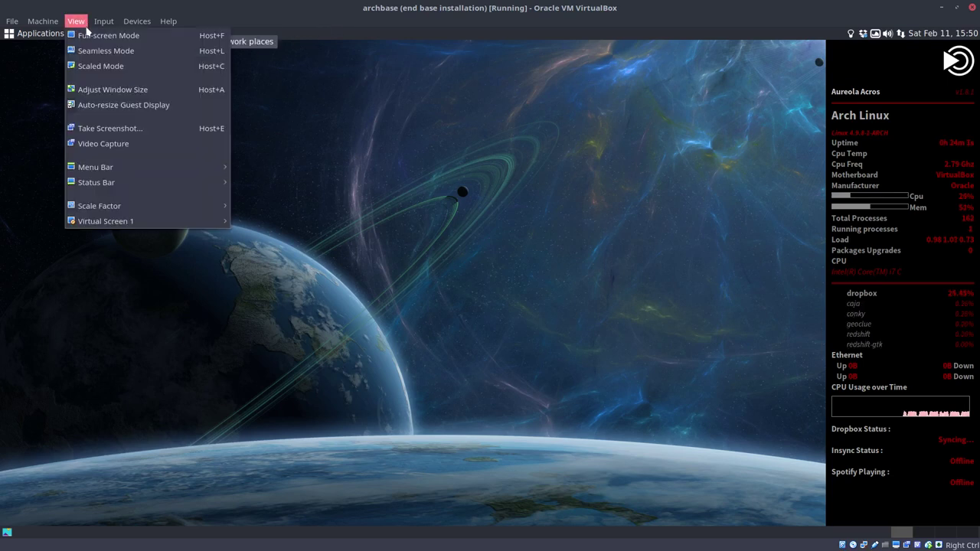
left_click(108, 36)
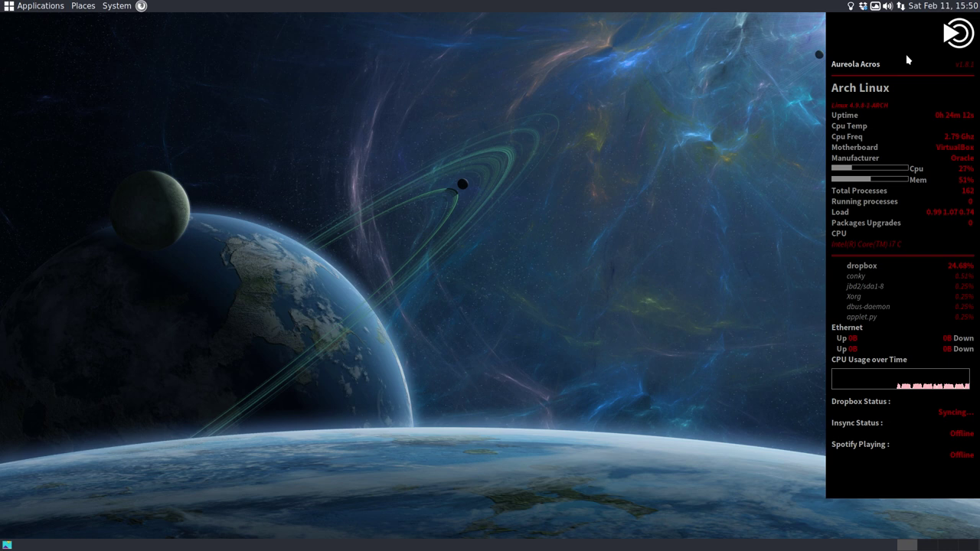
right_click(178, 127)
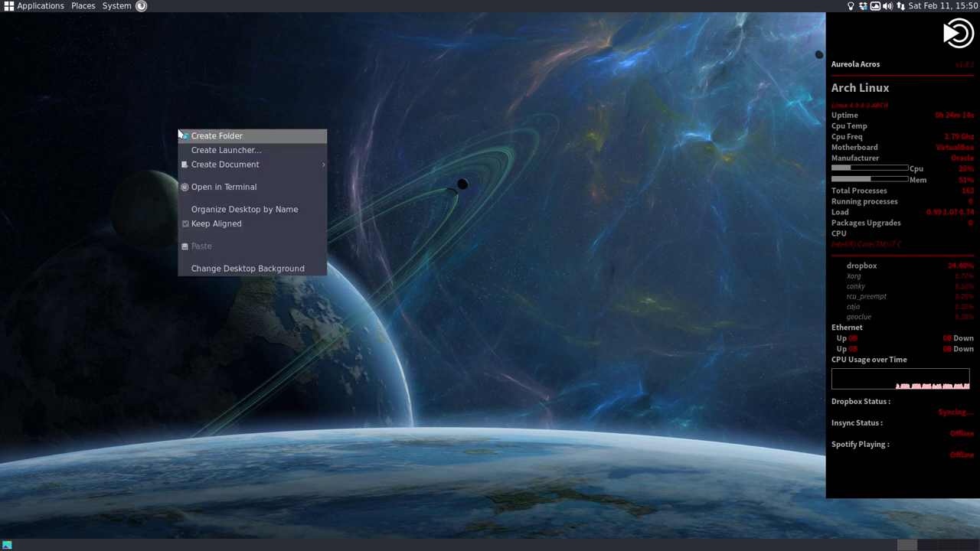
left_click(347, 198)
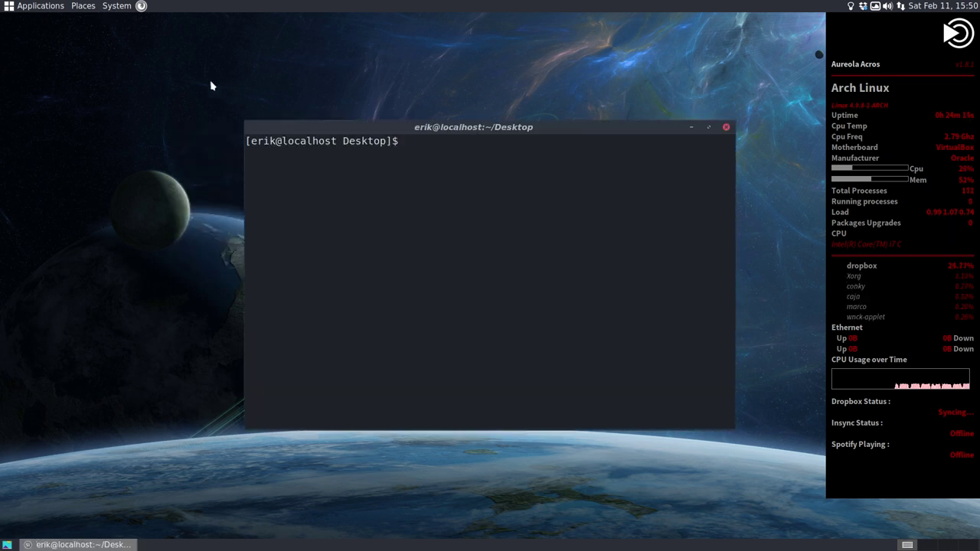
Check which window managers MATE Tweak offers in its Windows settings, and close it.
left_click(116, 5)
mouse_move(145, 35)
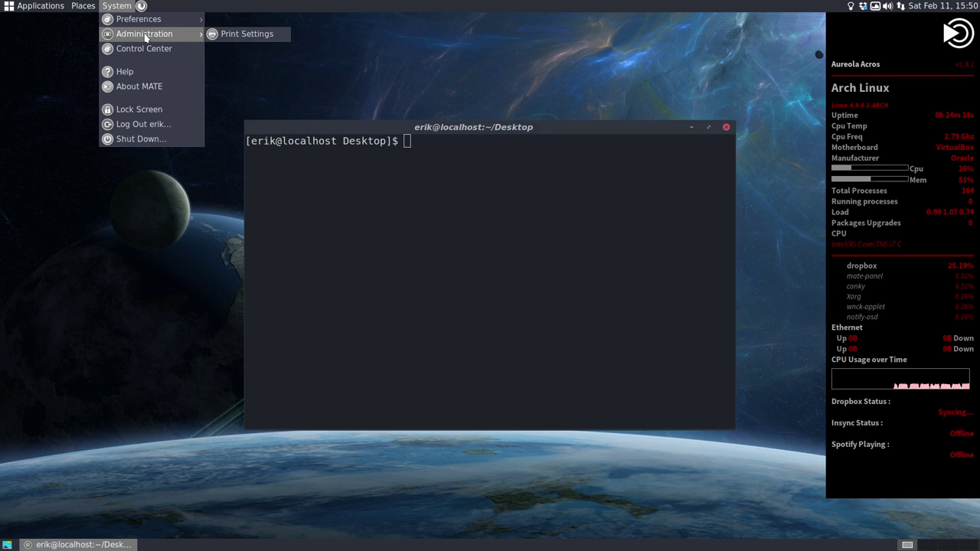
mouse_move(176, 24)
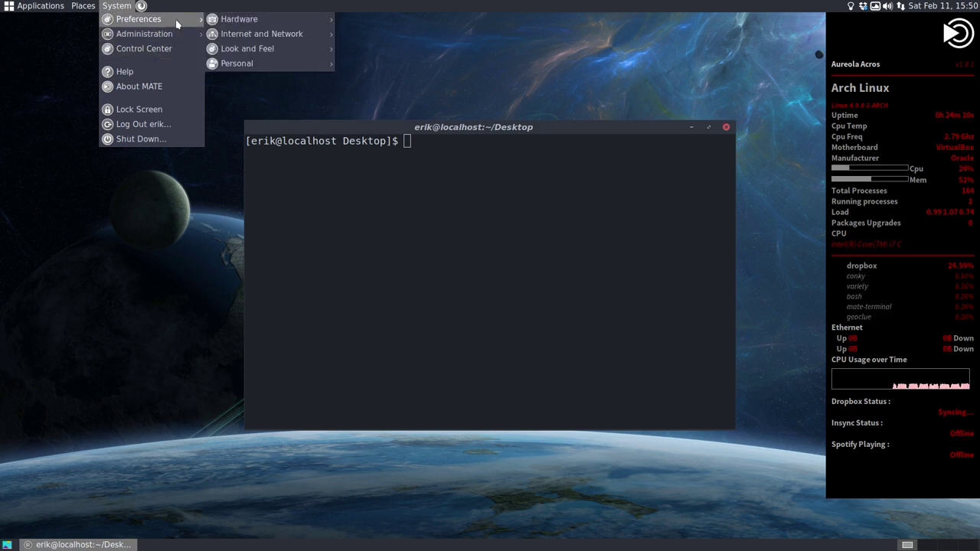
mouse_move(282, 50)
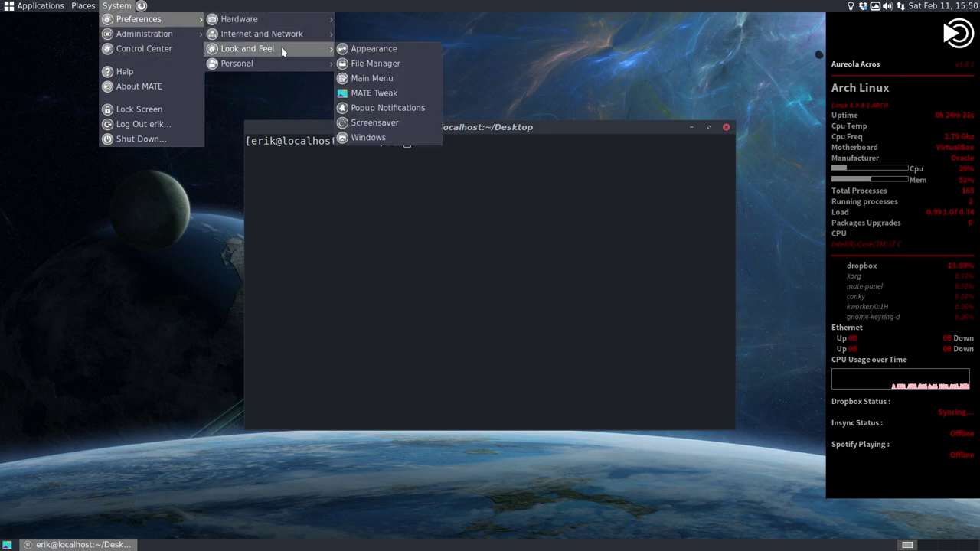
left_click(382, 95)
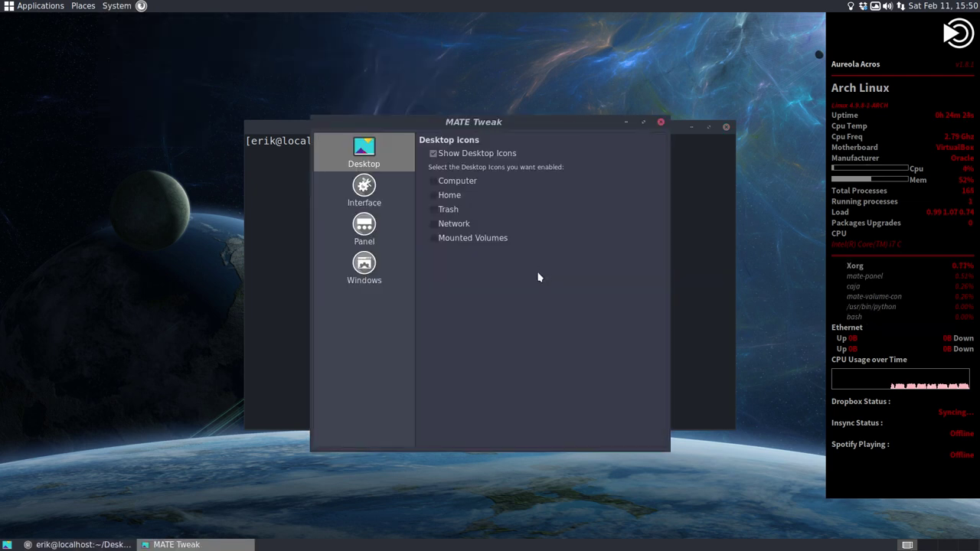
left_click(374, 277)
left_click(502, 317)
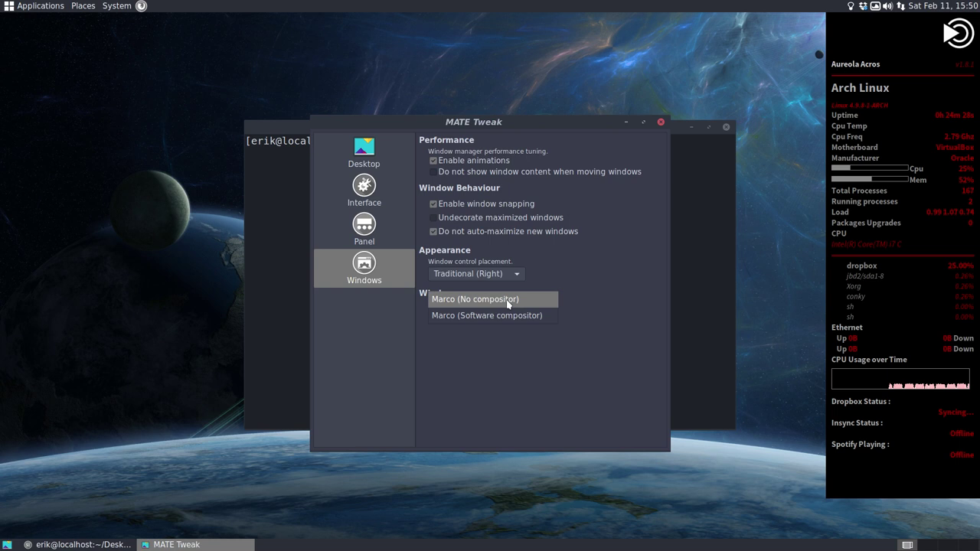
left_click(626, 325)
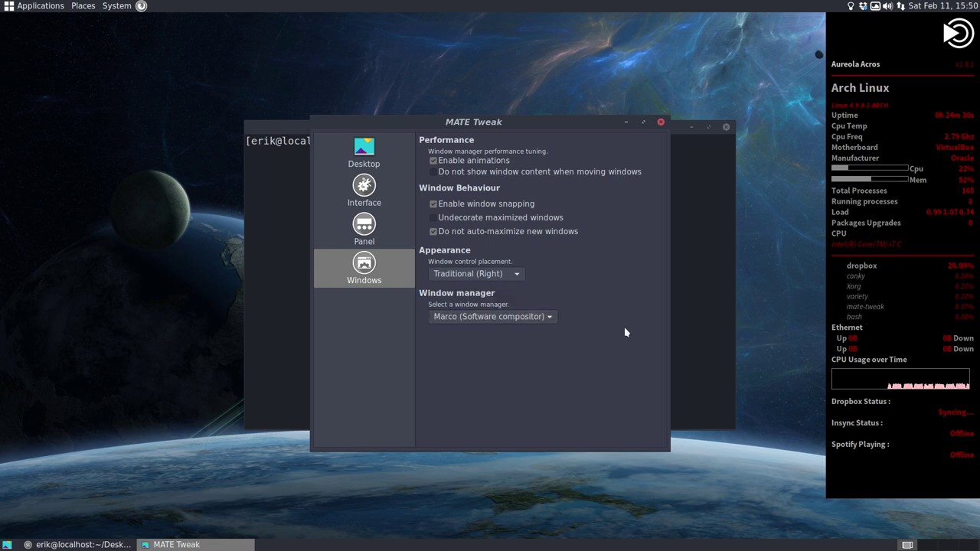
left_click(661, 122)
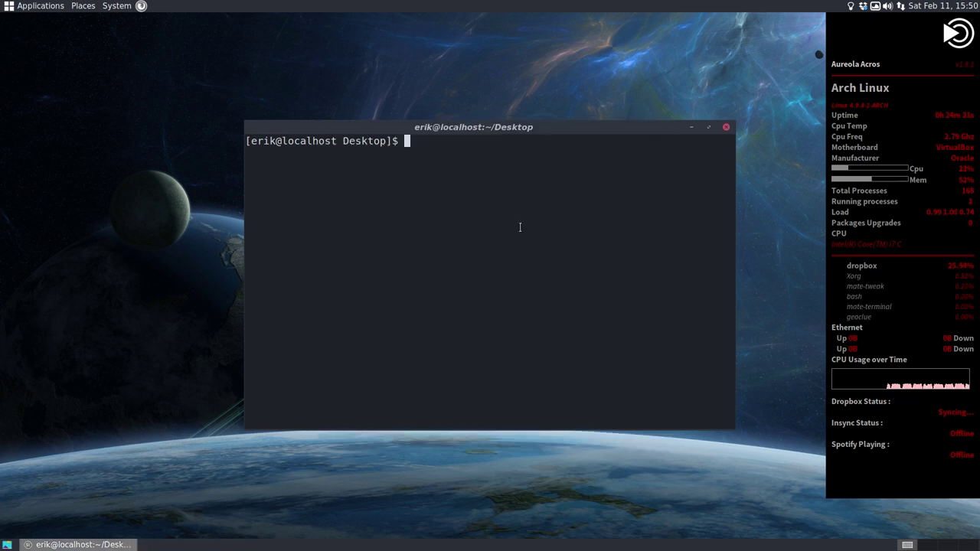
Run packer compton in the terminal and choose package 1, aur/compton-git, for installation.
type("pa")
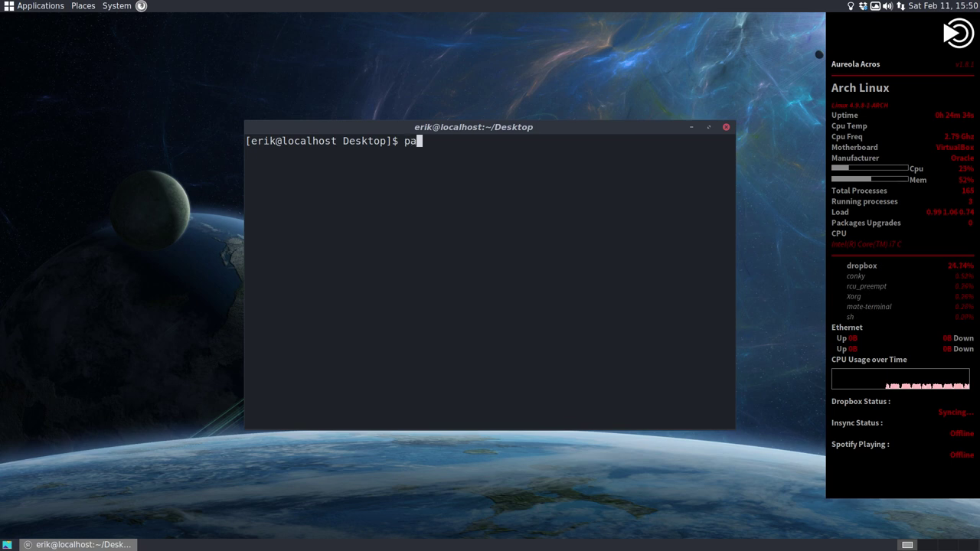
type("cker compton")
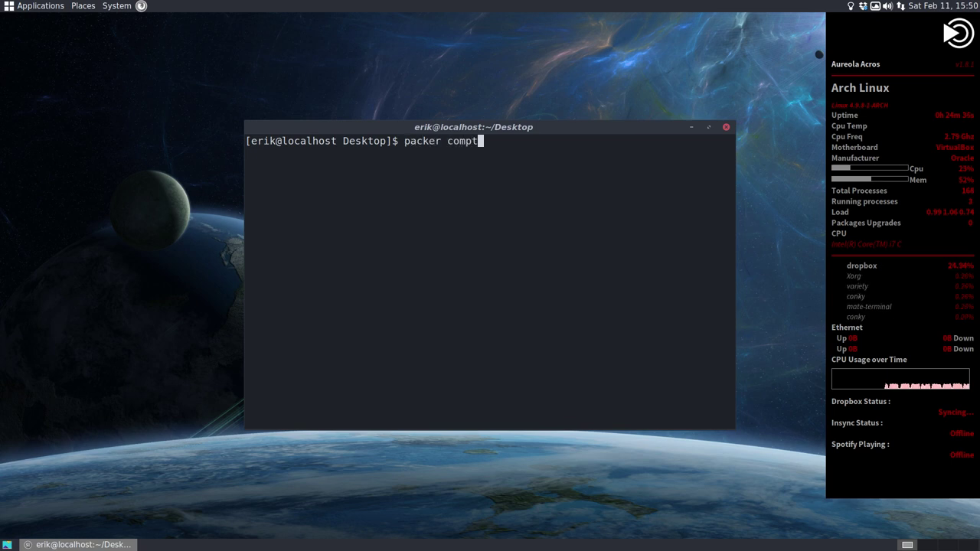
key("Return")
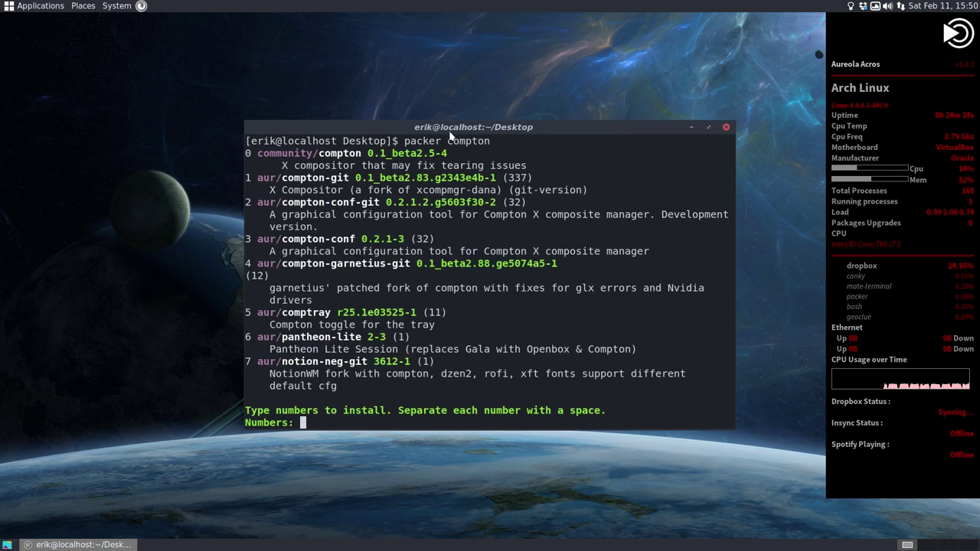
left_click_drag(450, 134, 400, 56)
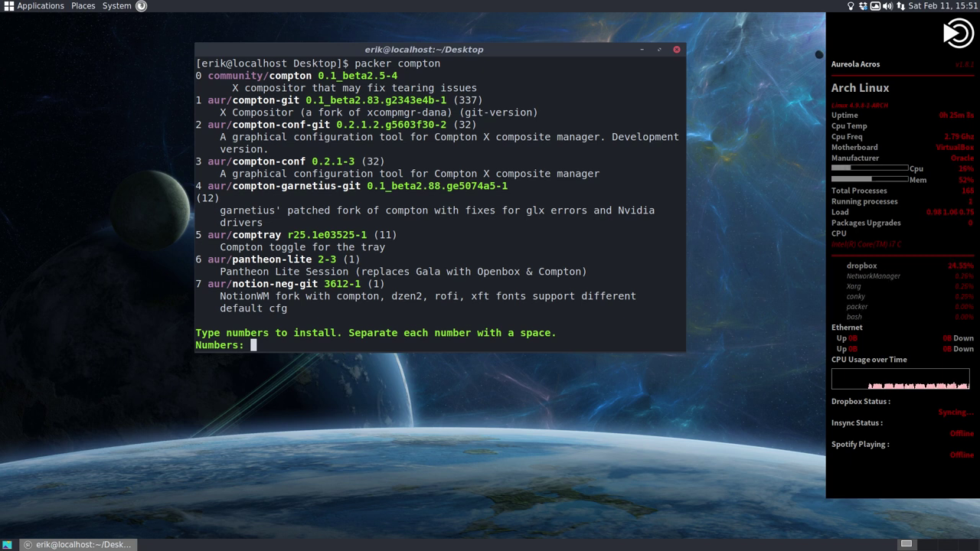
type("1")
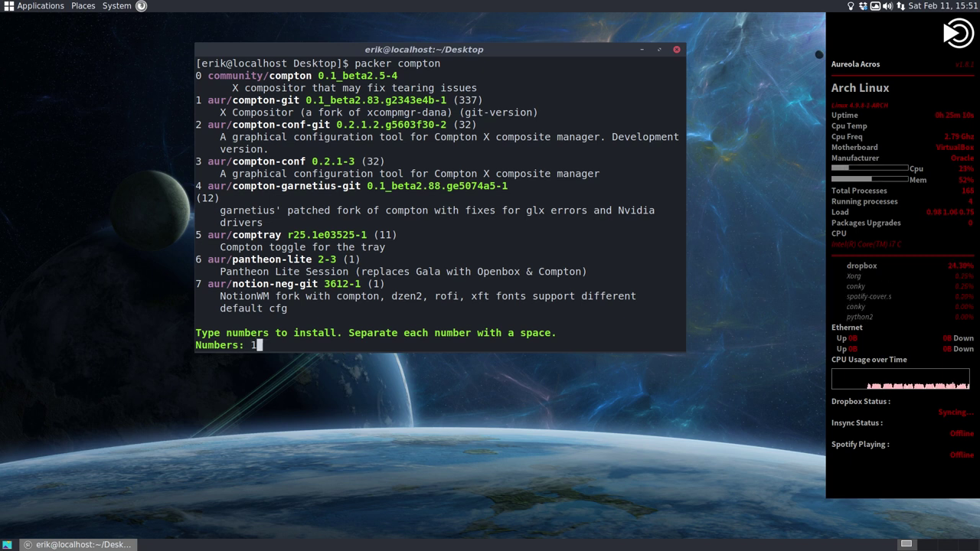
key("Return")
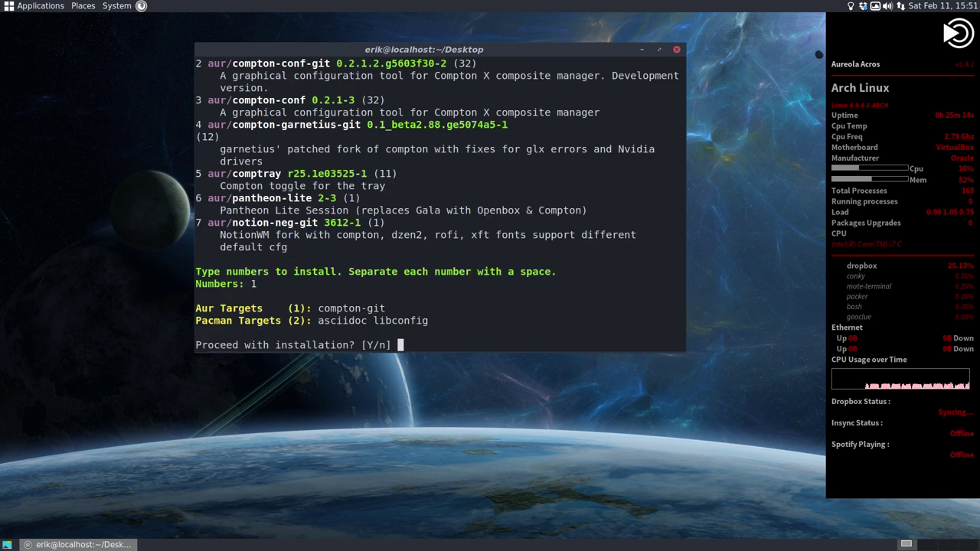
Install compton-git with its dependencies, entering the sudo password, declining to edit the PKGBUILD and accepting the final installation.
type("y")
key("Return")
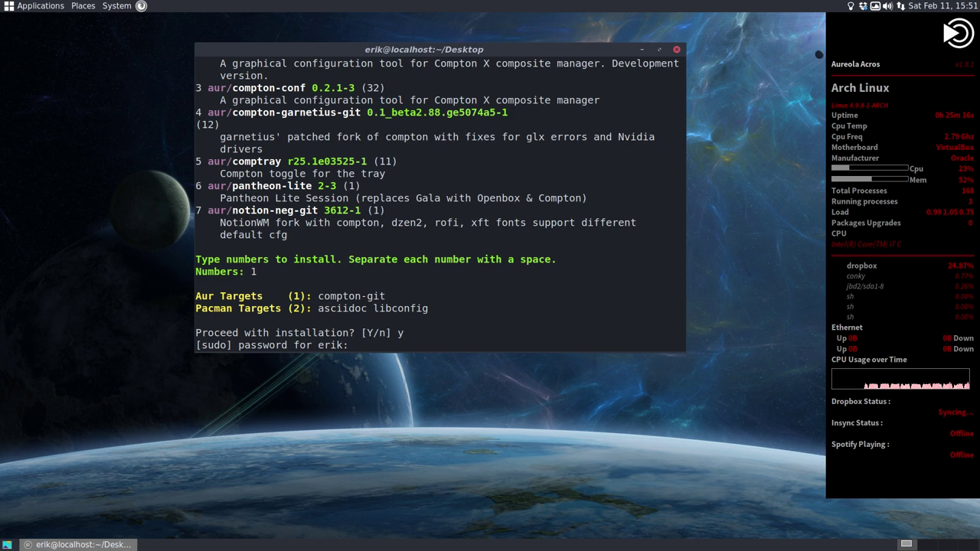
key("Return")
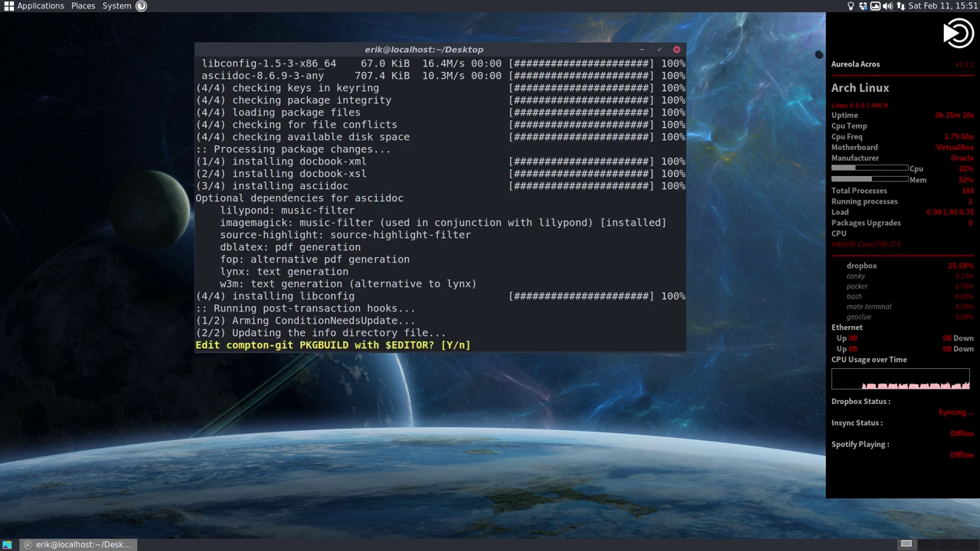
type("n")
key("Return")
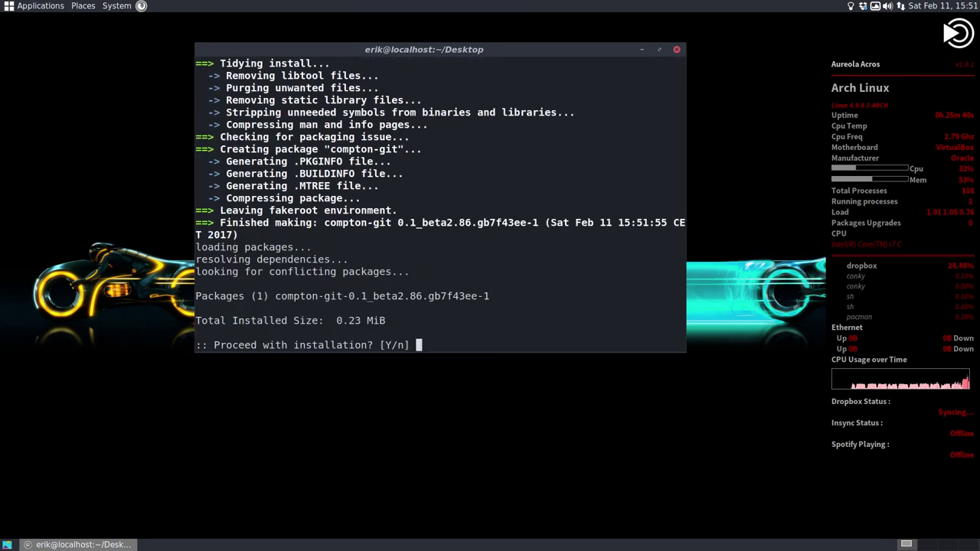
type("y")
key("Return")
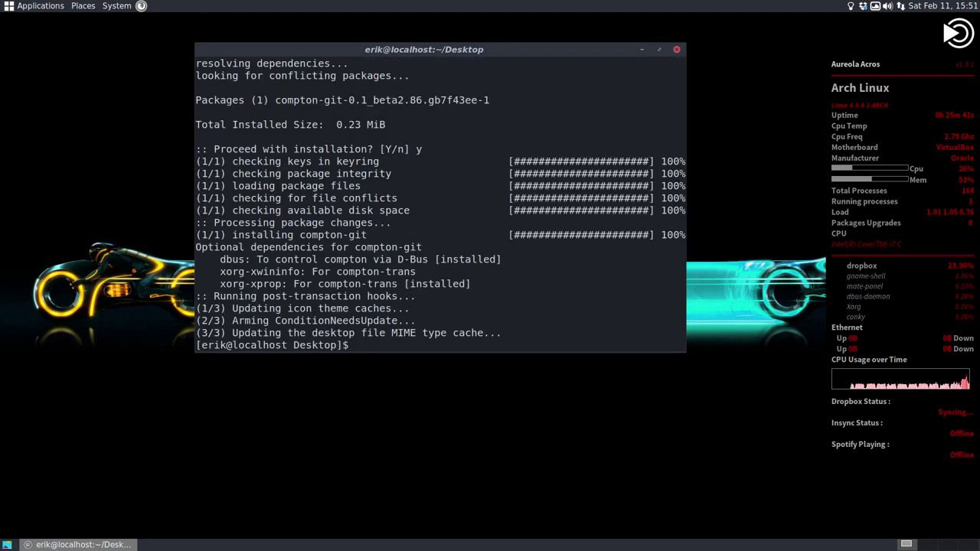
Reopen MATE Tweak to check the selectable window managers after the compton-git installation, and close it.
left_click(117, 5)
mouse_move(196, 35)
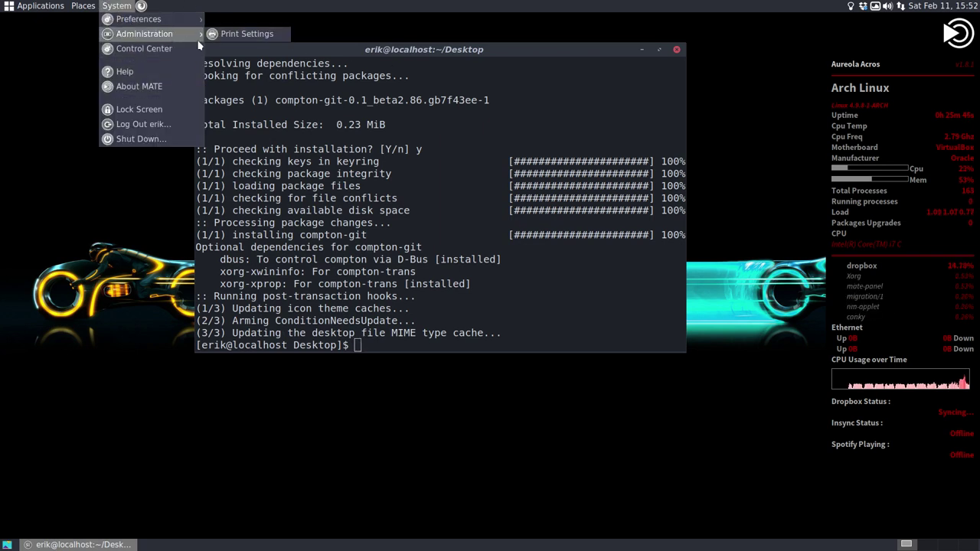
mouse_move(253, 49)
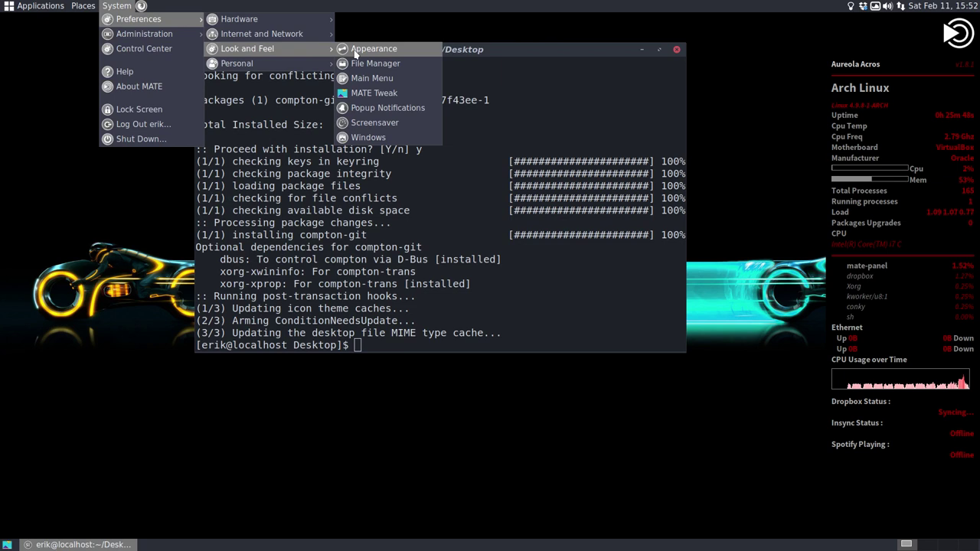
left_click(366, 92)
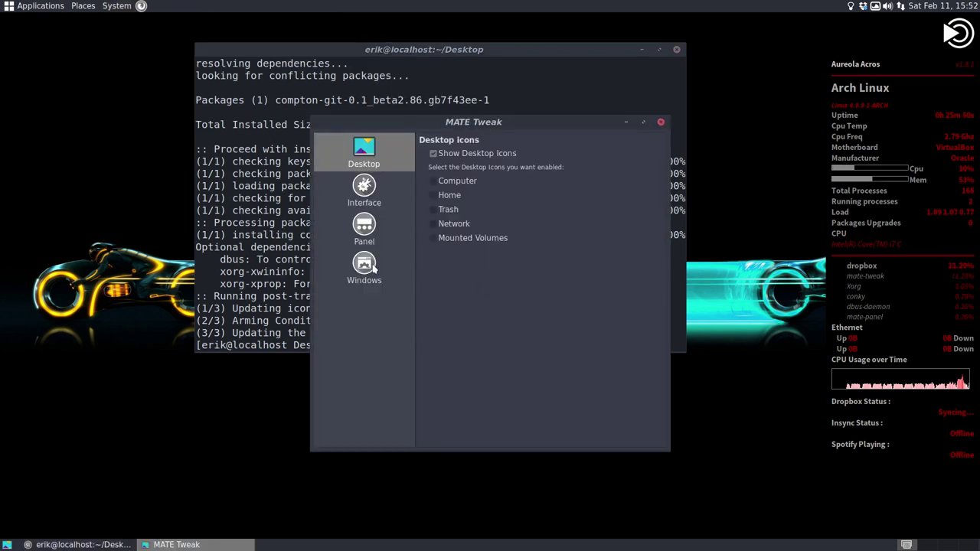
left_click(366, 266)
left_click(469, 317)
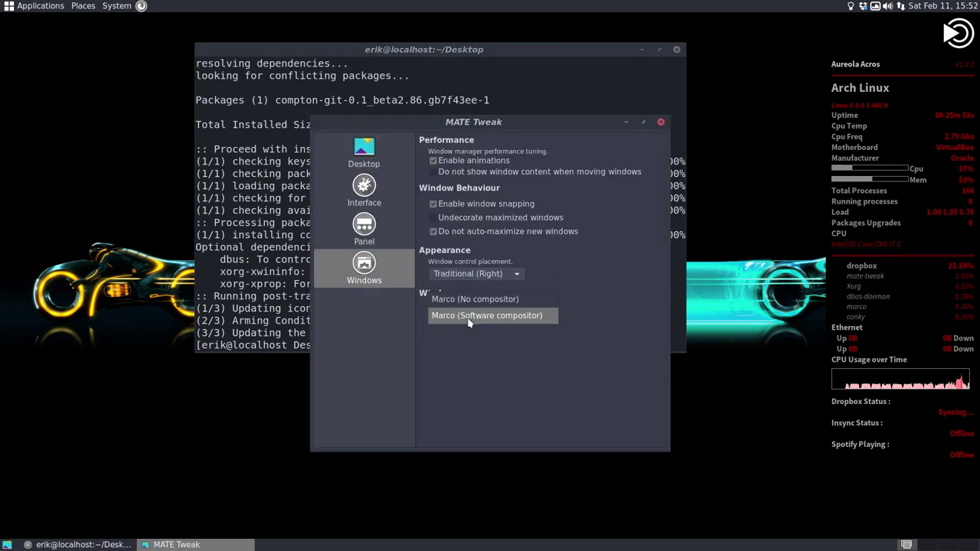
left_click(608, 322)
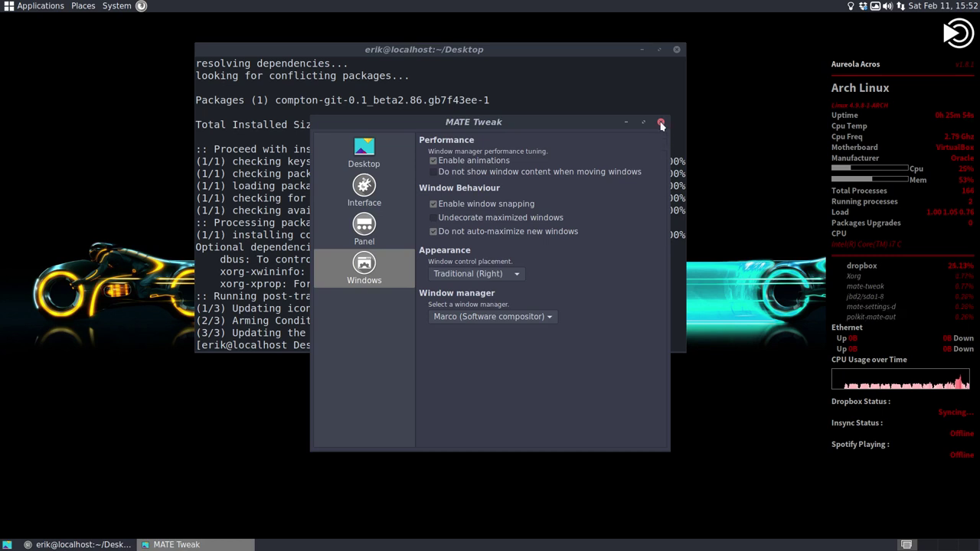
left_click(661, 122)
Close the terminal and restart the system, logging back in with the account password.
left_click(677, 49)
left_click(118, 6)
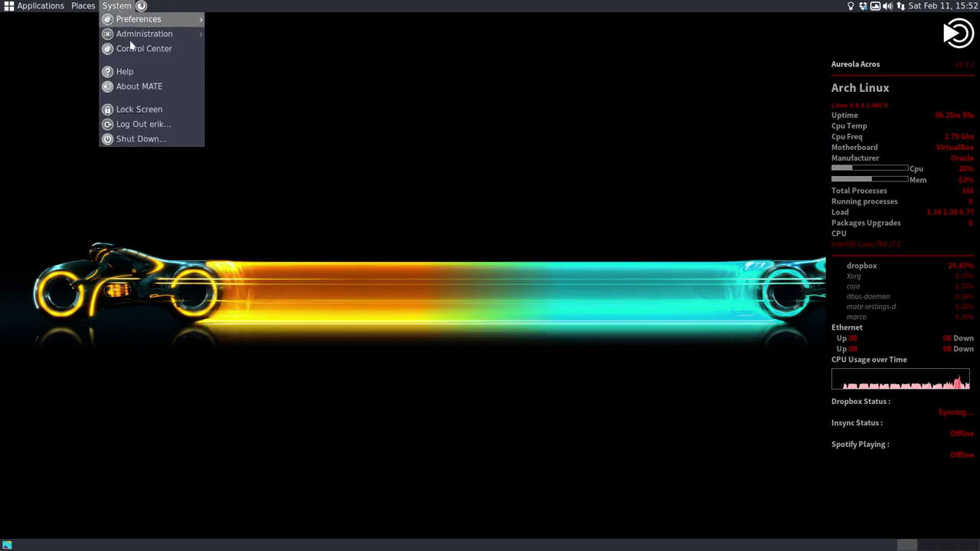
left_click(152, 138)
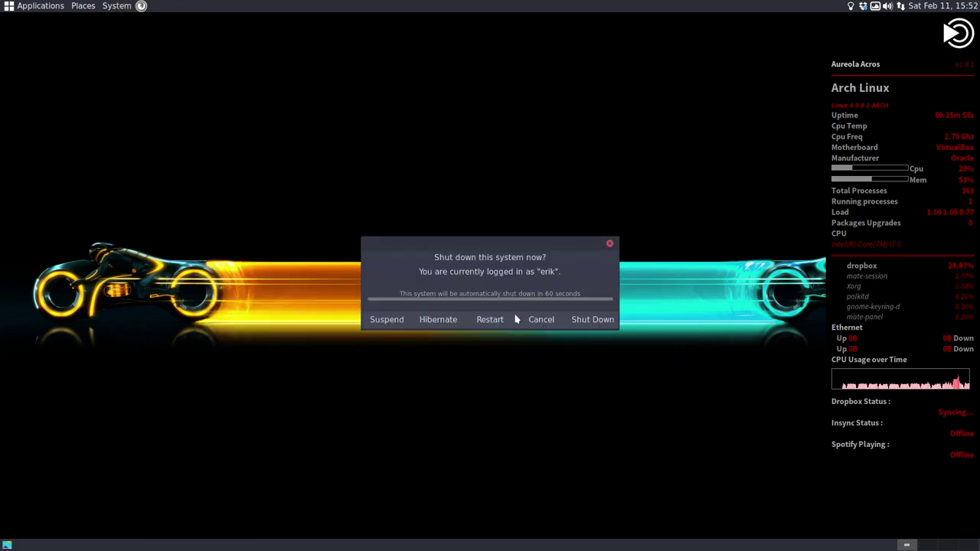
left_click(483, 325)
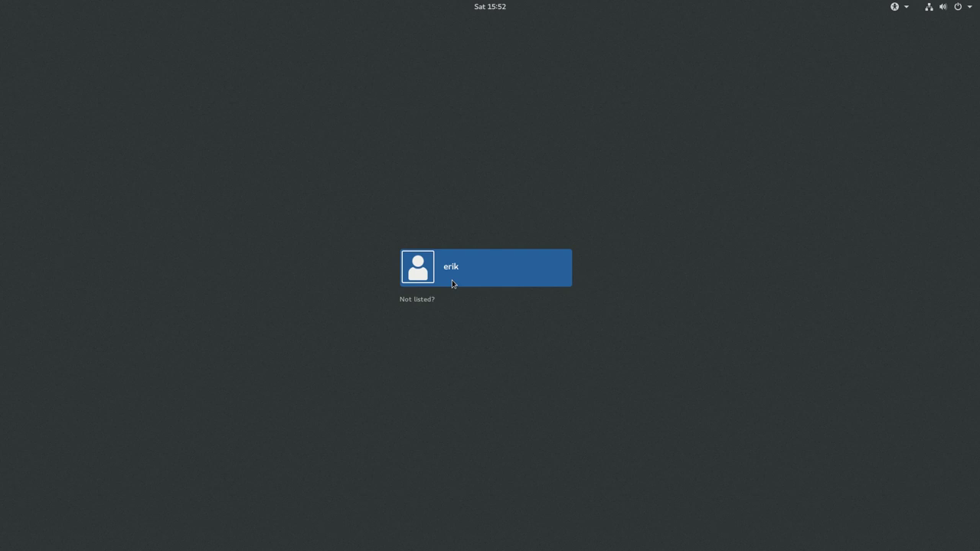
left_click(451, 284)
type("•")
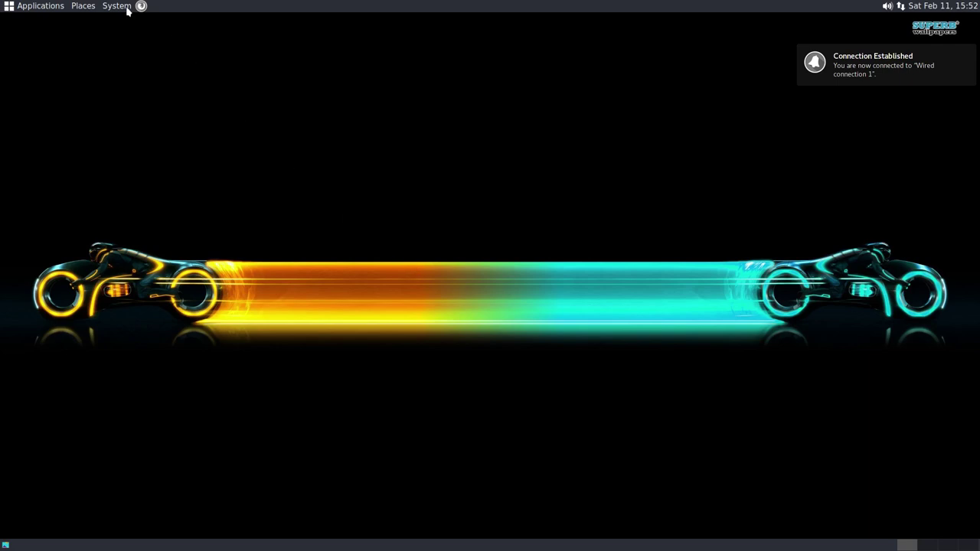
Open the window settings in MATE Tweak and check which window managers are selectable after the restart.
left_click(127, 8)
mouse_move(204, 32)
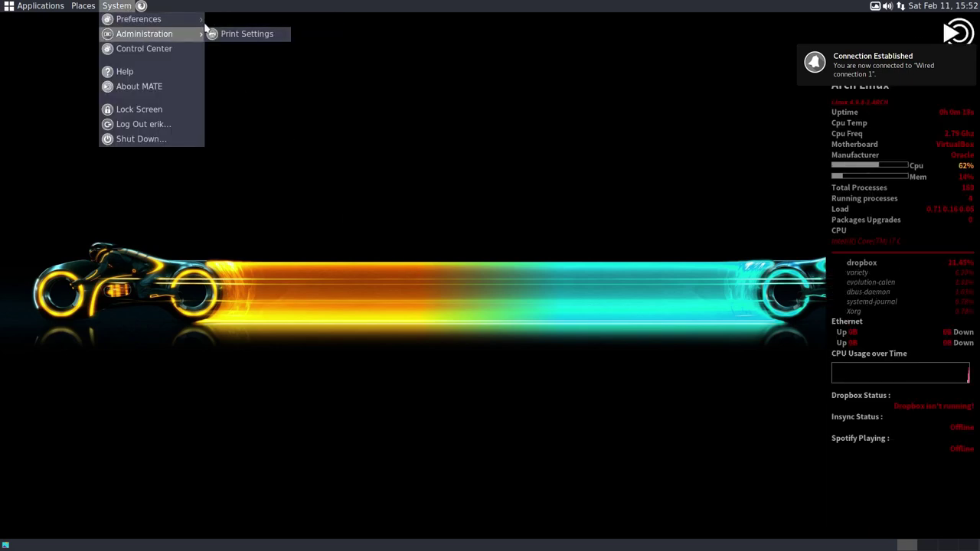
mouse_move(241, 49)
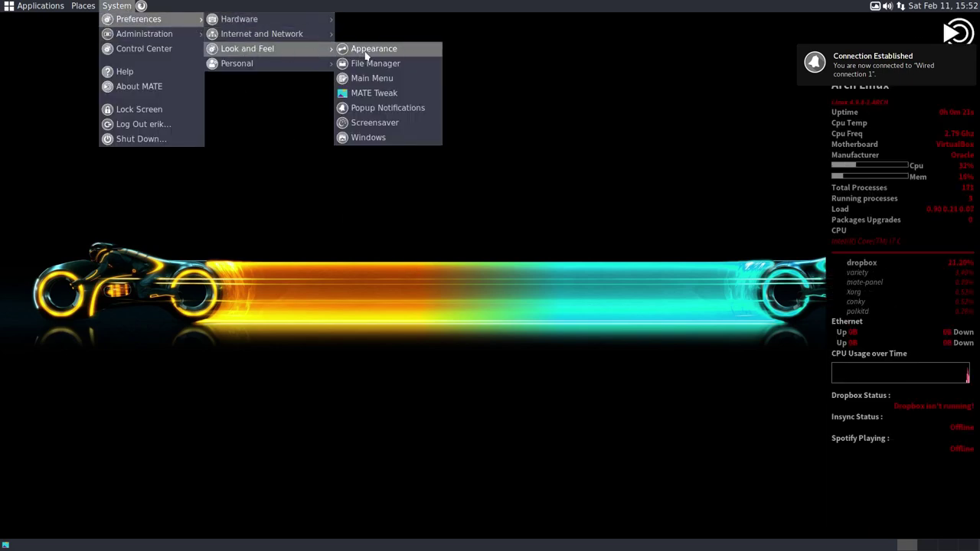
left_click(372, 93)
left_click(383, 282)
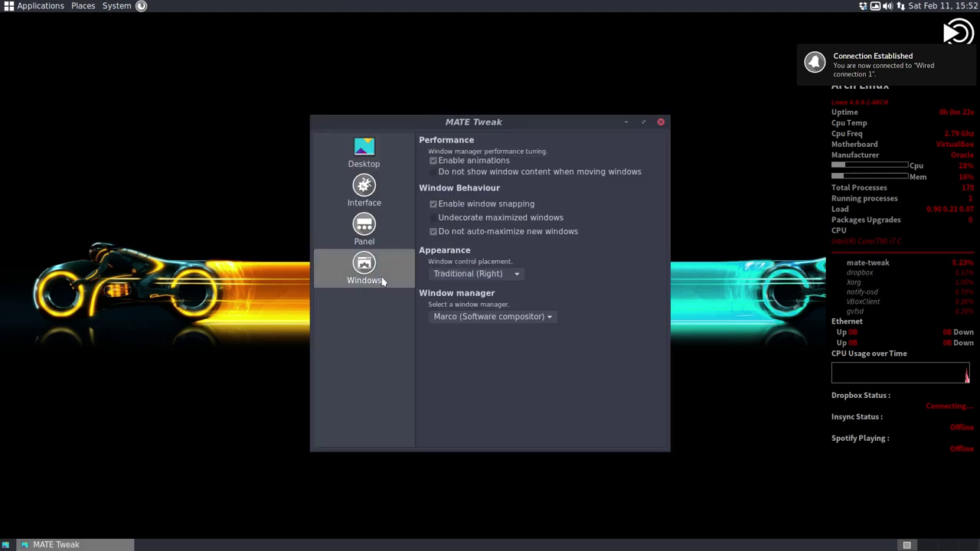
left_click(462, 320)
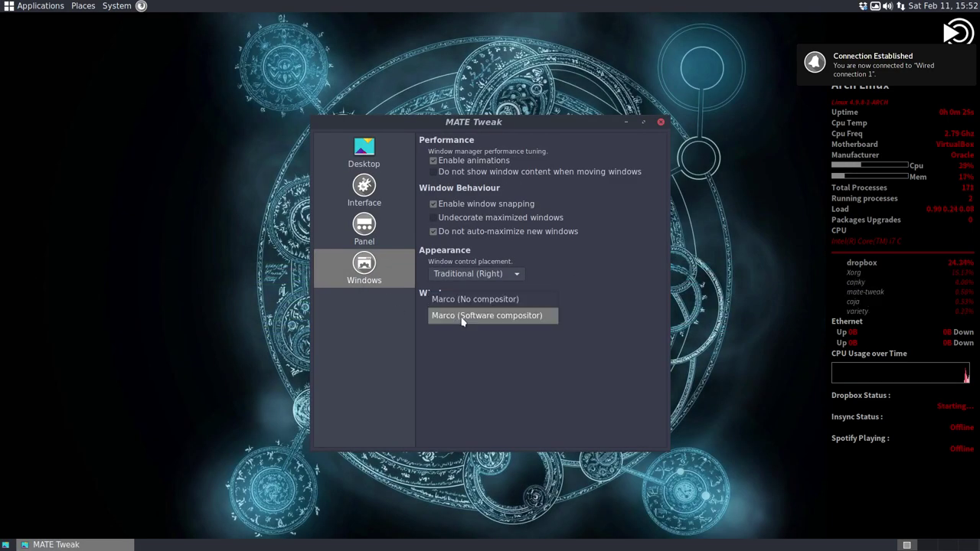
left_click(510, 351)
left_click(499, 315)
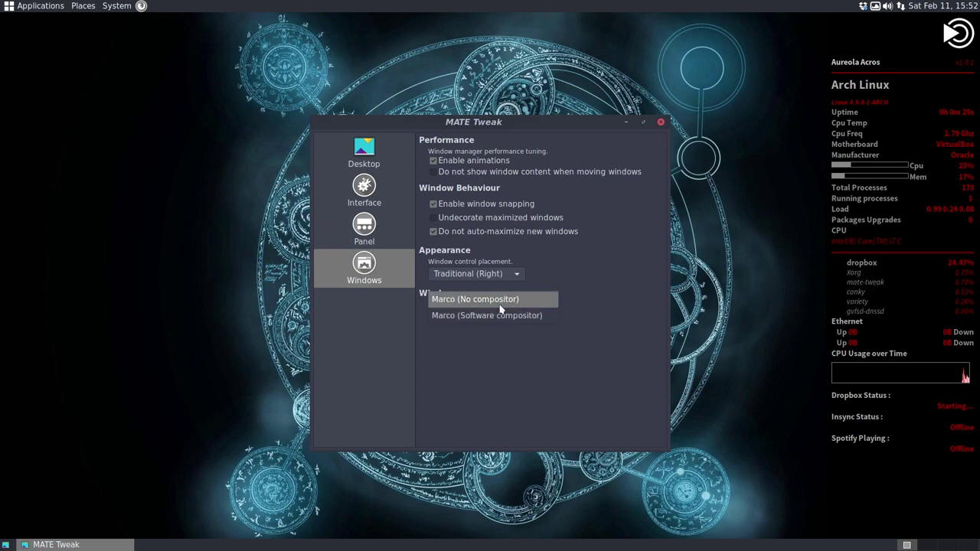
left_click(519, 385)
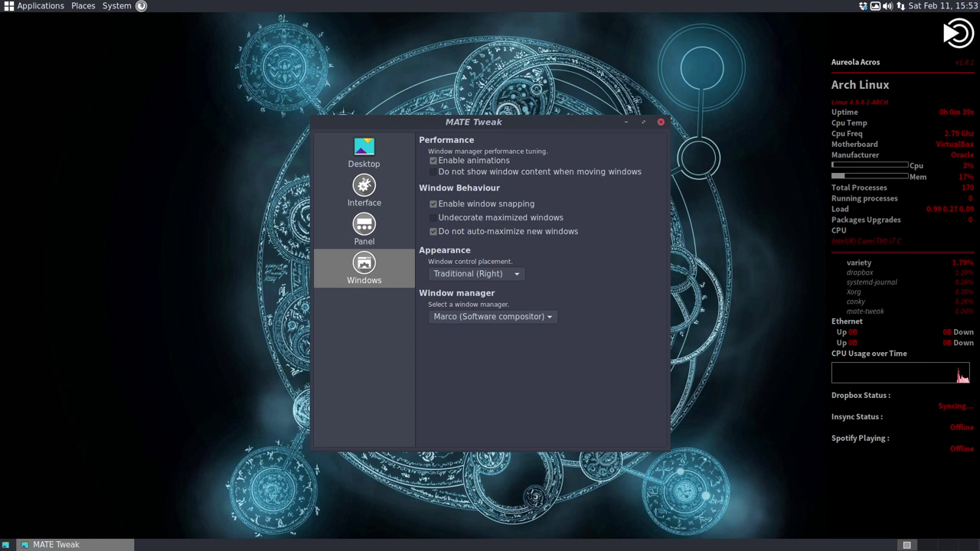
Open a terminal in the Desktop folder, run packer compton and choose package 2, aur/compton-conf-git, for installation.
left_click(123, 6)
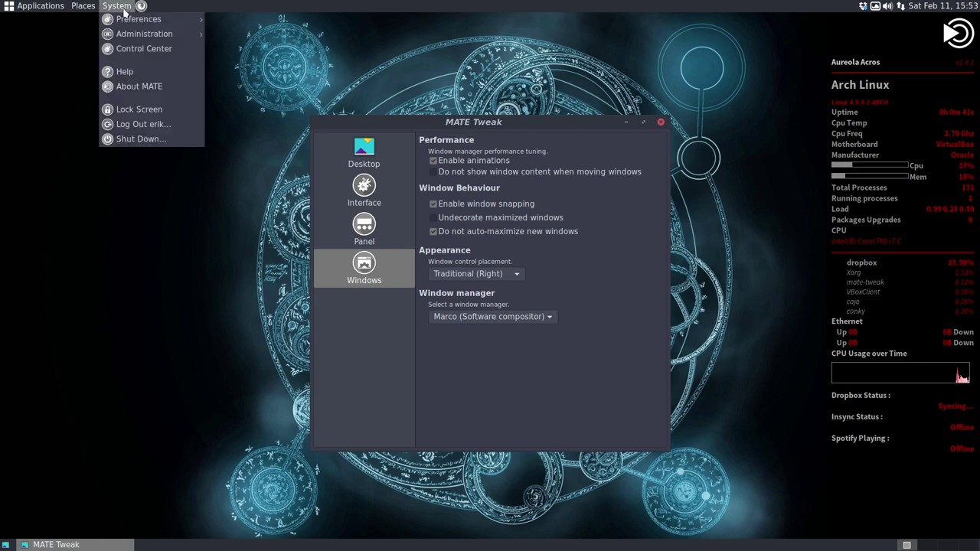
left_click(142, 242)
right_click(142, 243)
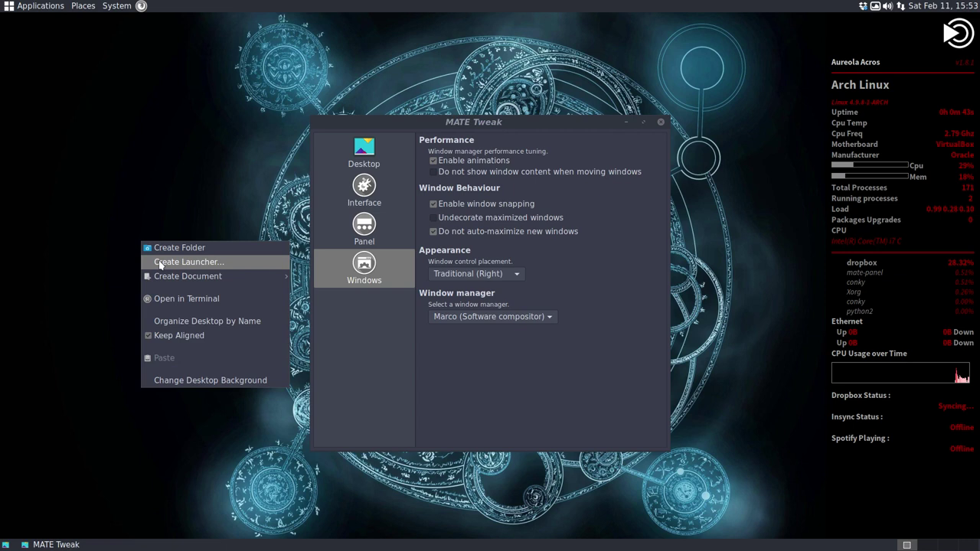
left_click(207, 324)
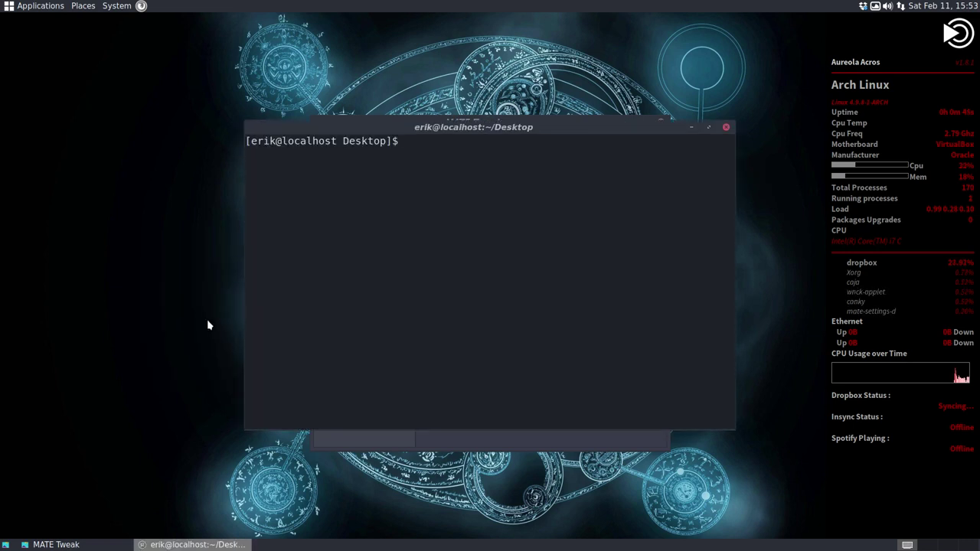
type("packer ")
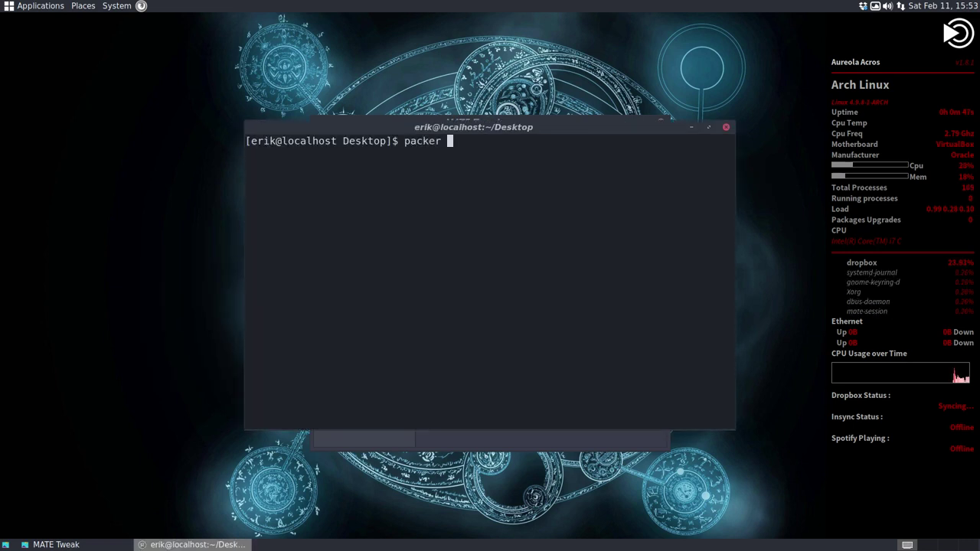
type("compton")
key("Return")
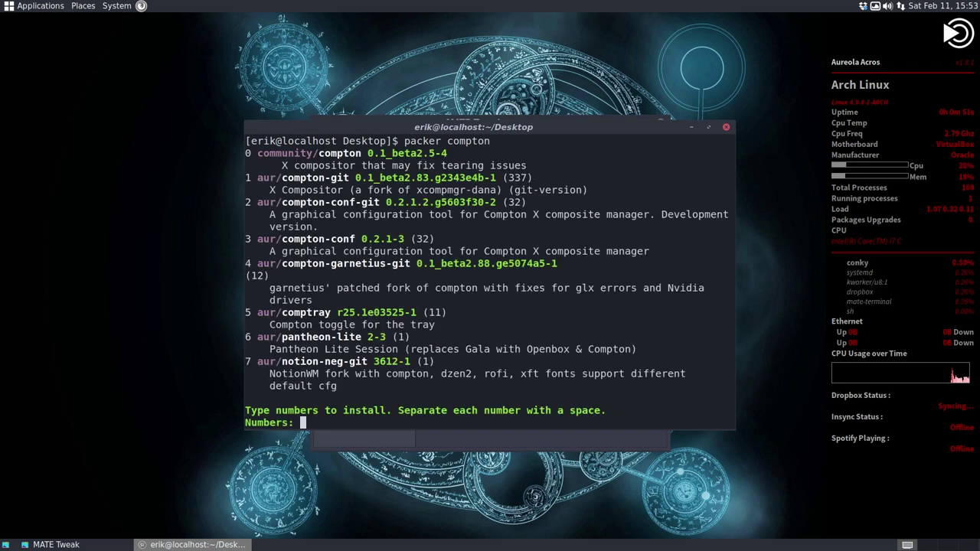
type("2")
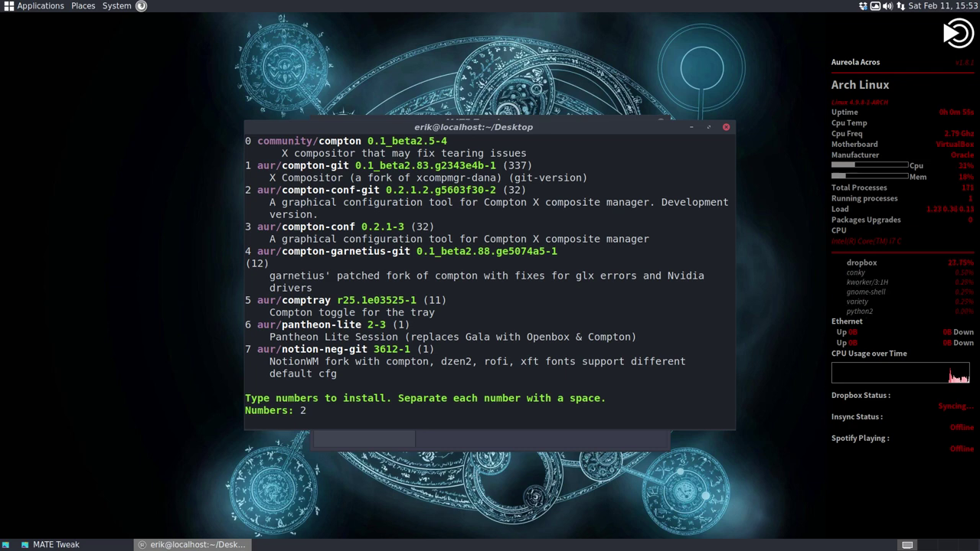
key("Return")
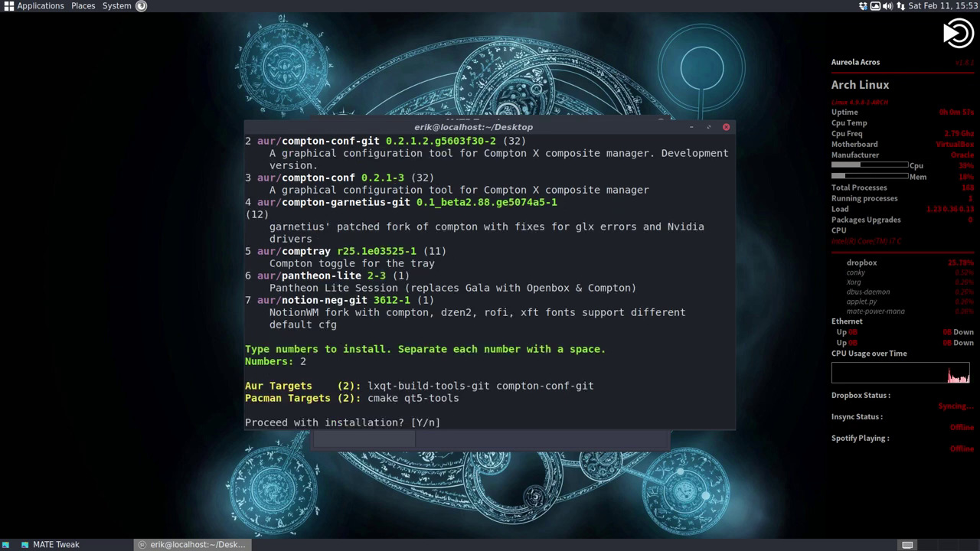
Accept the installation and install cmake, qt5-tools and lxqt-build-tools-git, declining to edit the lxqt-build-tools-git PKGBUILD.
type("y")
key("Return")
key("Return")
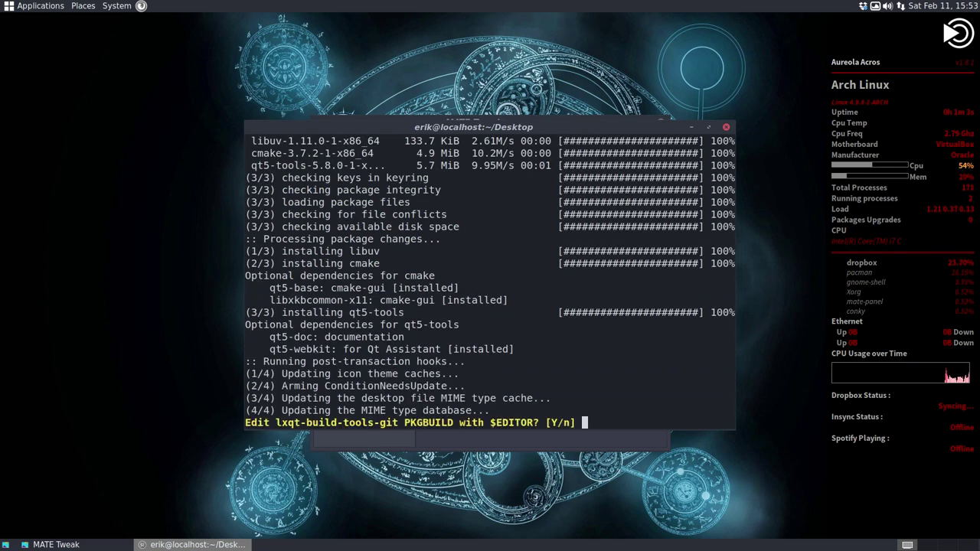
type("n")
key("Return")
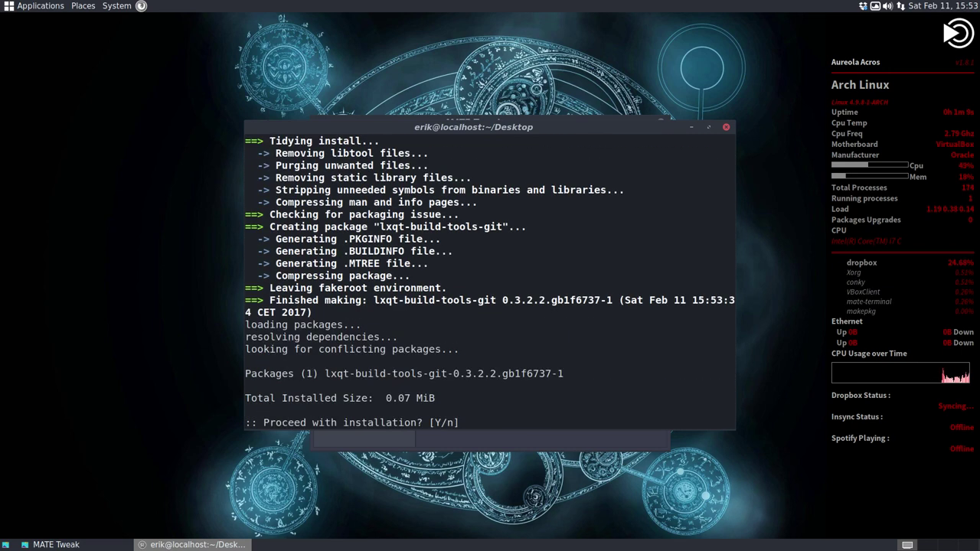
type("y")
key("Return")
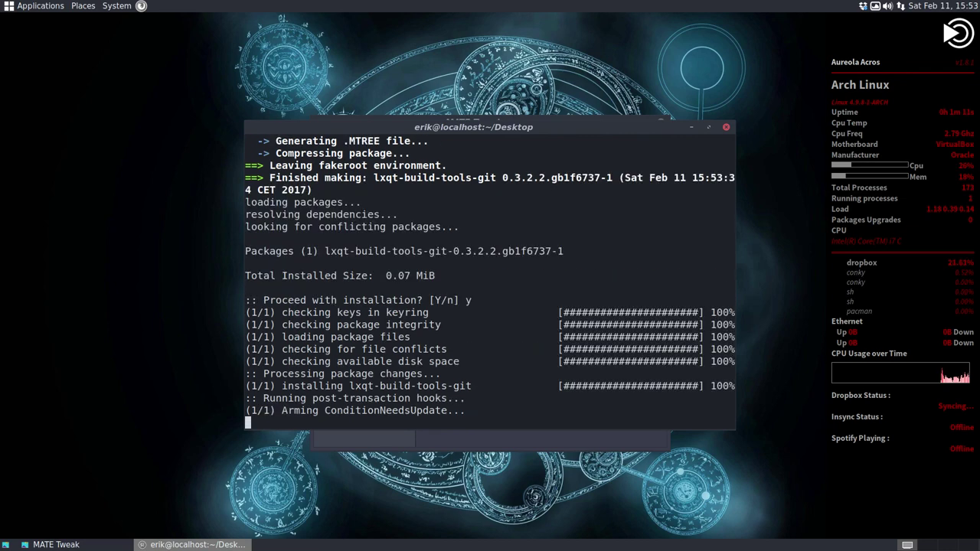
Build and install compton-conf-git, declining to edit its PKGBUILD and accepting the final installation.
type("n")
key("Return")
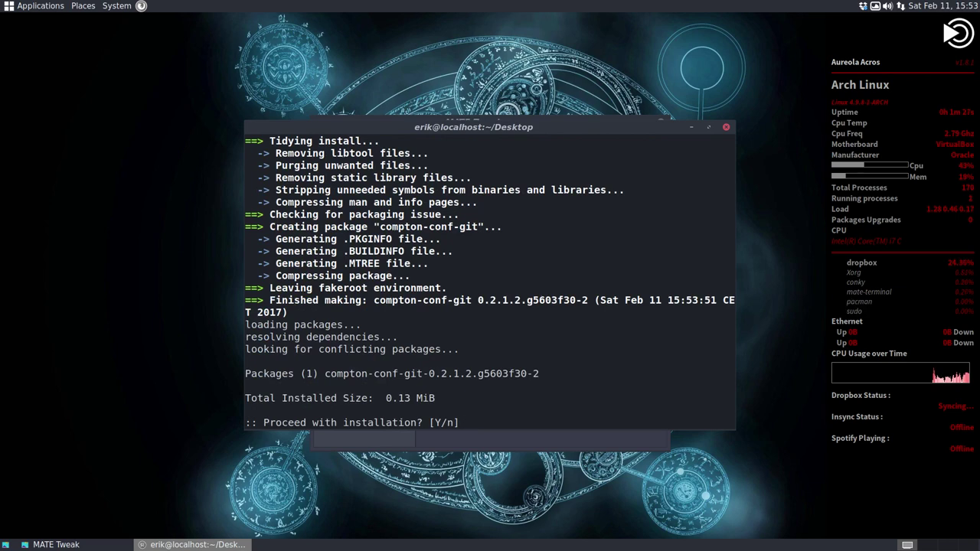
type("y")
key("Return")
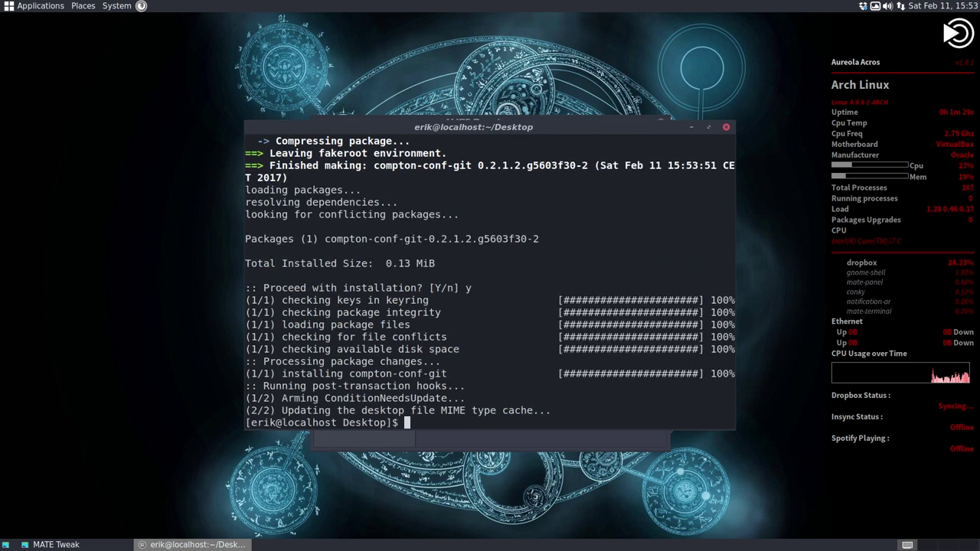
Open the Window Effects settings, review the Shadow, Opacity, Fade and Other options, and close them without applying changes.
left_click(123, 15)
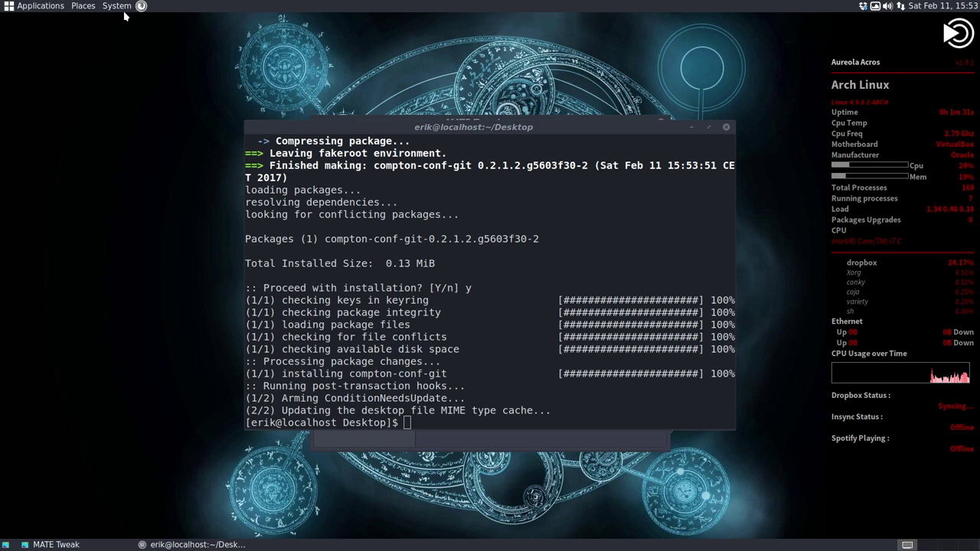
left_click(121, 6)
mouse_move(139, 21)
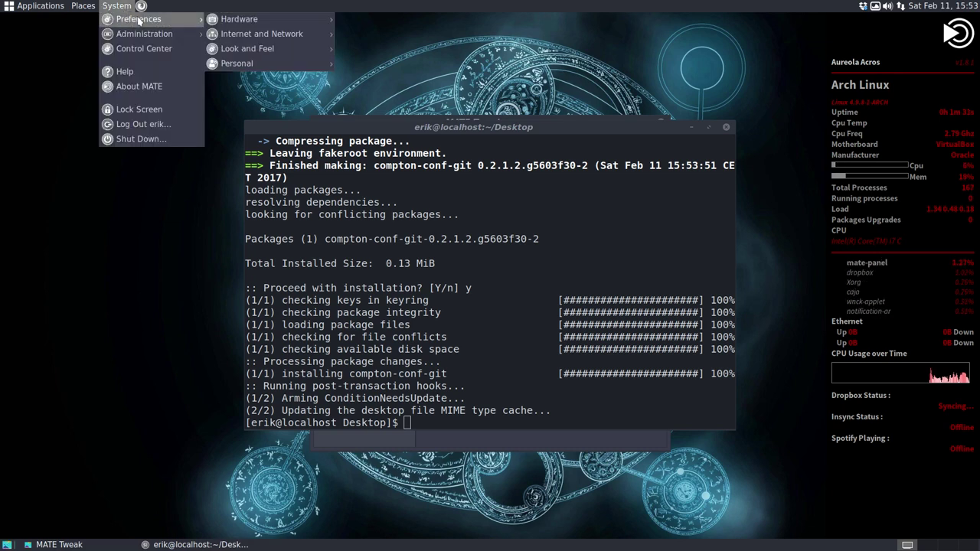
mouse_move(247, 50)
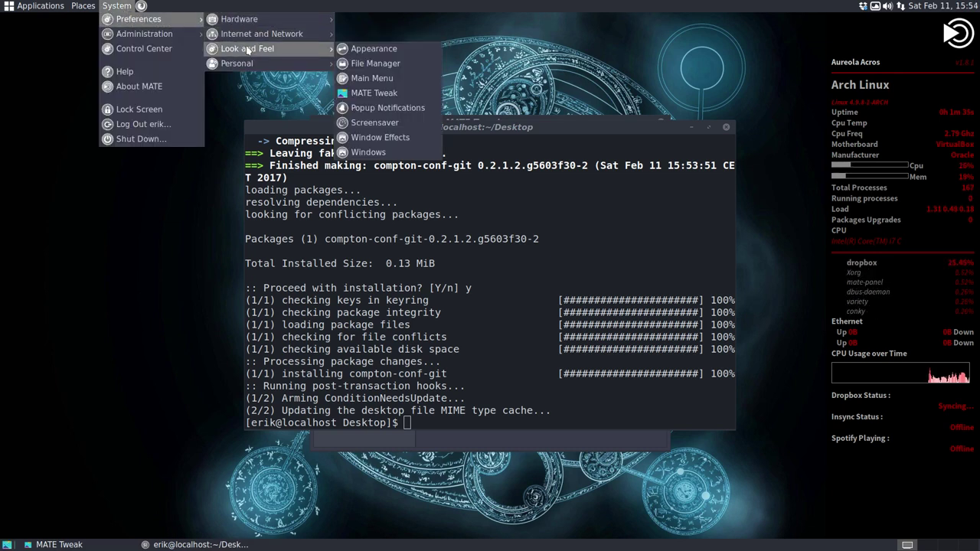
left_click(392, 138)
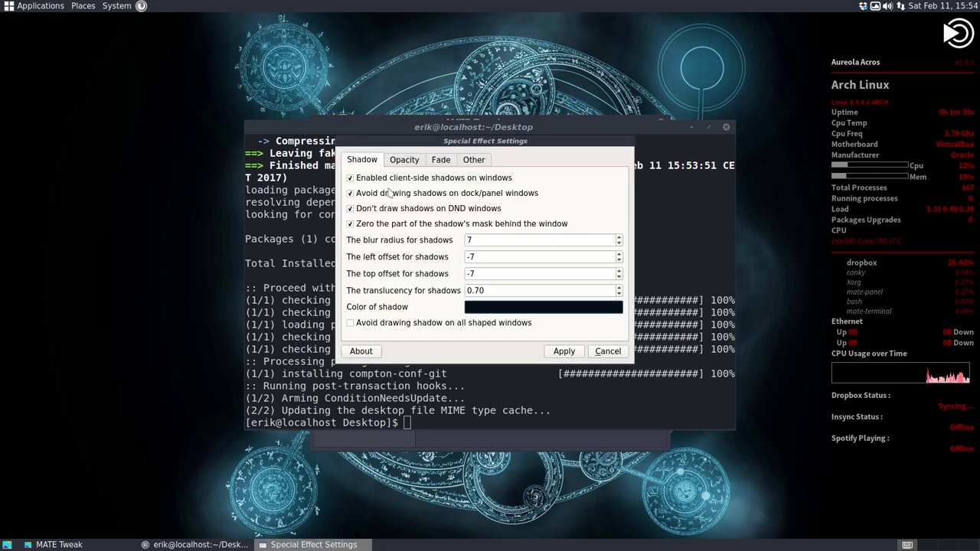
left_click_drag(536, 140, 282, 45)
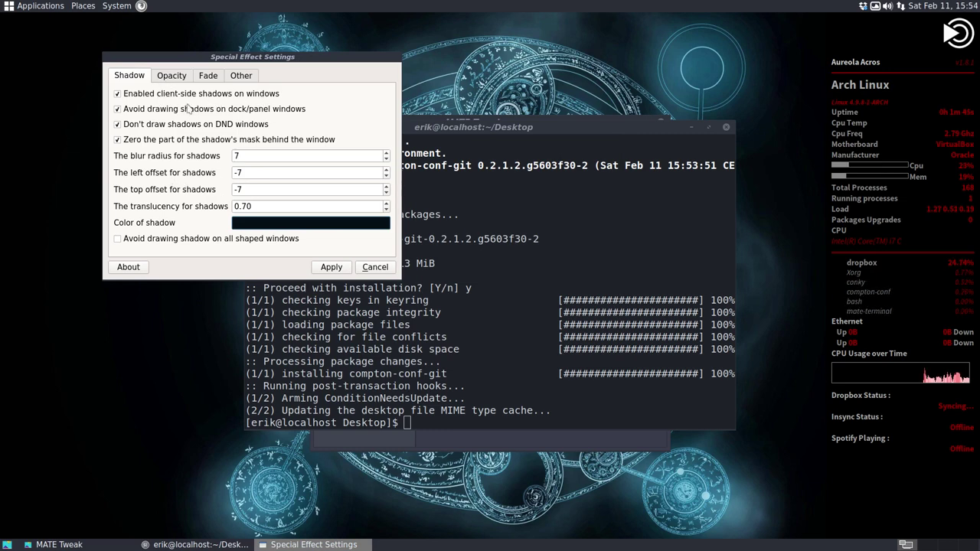
left_click(178, 79)
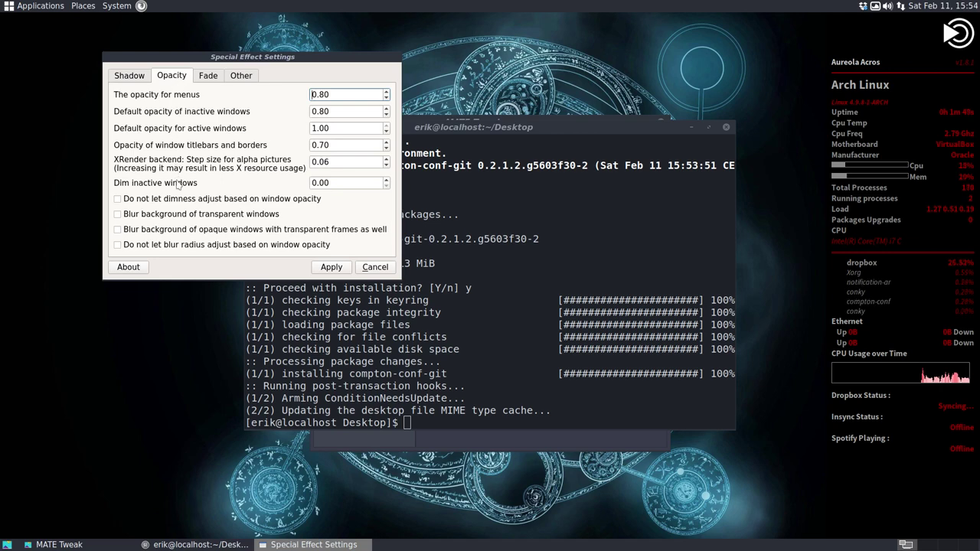
left_click(210, 76)
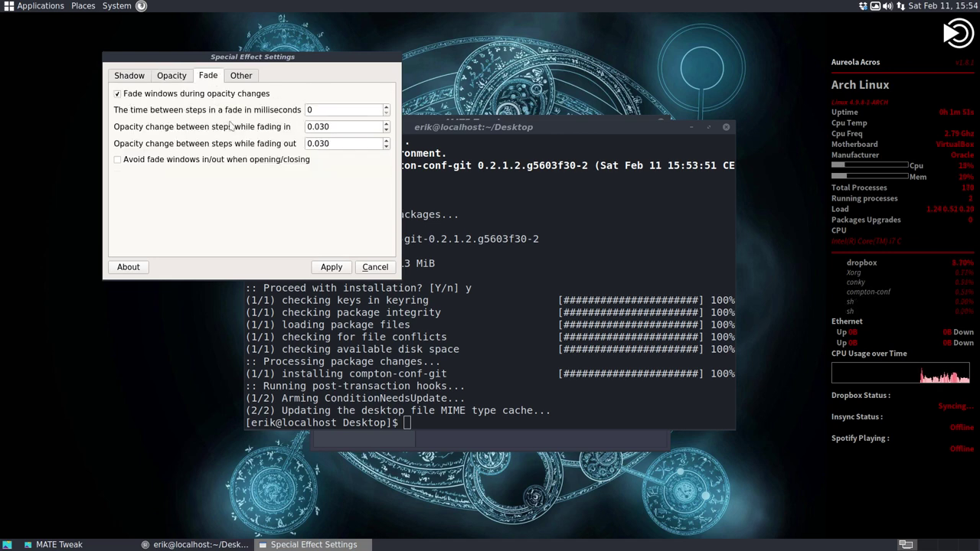
left_click(249, 78)
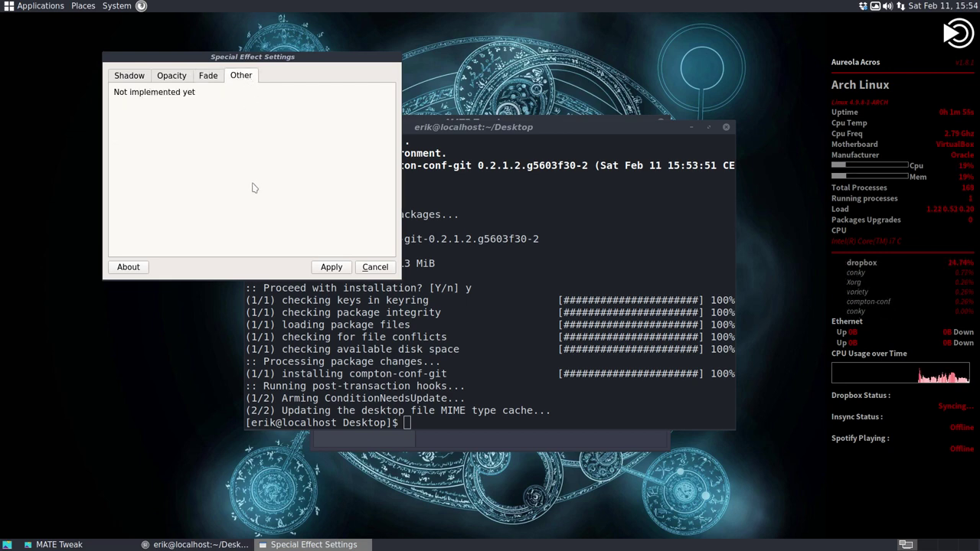
left_click(383, 268)
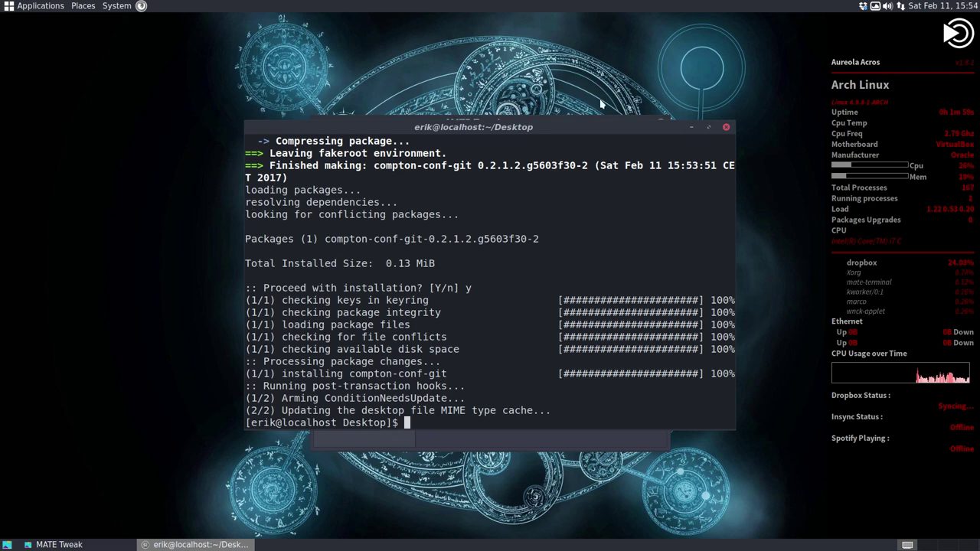
Move the terminal aside, open MATE Tweak again to check the window manager choices after the compton-conf-git installation, and close it.
left_click_drag(604, 129, 606, 52)
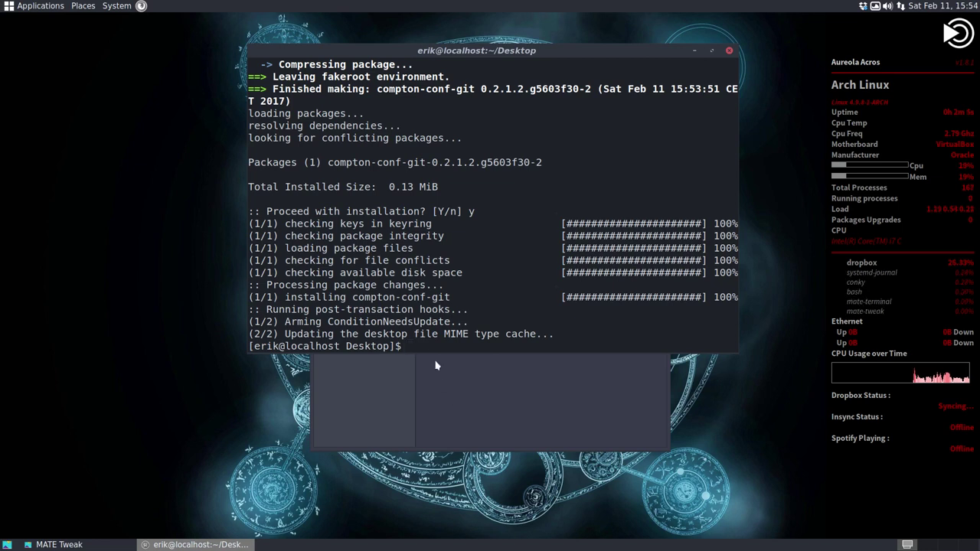
left_click(113, 7)
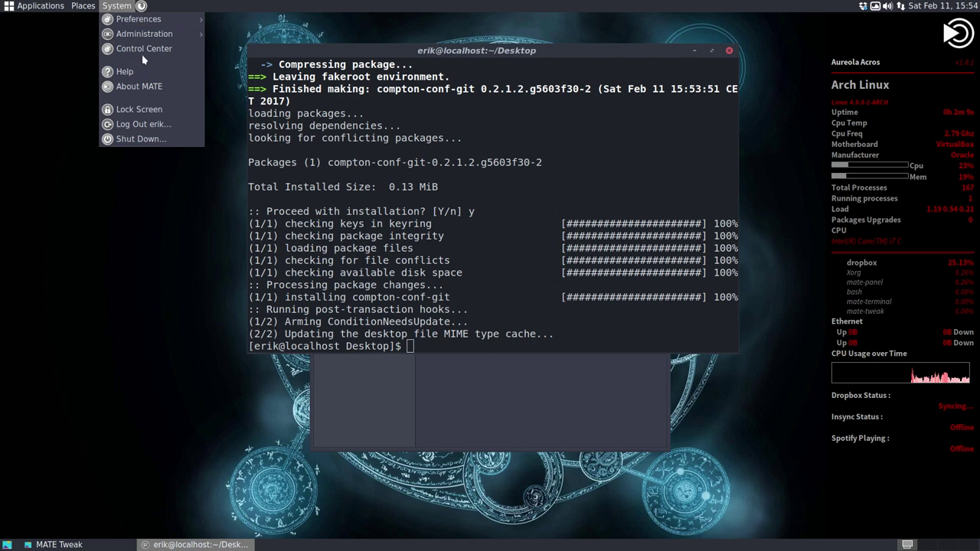
mouse_move(157, 37)
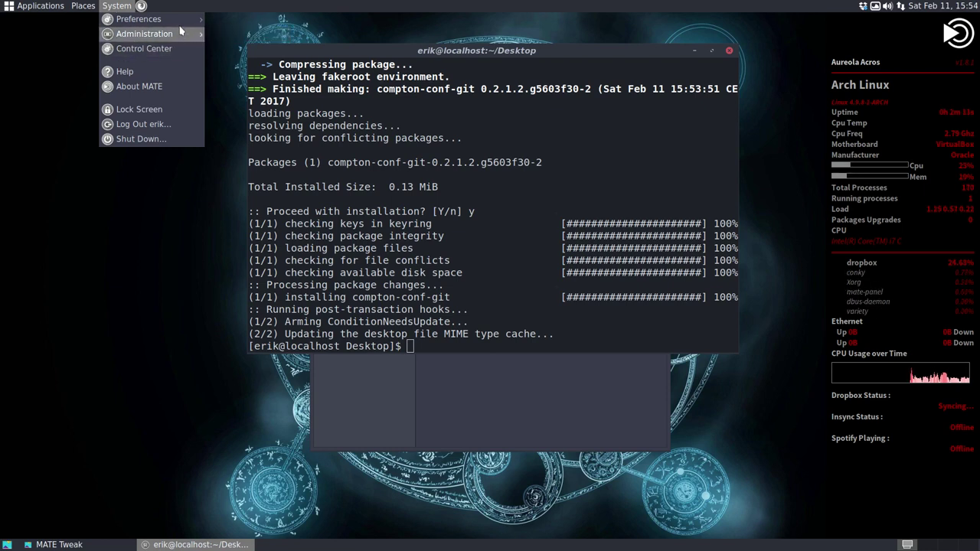
mouse_move(176, 20)
mouse_move(258, 51)
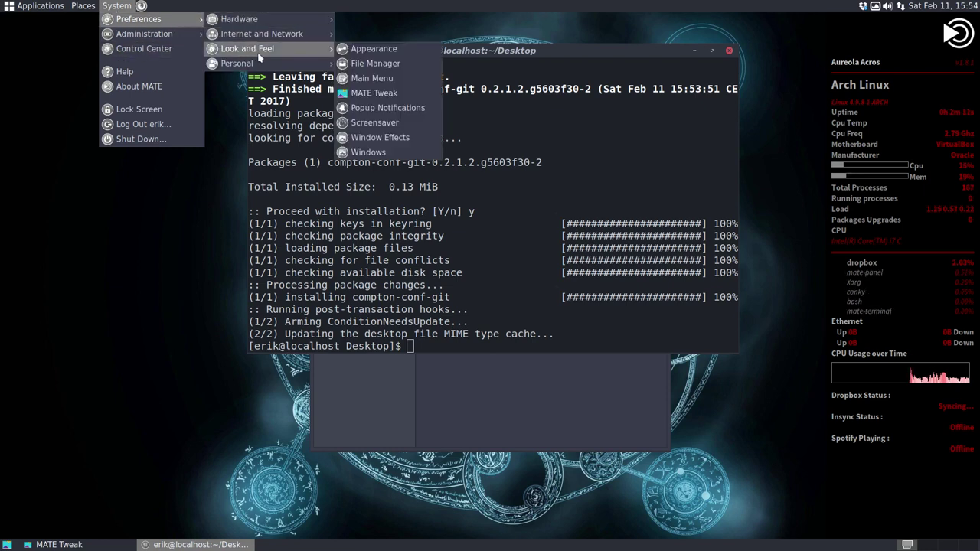
left_click(376, 93)
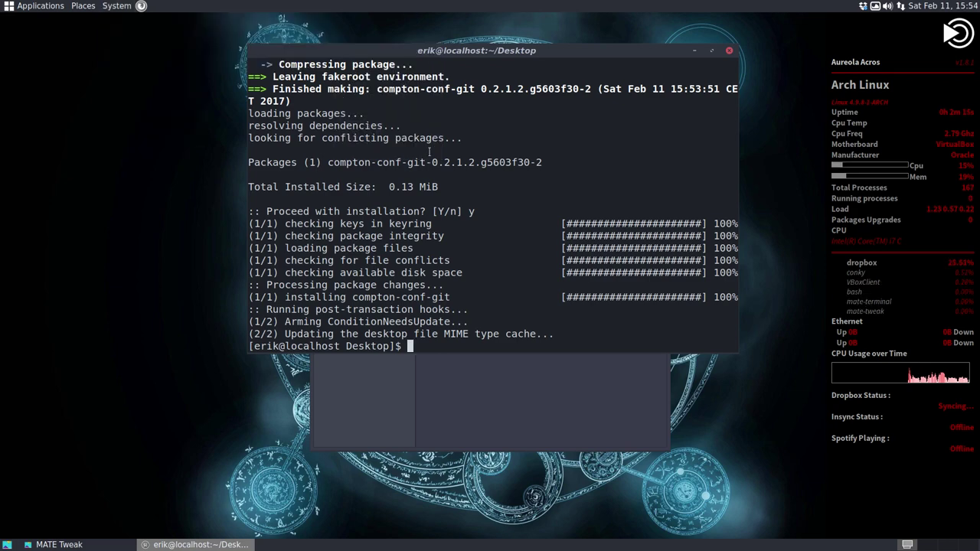
left_click(383, 275)
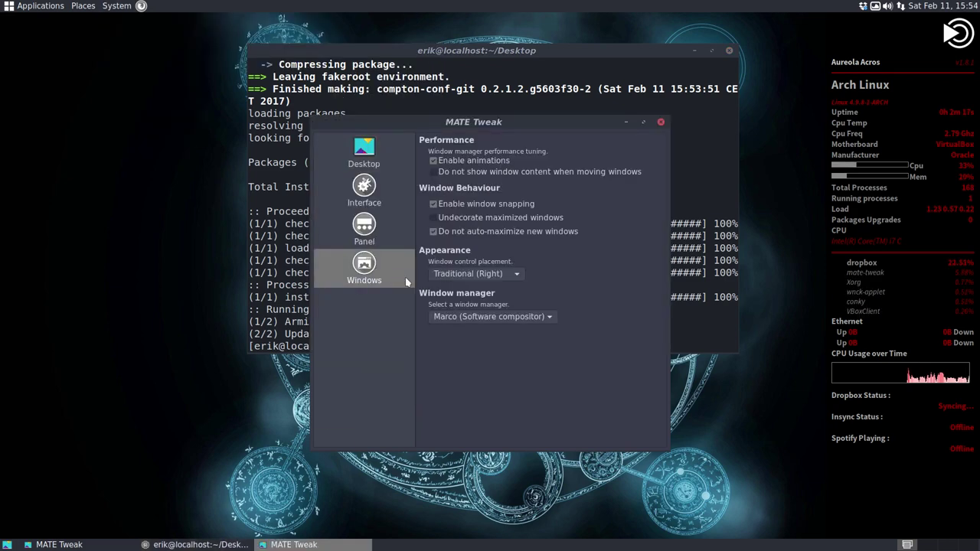
left_click(481, 318)
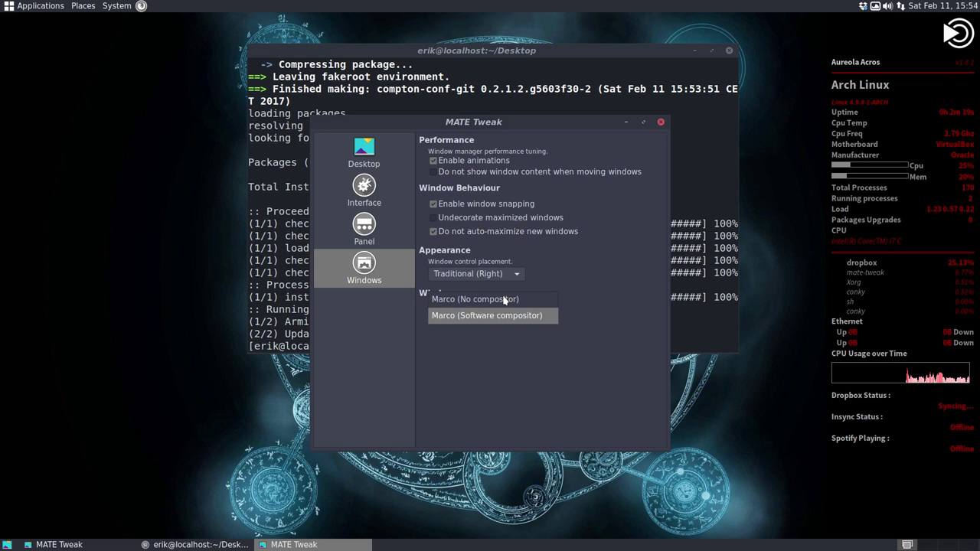
left_click(557, 338)
left_click(661, 122)
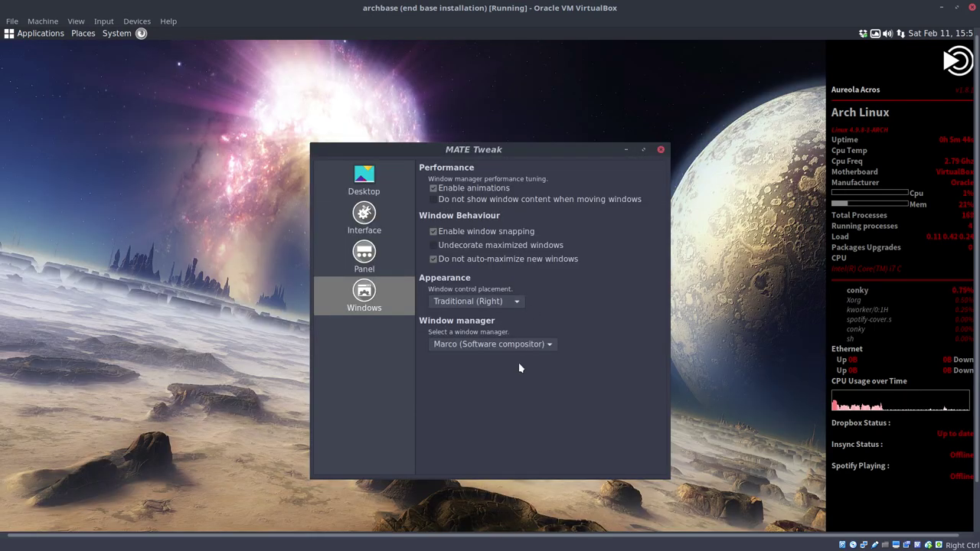
Check the window manager options offered in MATE Tweak, keep Marco (Software compositor), and close the window.
left_click(483, 345)
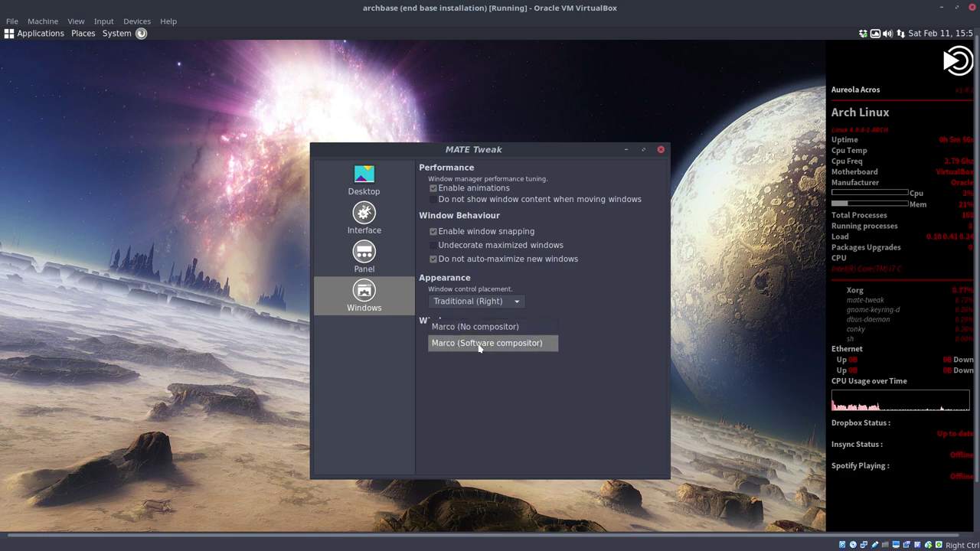
left_click(478, 343)
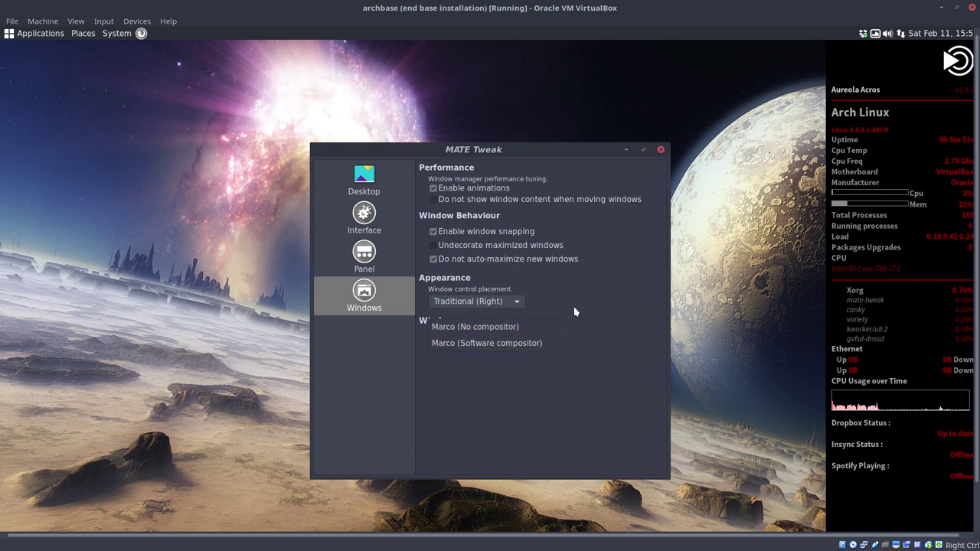
left_click(662, 151)
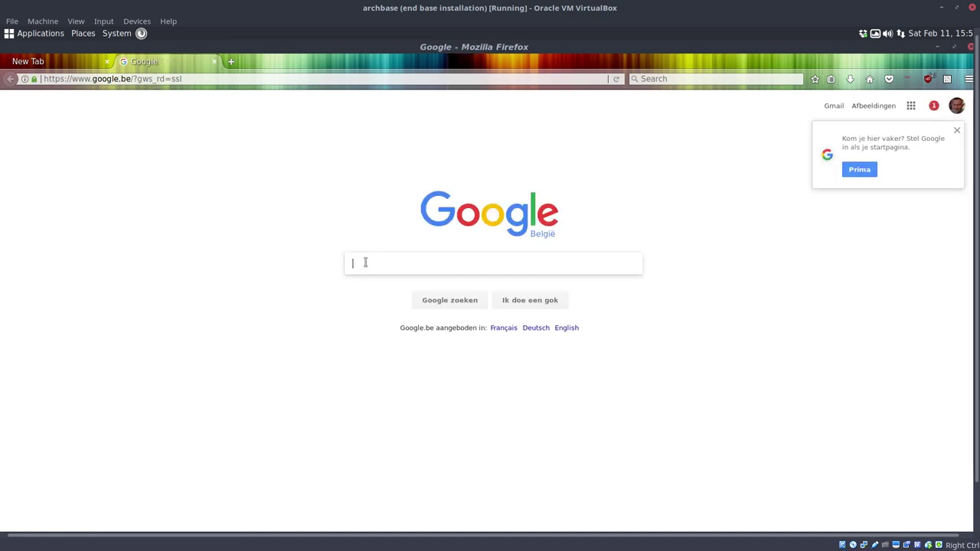
Search Google for "compton.conf github" and open the chjj/compton result for compton.sample.conf.
type("compton.co")
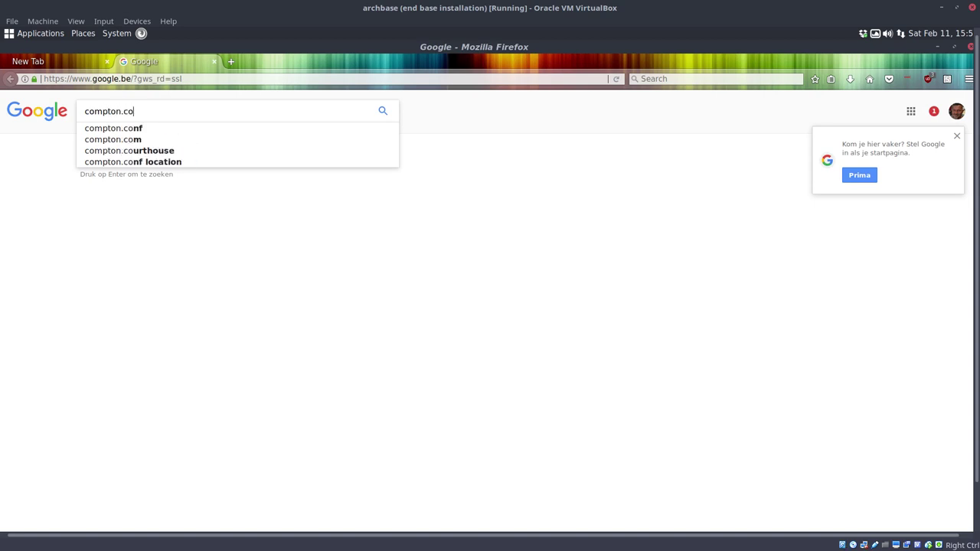
type("nf githu")
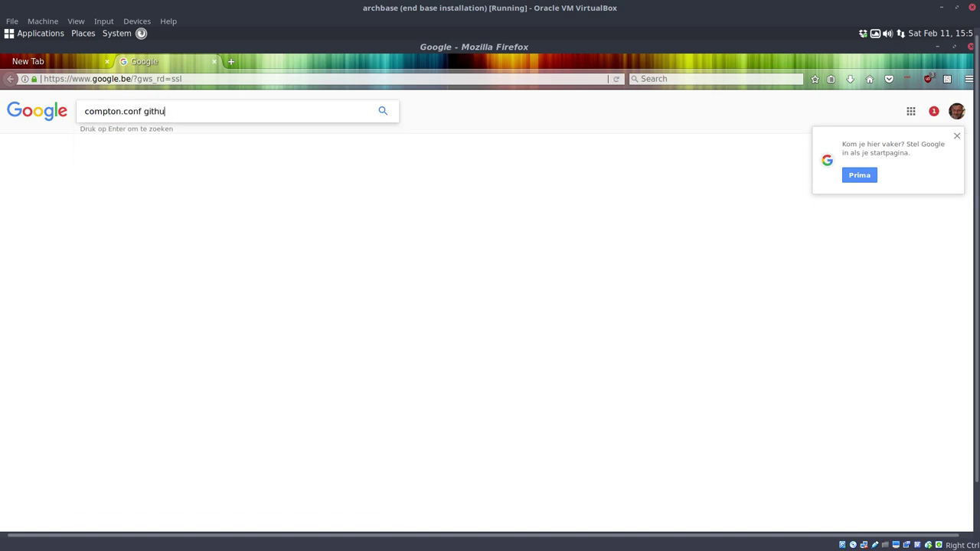
type("b")
key("Return")
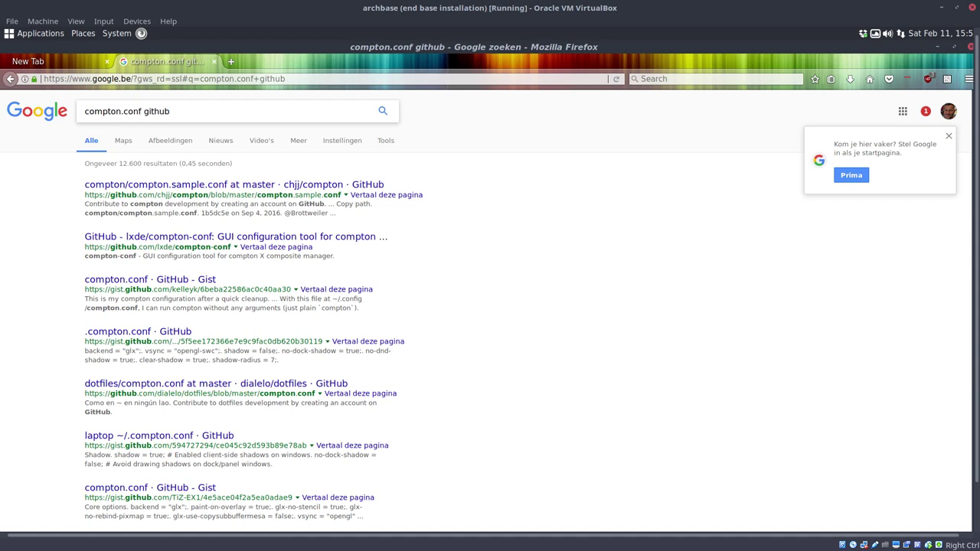
left_click(255, 190)
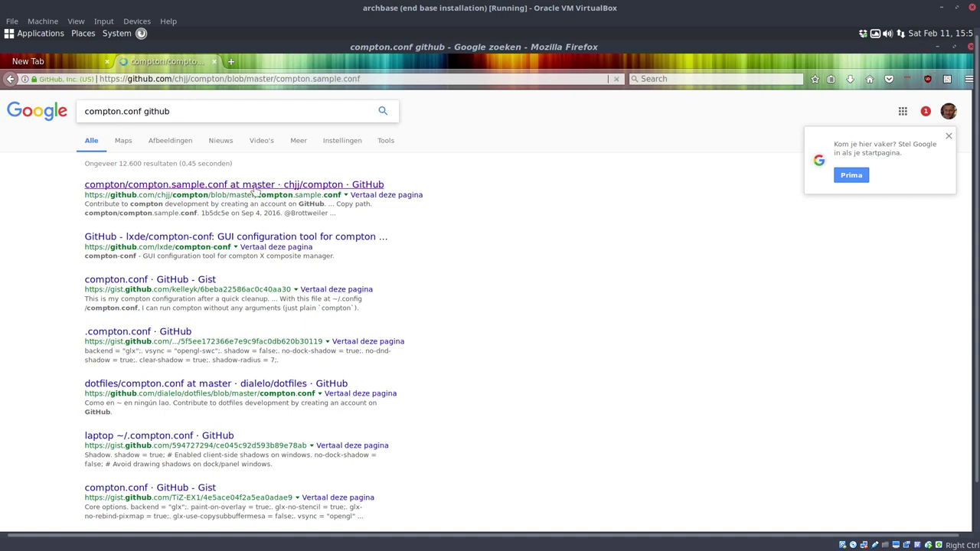
Open the raw version of compton.sample.conf, copy its entire text, and minimize the browser.
left_click(622, 266)
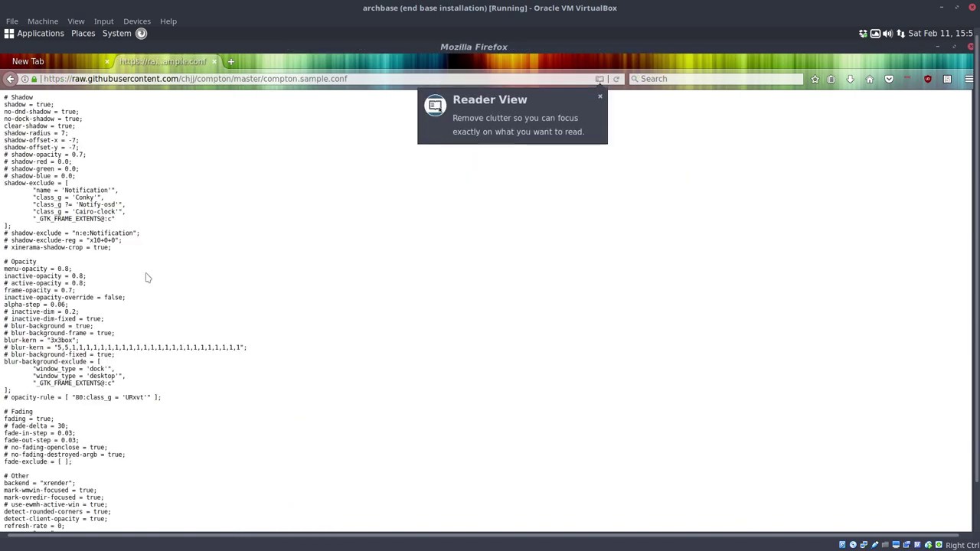
key("ctrl+a")
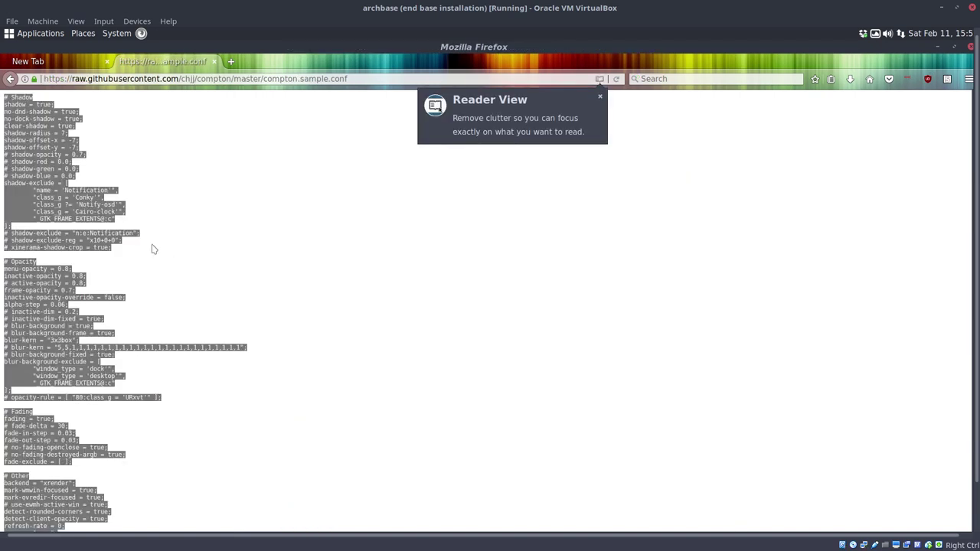
right_click(57, 193)
left_click(70, 198)
left_click(938, 46)
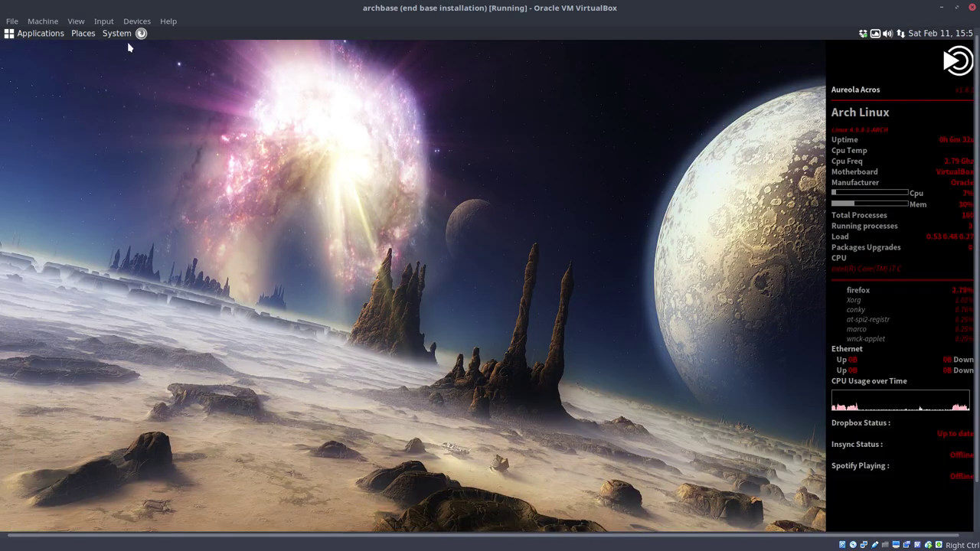
Open the home folder, reveal hidden items, go into .config, and open compton.conf in the text editor.
left_click(85, 34)
left_click(95, 48)
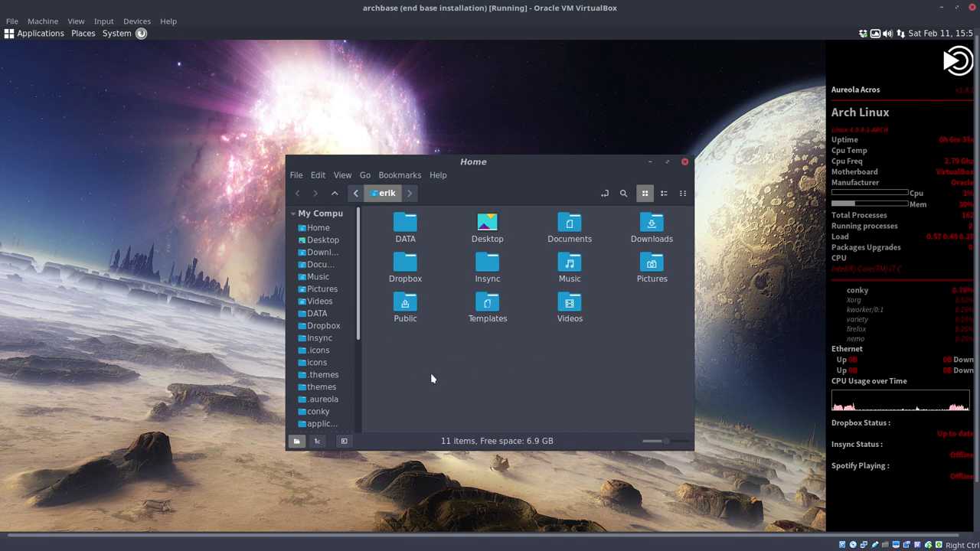
key("ctrl+h")
key("ctrl+h")
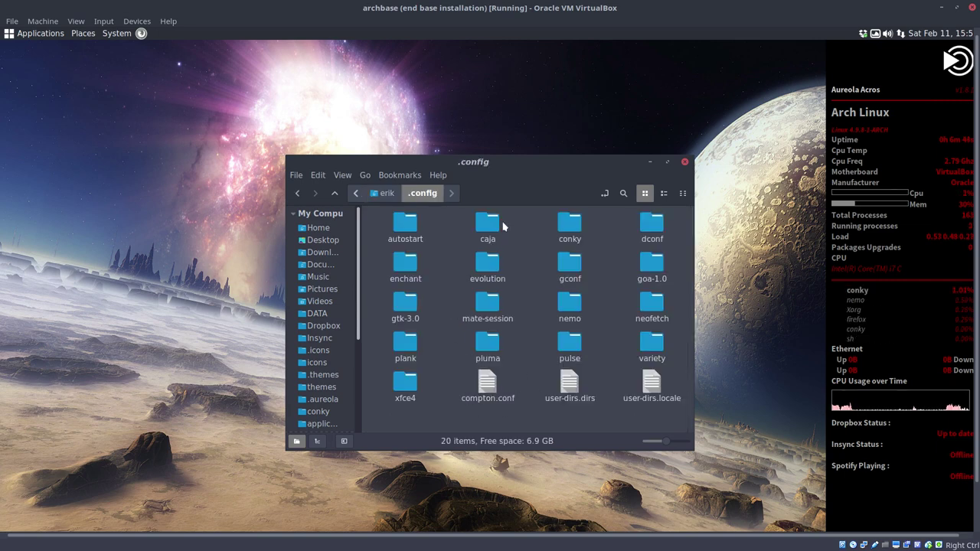
left_click_drag(508, 164, 371, 85)
double_click(353, 318)
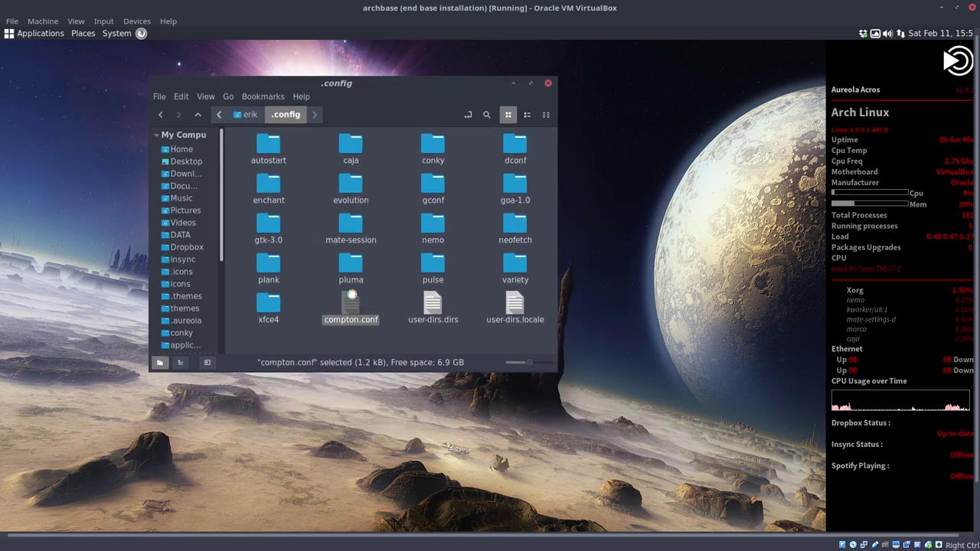
left_click(392, 308)
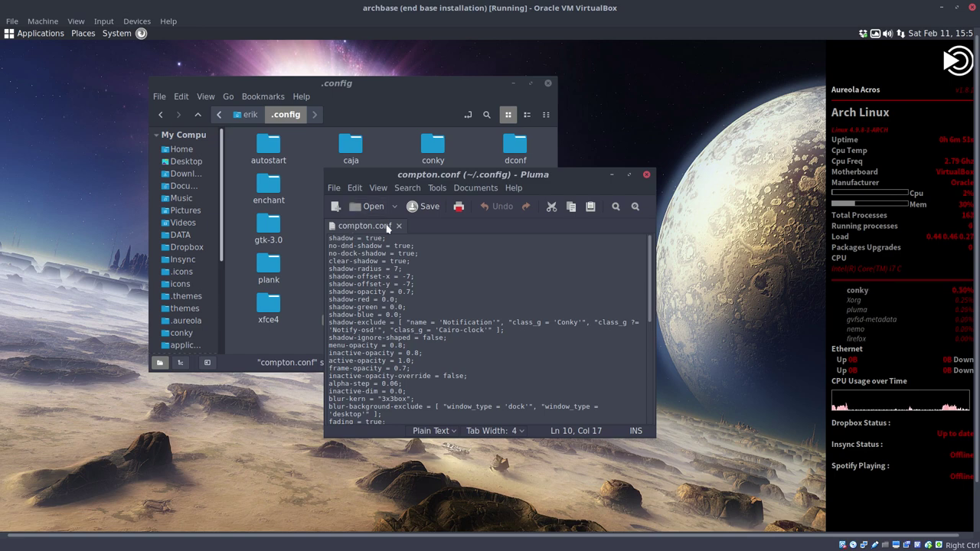
Replace the entire contents of compton.conf with the copied sample configuration, save it, and close the editor and file manager.
left_click(373, 314)
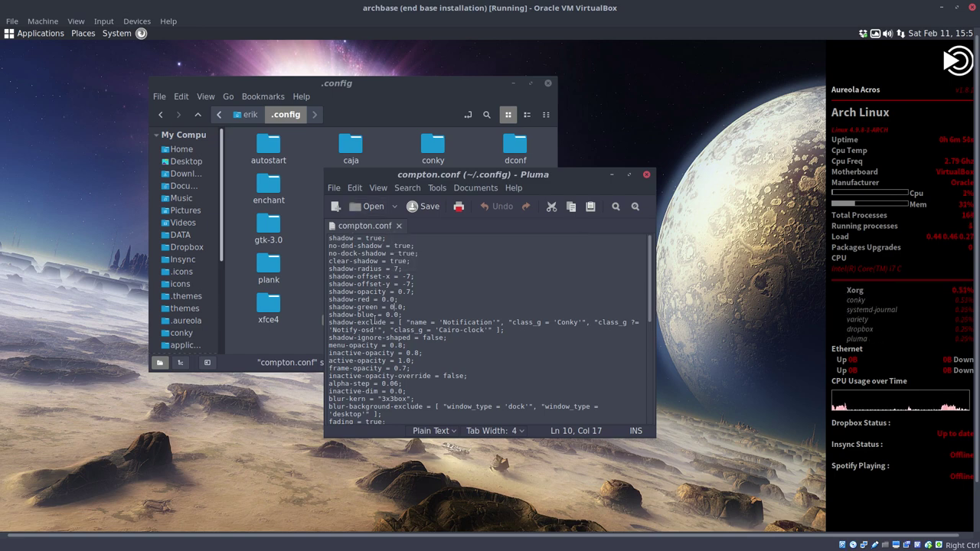
key("ctrl+a")
key("Delete")
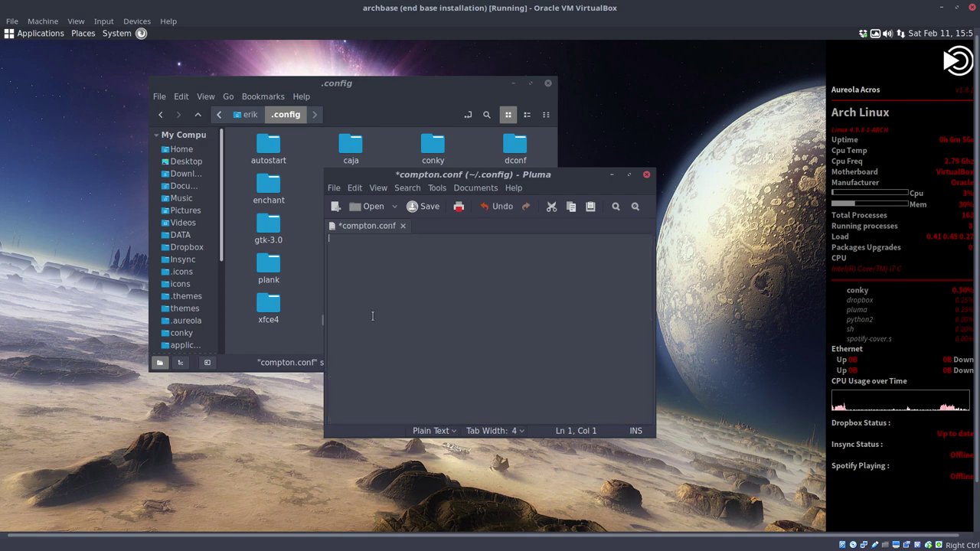
key("ctrl+v")
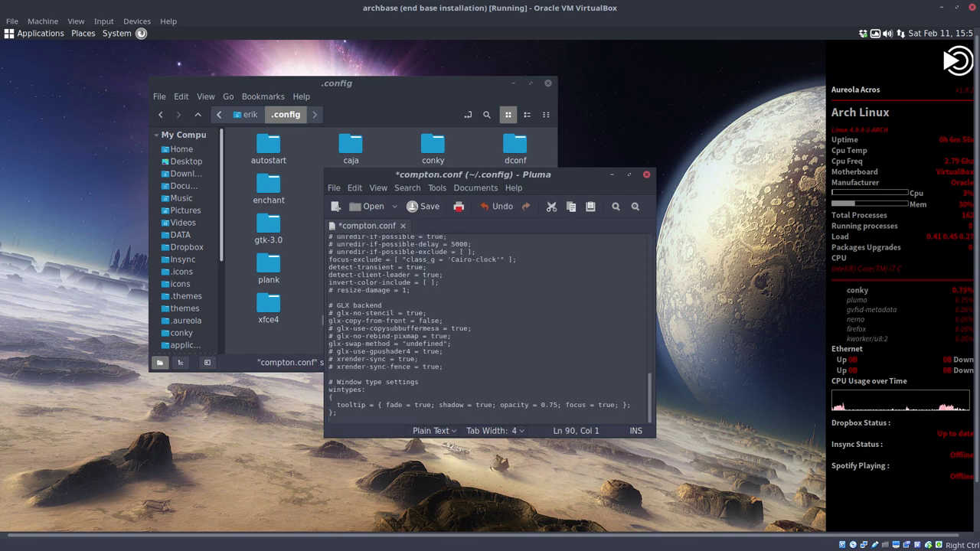
left_click(422, 206)
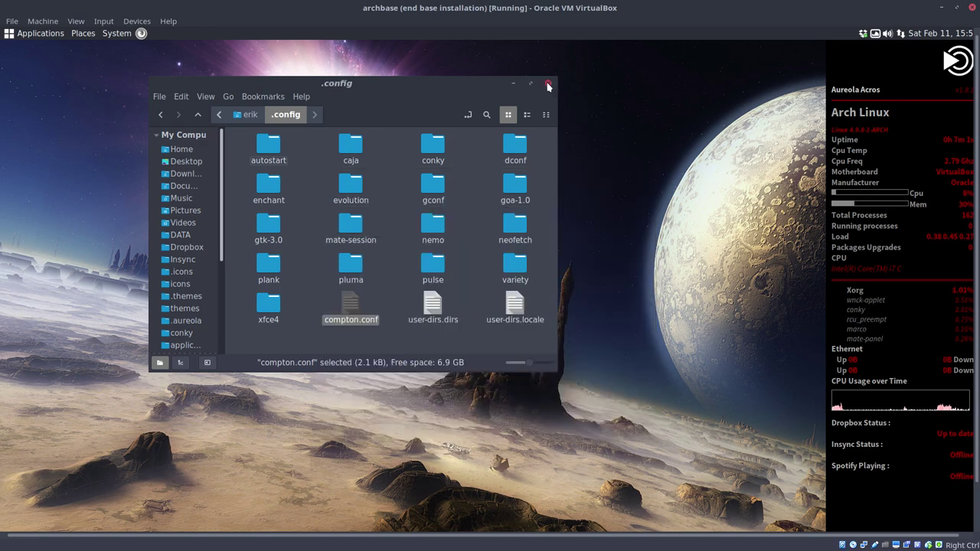
left_click(548, 86)
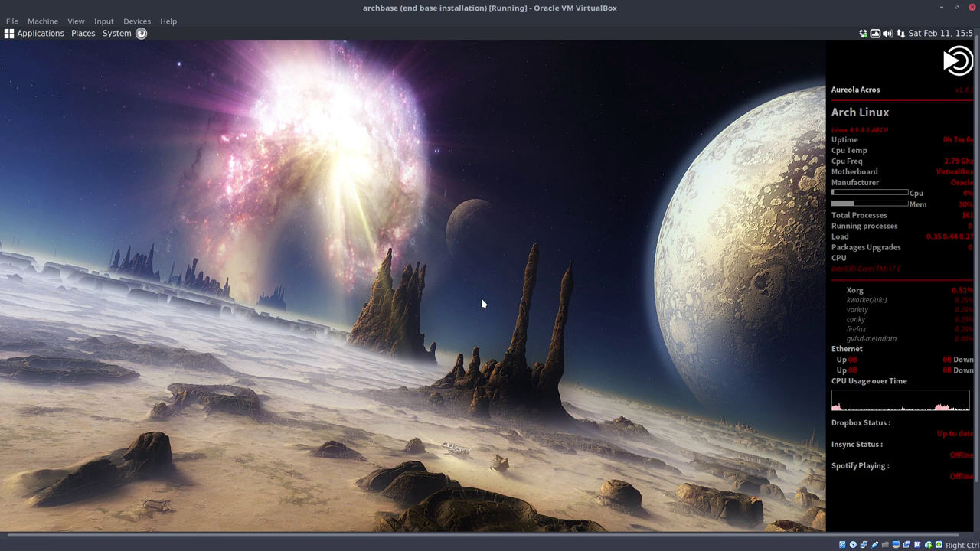
Add a startup program named compton with the command compton in Startup Applications Preferences, and close the preferences.
left_click(80, 33)
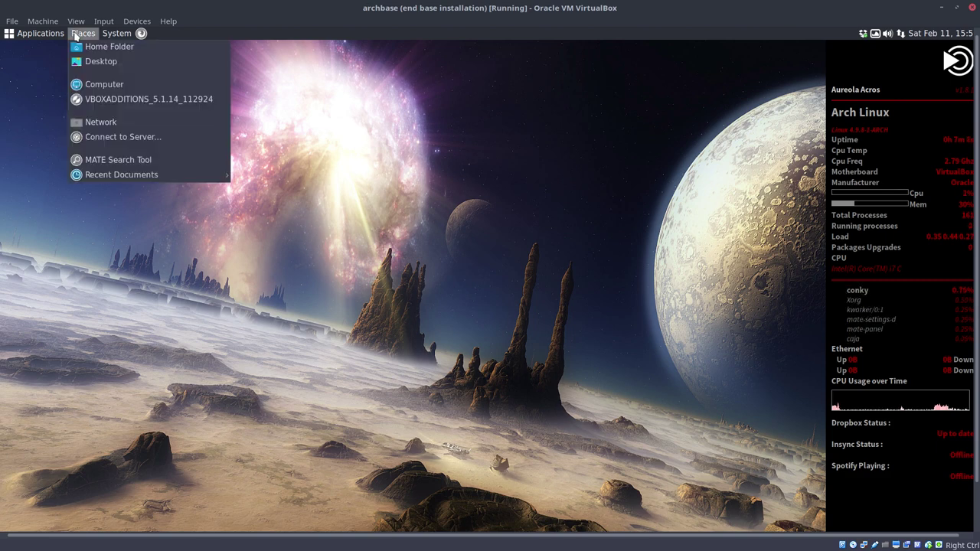
mouse_move(115, 34)
mouse_move(184, 52)
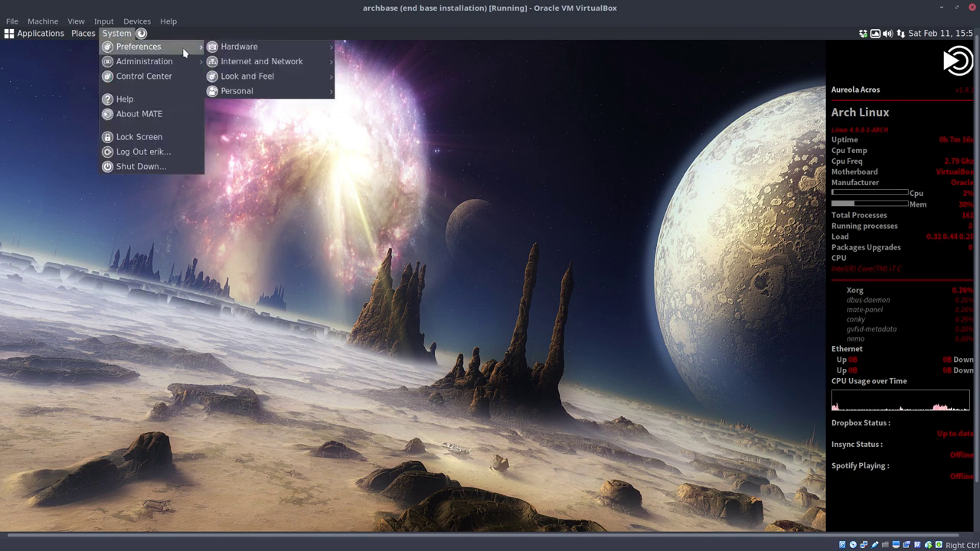
left_click(390, 150)
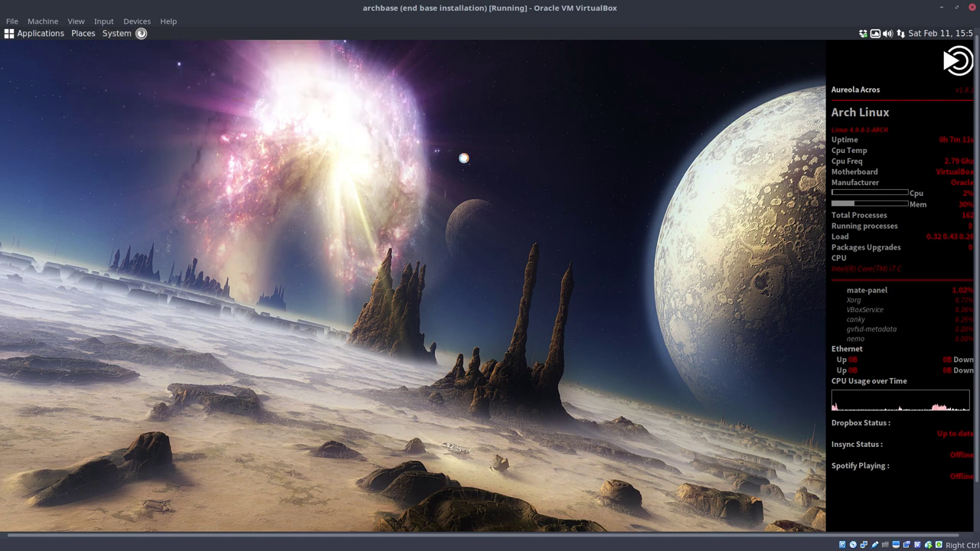
left_click(598, 264)
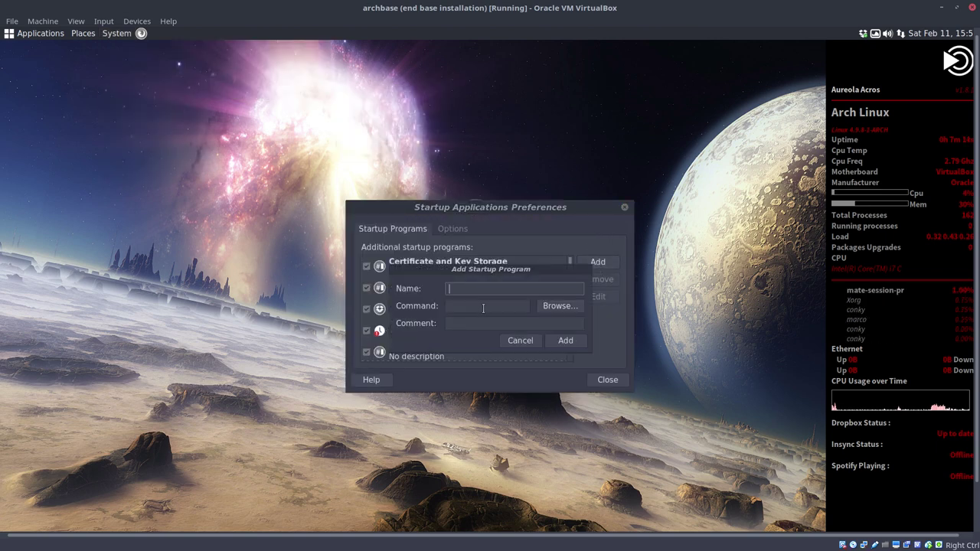
type("com")
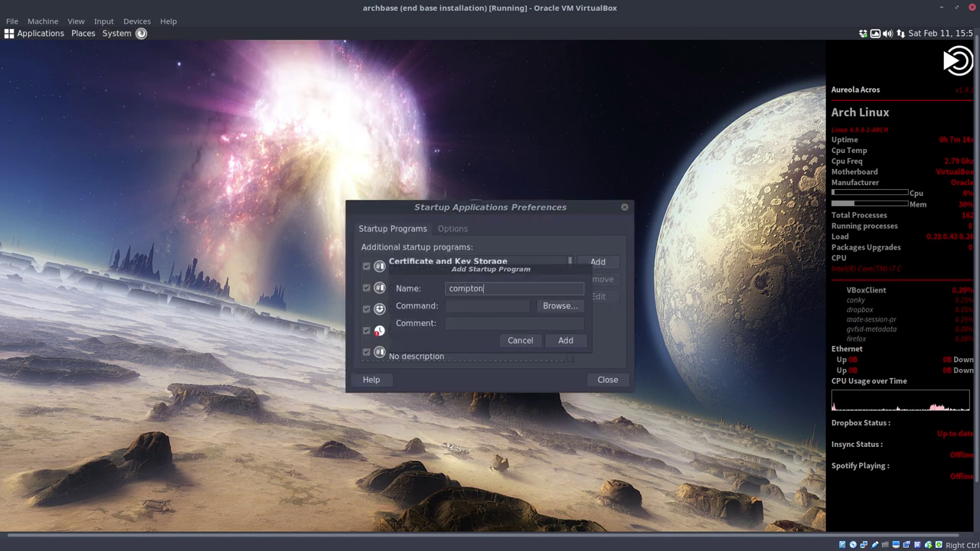
type("pton")
left_click(487, 306)
type("comp")
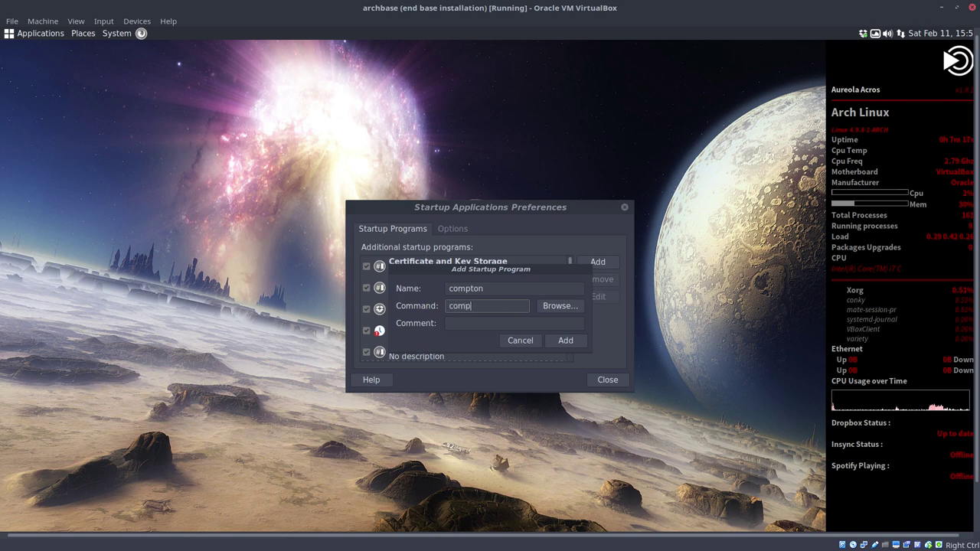
type("ton")
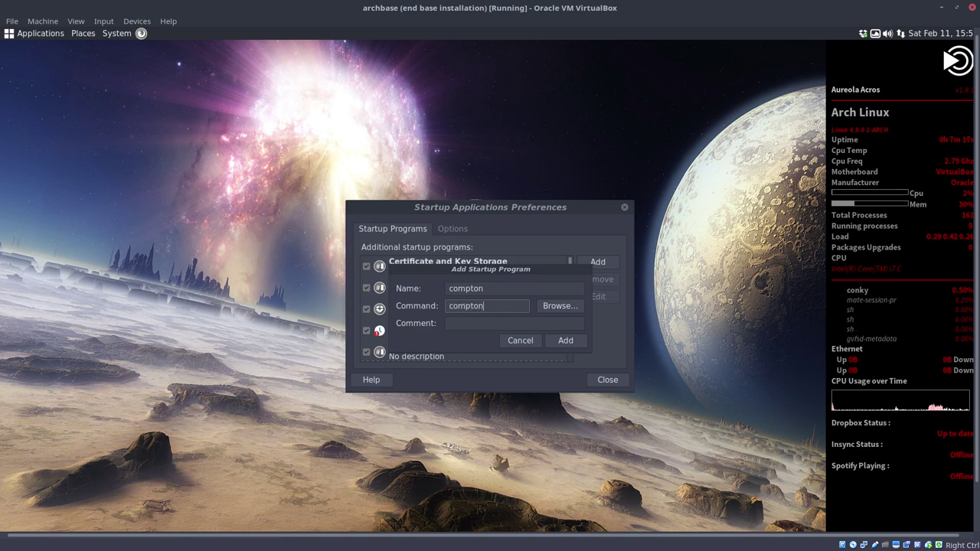
left_click(574, 345)
left_click(607, 379)
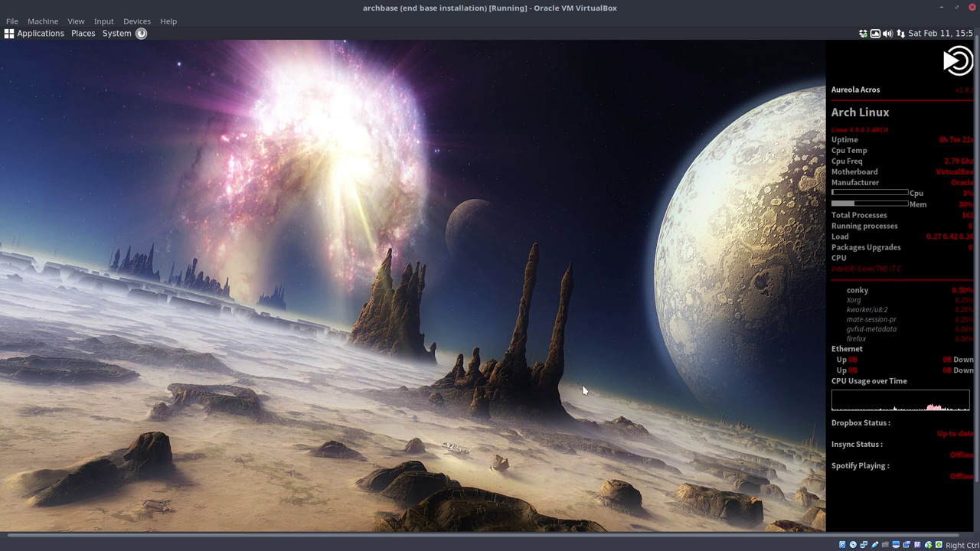
Restart the virtual machine's system and continue booting into Arch Linux.
left_click(117, 34)
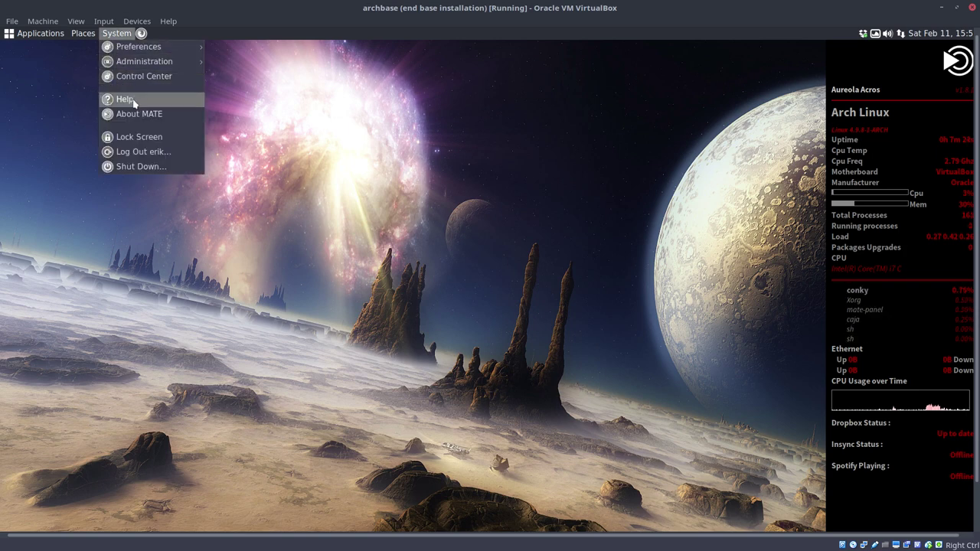
left_click(146, 166)
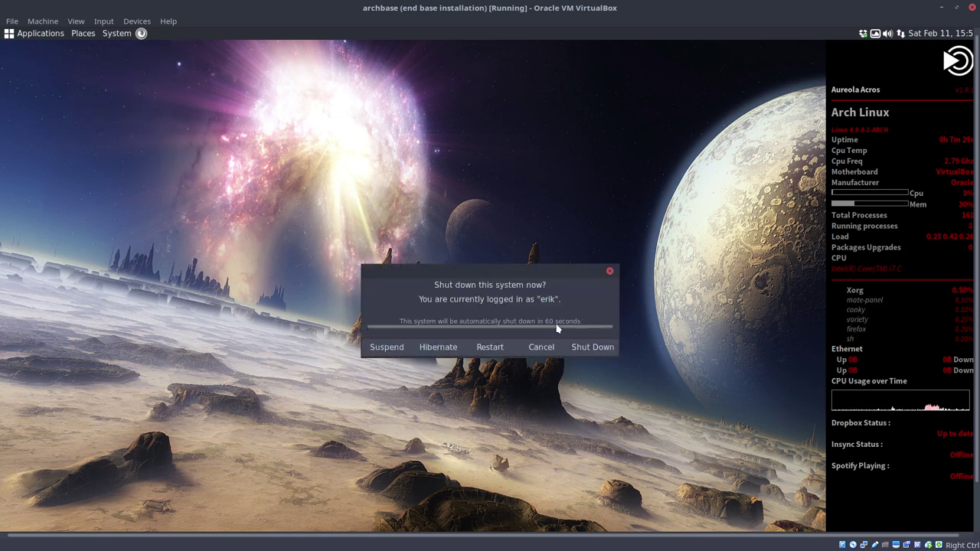
left_click(494, 349)
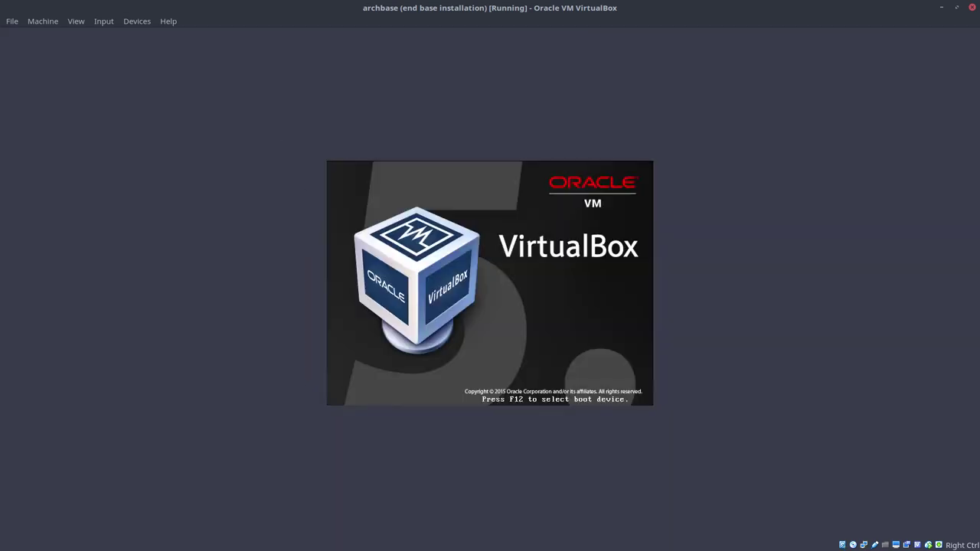
key("Return")
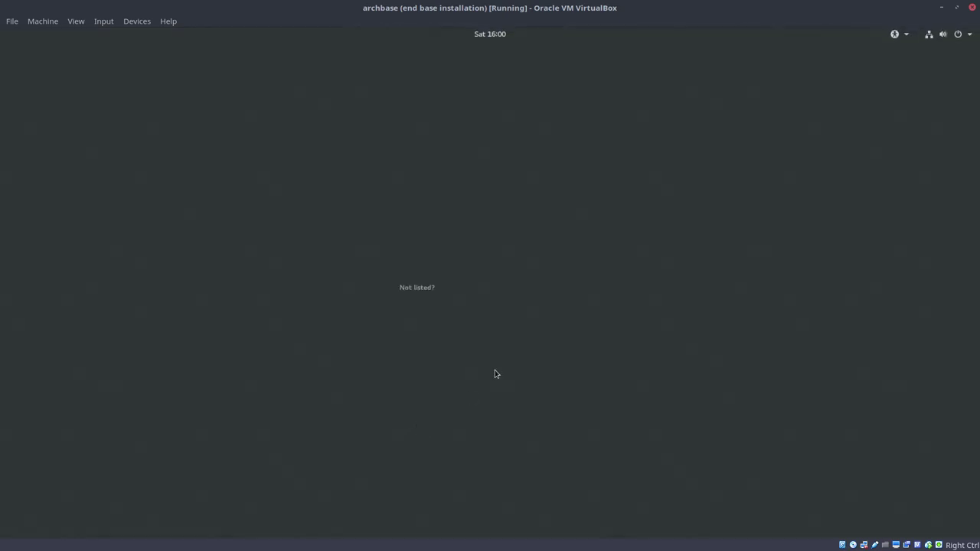
Select the listed user account and sign in to the MATE desktop with the account password.
left_click(423, 278)
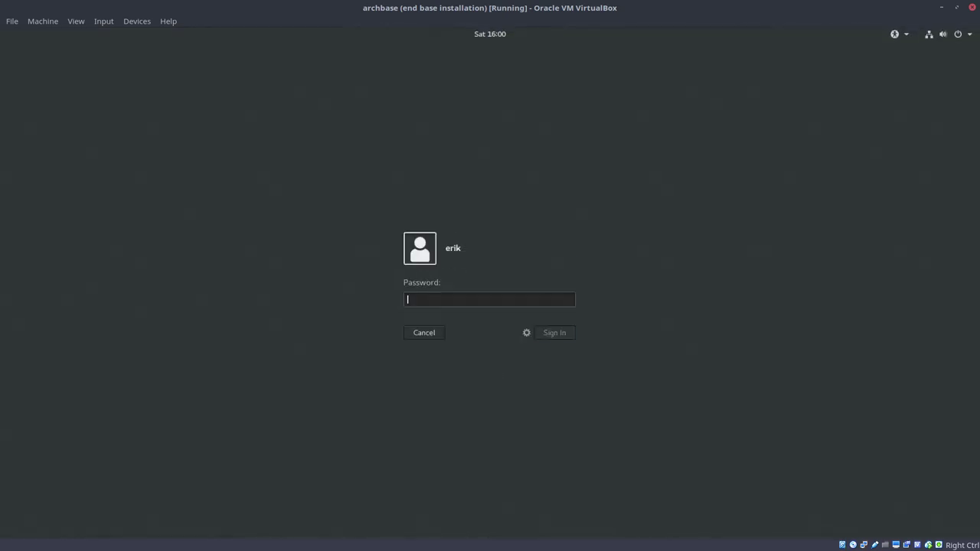
type("•••••")
key("Return")
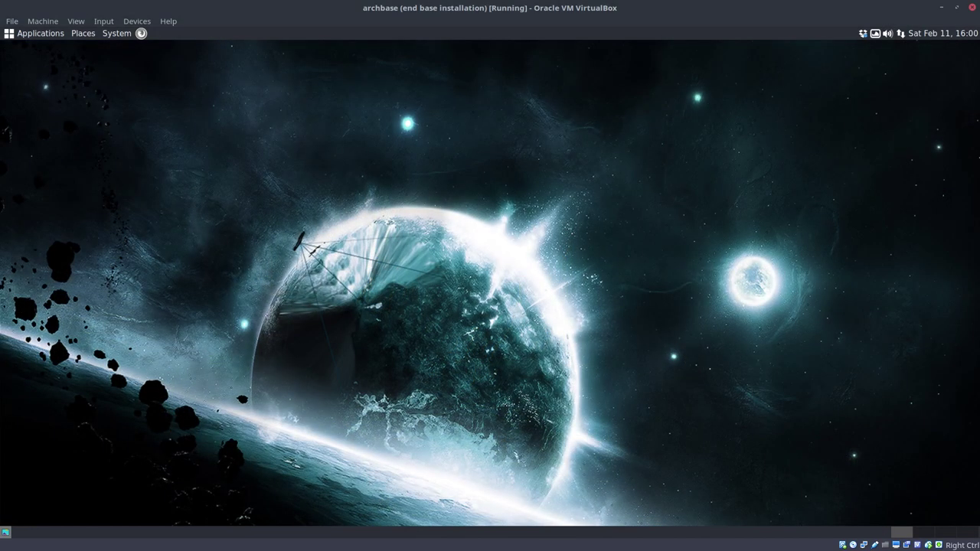
Open a terminal from the desktop to check compton's transparency and shadow effects.
right_click(138, 87)
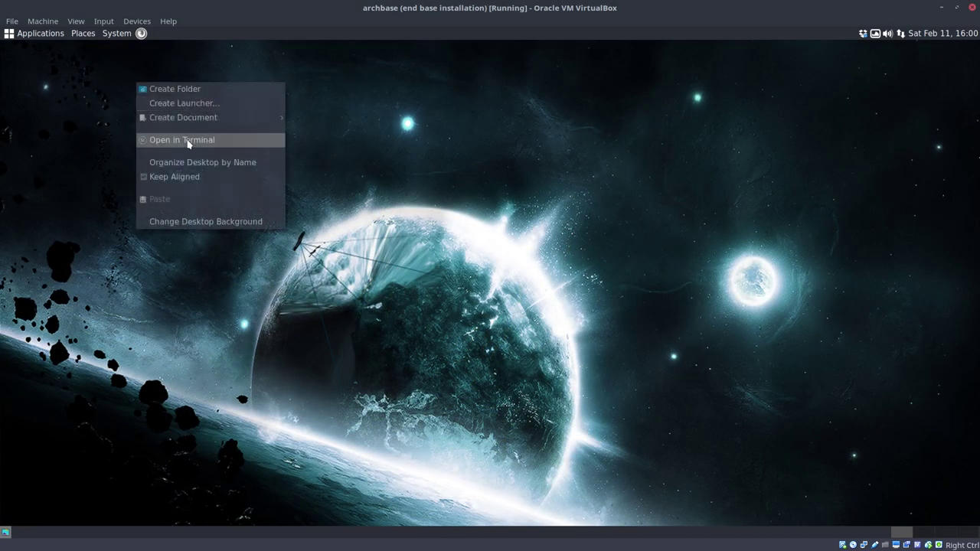
left_click(215, 140)
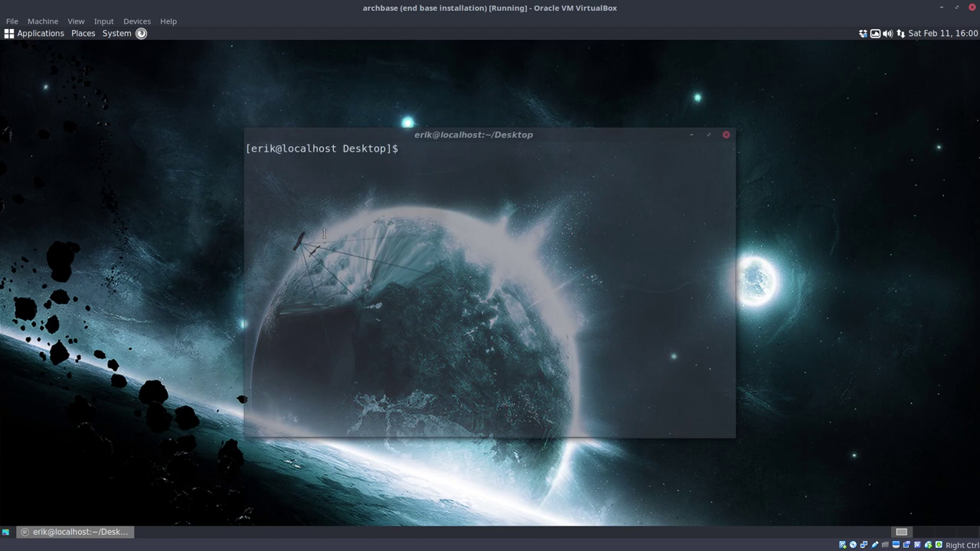
Reposition the terminal window, start conky in the background with conky &, and minimize the terminal.
left_click_drag(507, 111, 469, 148)
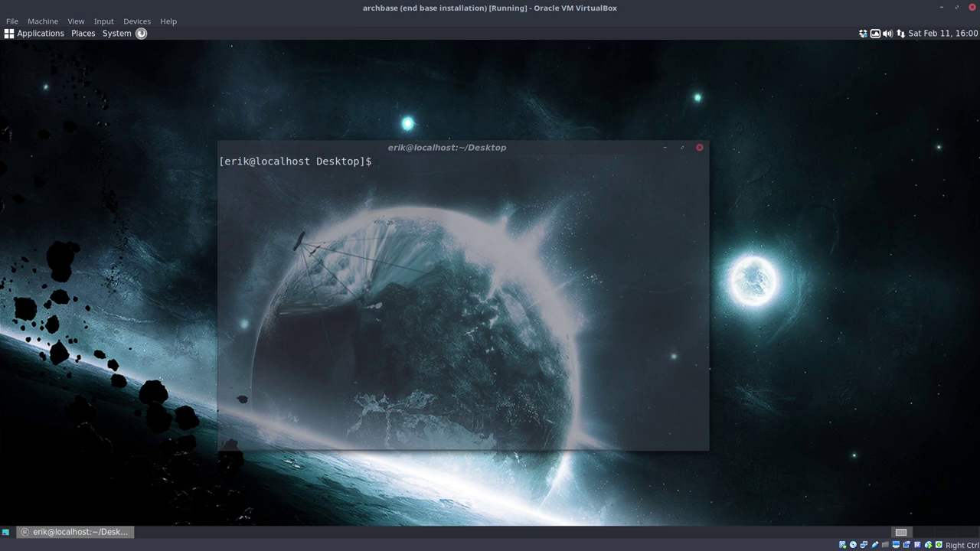
type("conky &")
key("Return")
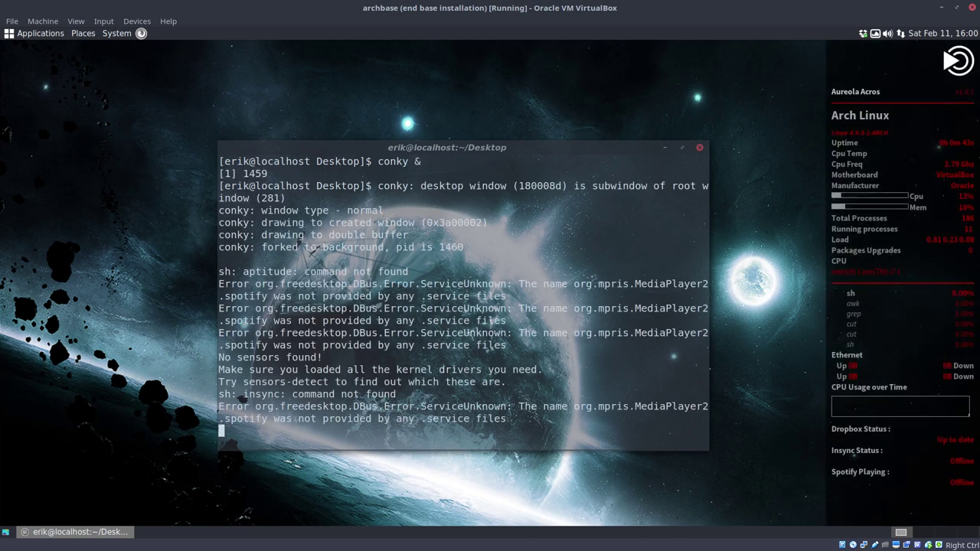
left_click(664, 147)
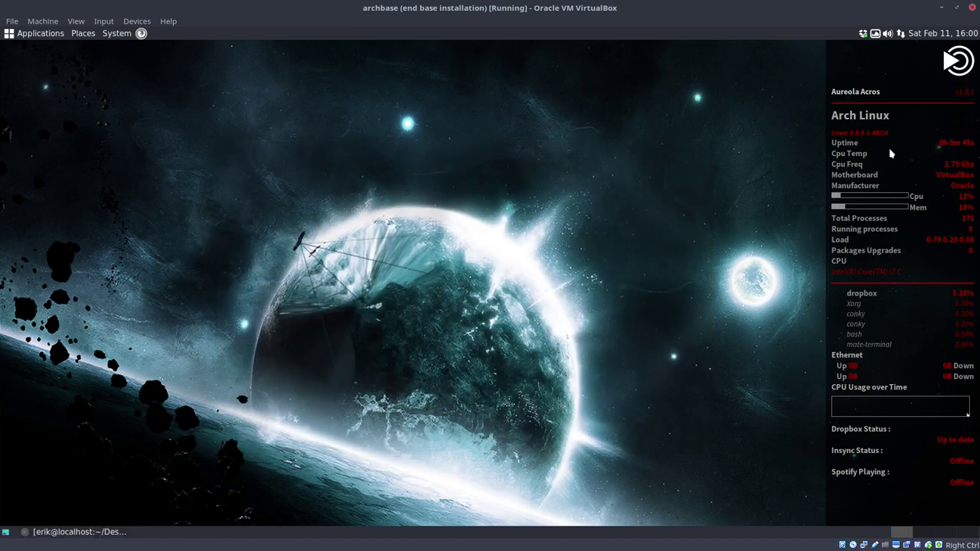
Switch through several desktop wallpapers with Variety to see the conky panel's transparency over each background.
left_click(876, 34)
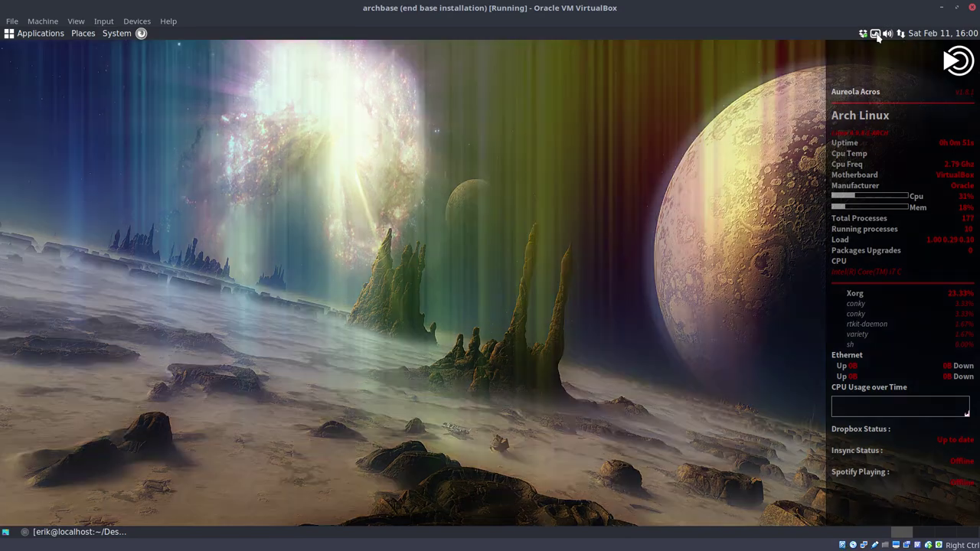
left_click(875, 34)
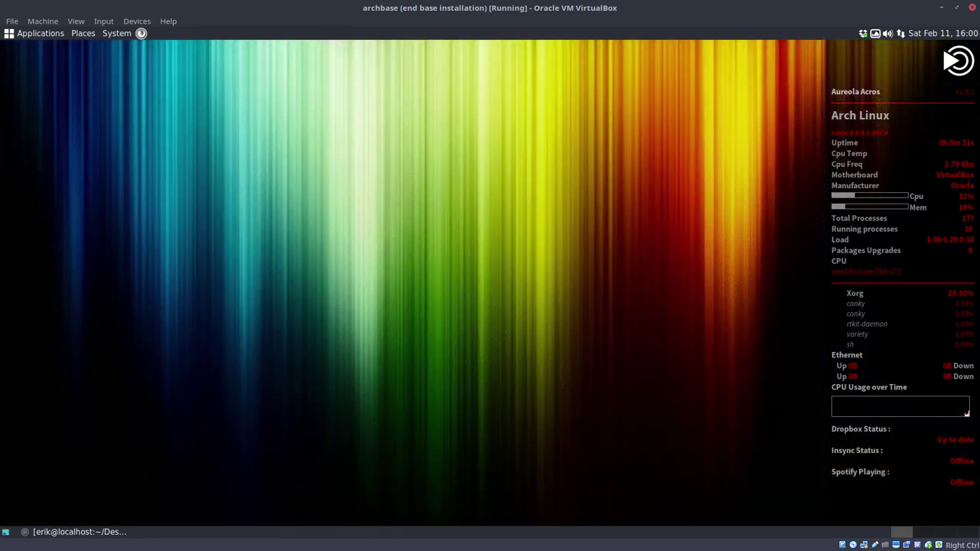
left_click(876, 34)
left_click(876, 34)
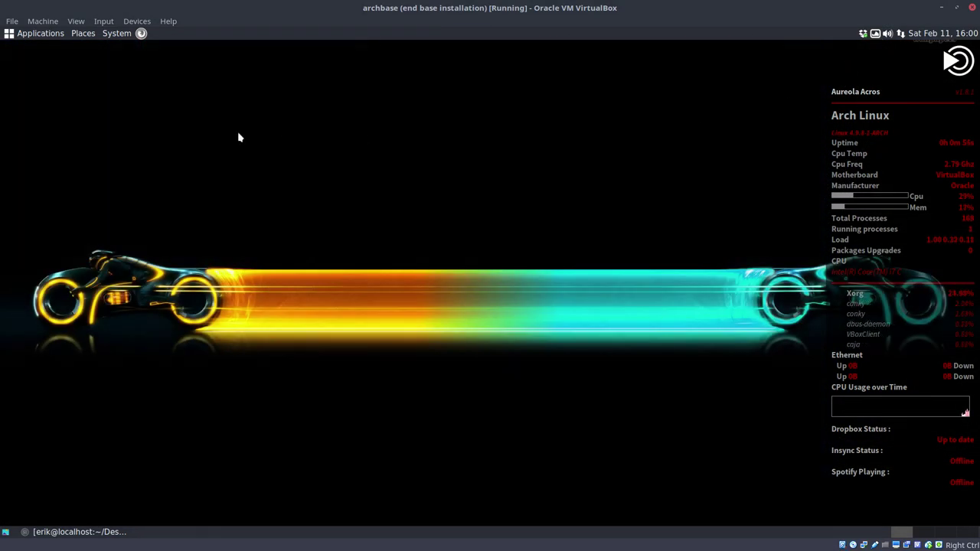
Check the fade and transparency of the desktop's main menus, and open the Home folder.
left_click(117, 33)
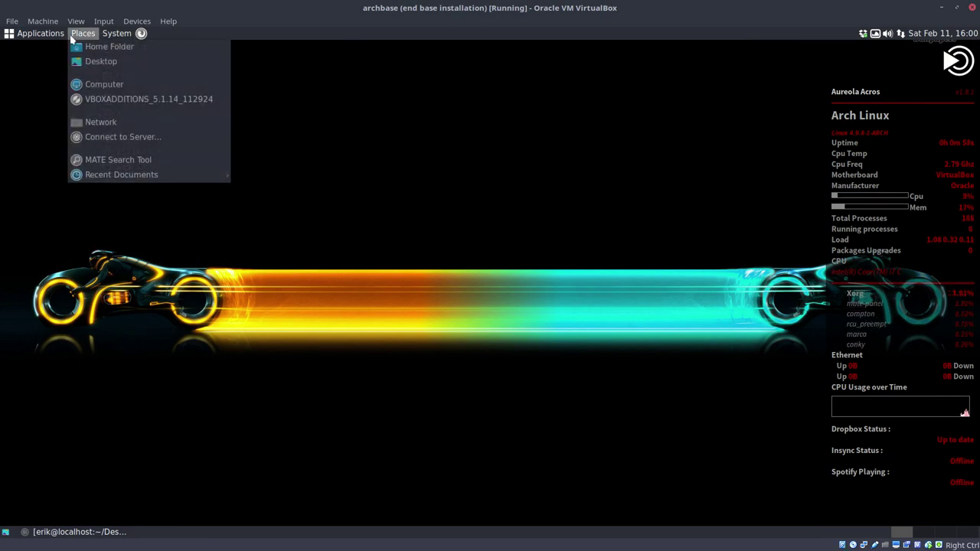
mouse_move(39, 33)
left_click(73, 360)
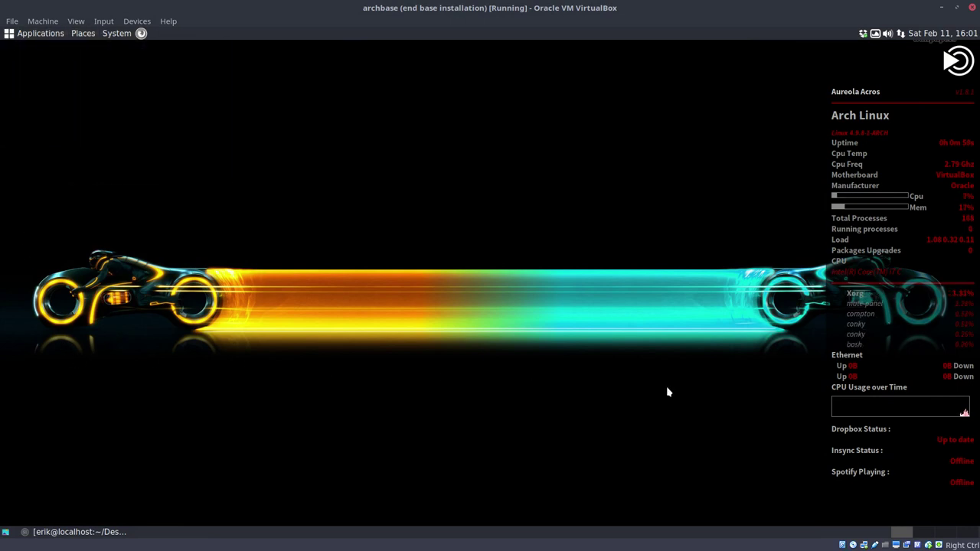
left_click(82, 33)
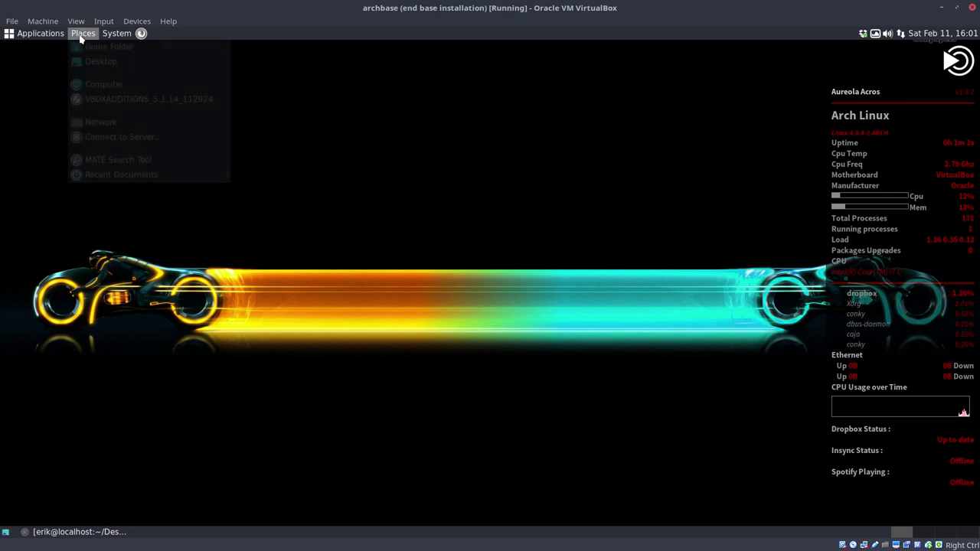
left_click(92, 44)
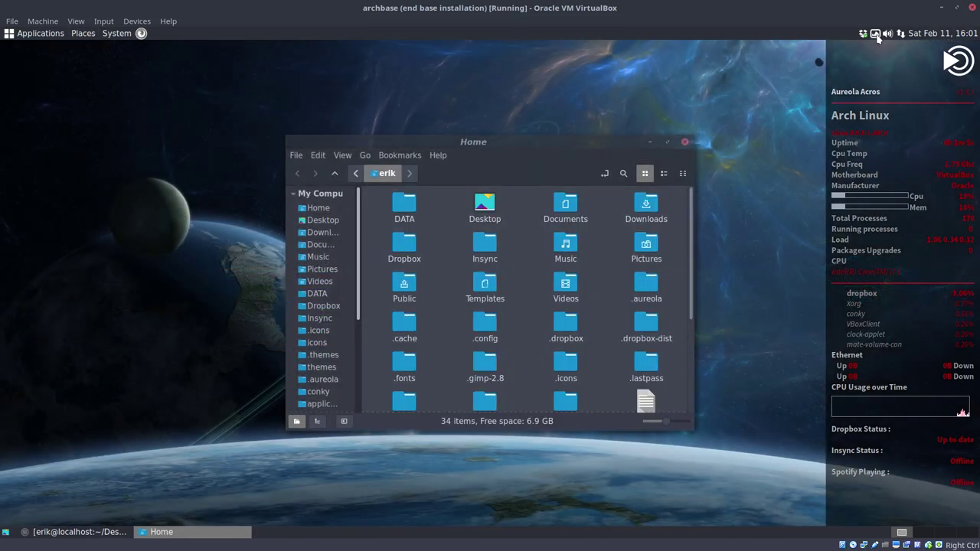
Choose the mountain cliff sunset image in Variety's Wallpaper Selector, reposition the Home window, and close the selector.
left_click(875, 34)
left_click(753, 171)
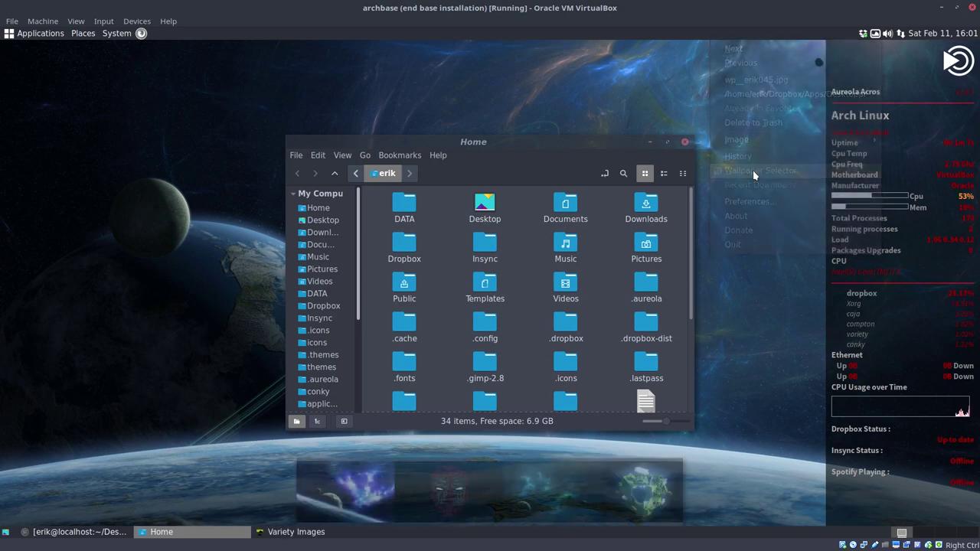
scroll(977, 490, "down", 3)
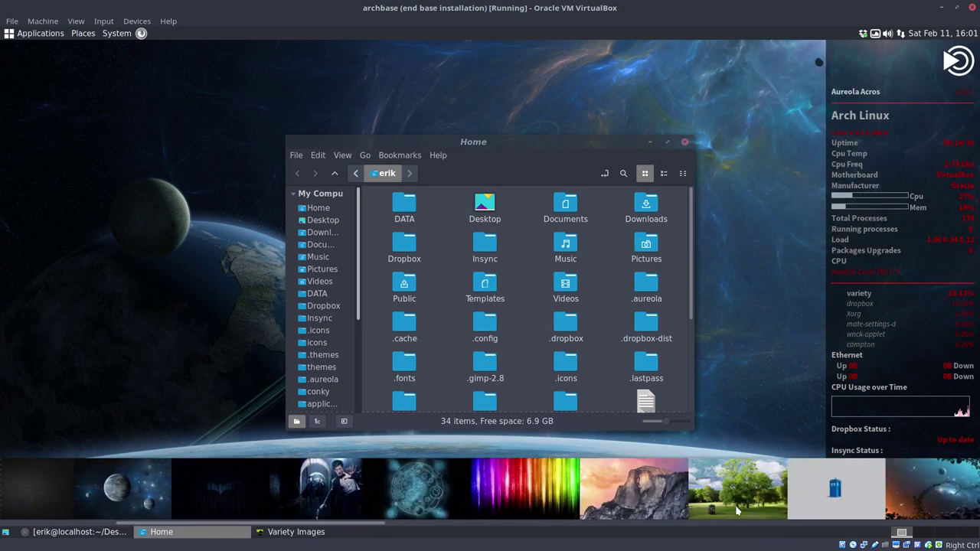
left_click(609, 502)
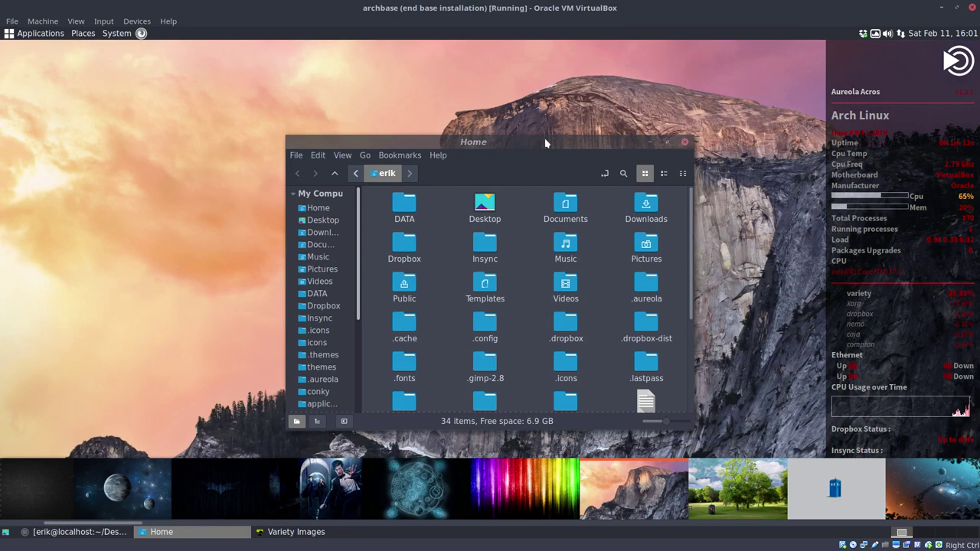
left_click_drag(545, 140, 373, 113)
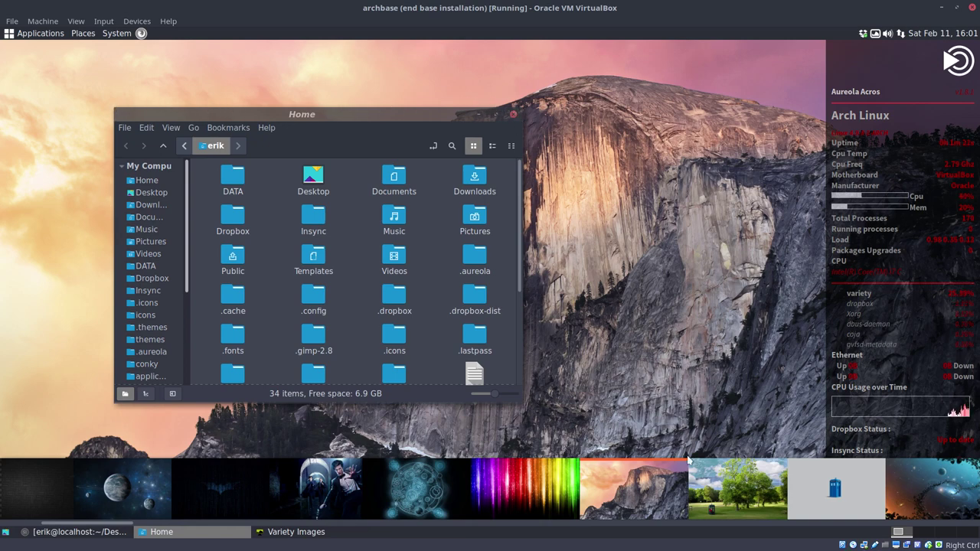
right_click(732, 511)
left_click(751, 499)
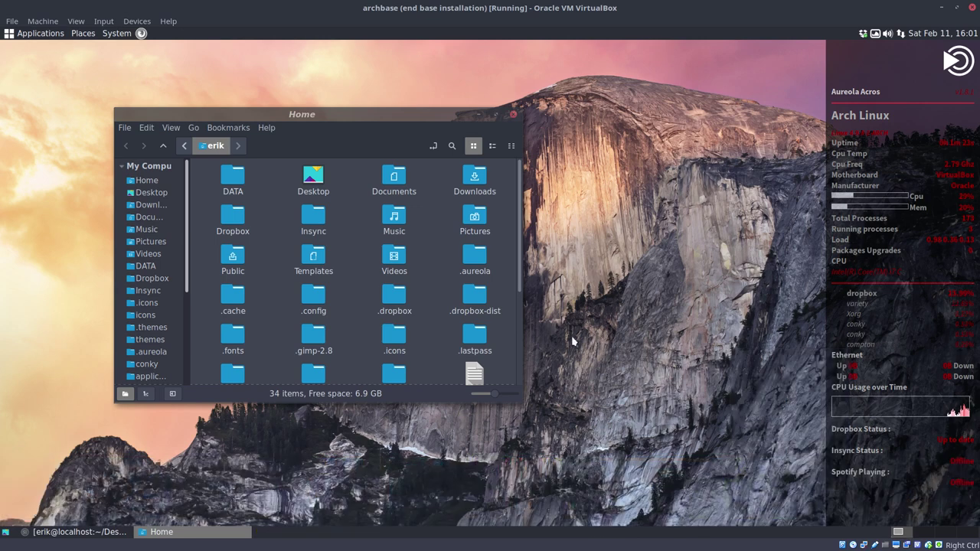
Open MATE Tweak's Windows settings and check the window manager choice, leaving it at Marco (Software compositor).
left_click(122, 33)
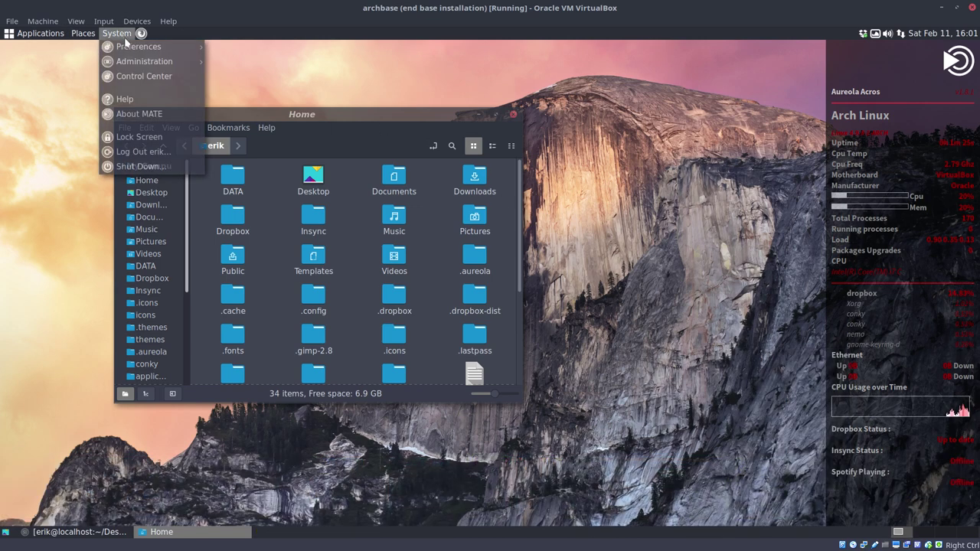
mouse_move(142, 65)
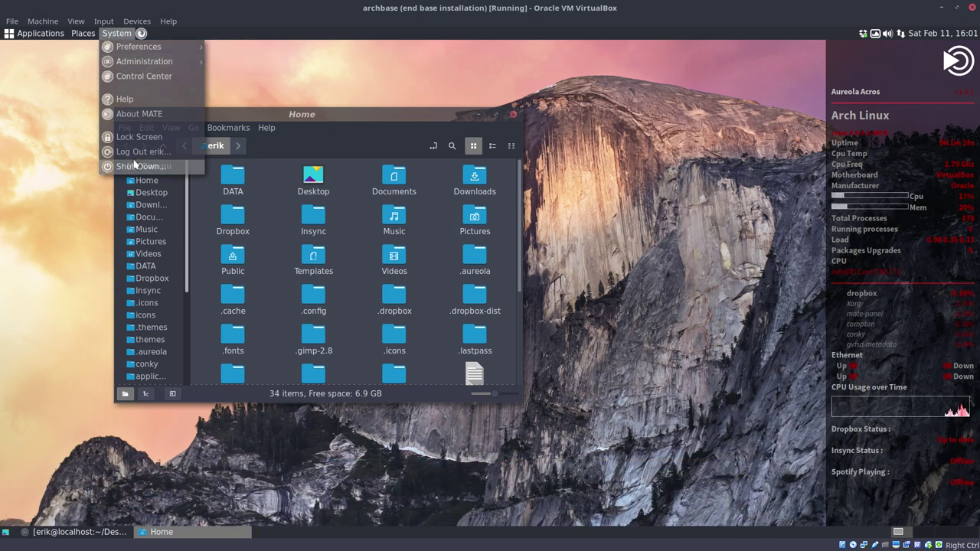
mouse_move(54, 36)
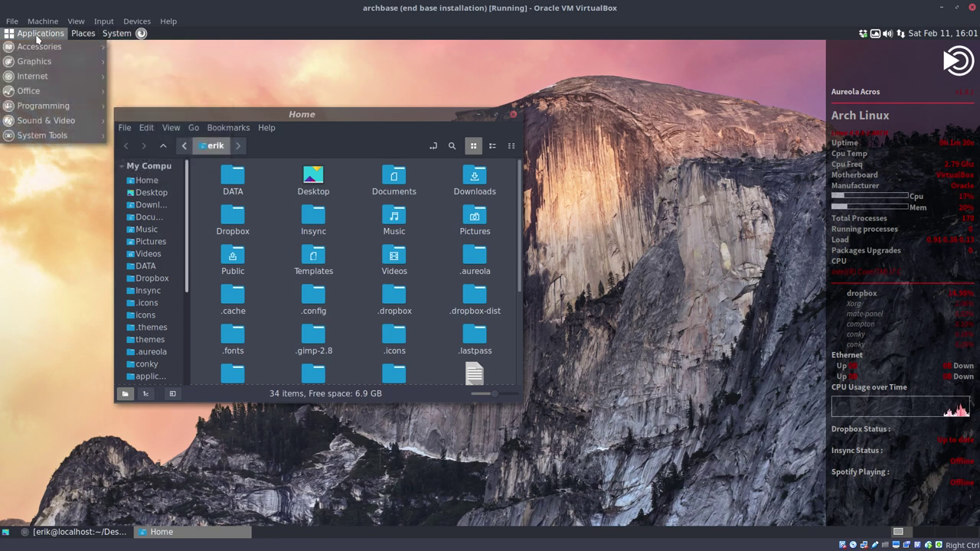
mouse_move(117, 33)
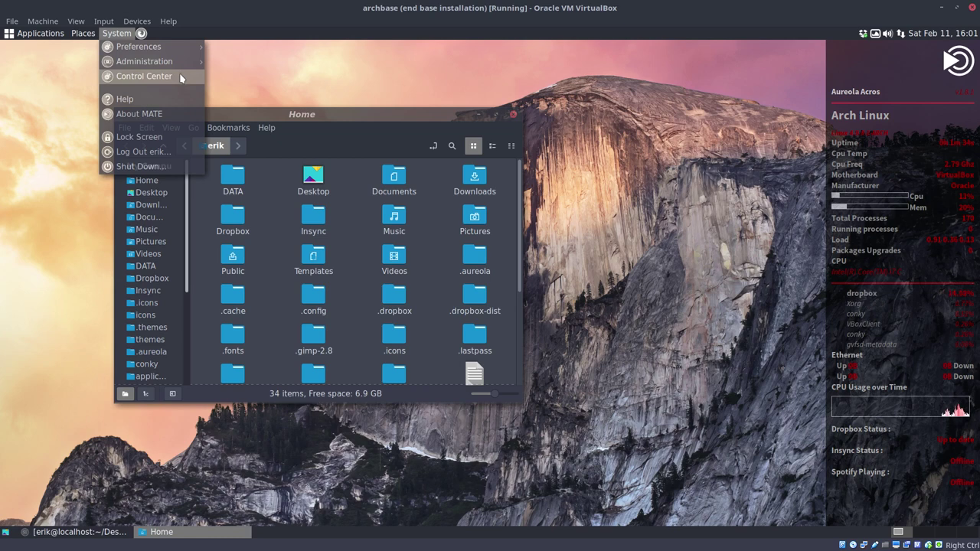
mouse_move(178, 66)
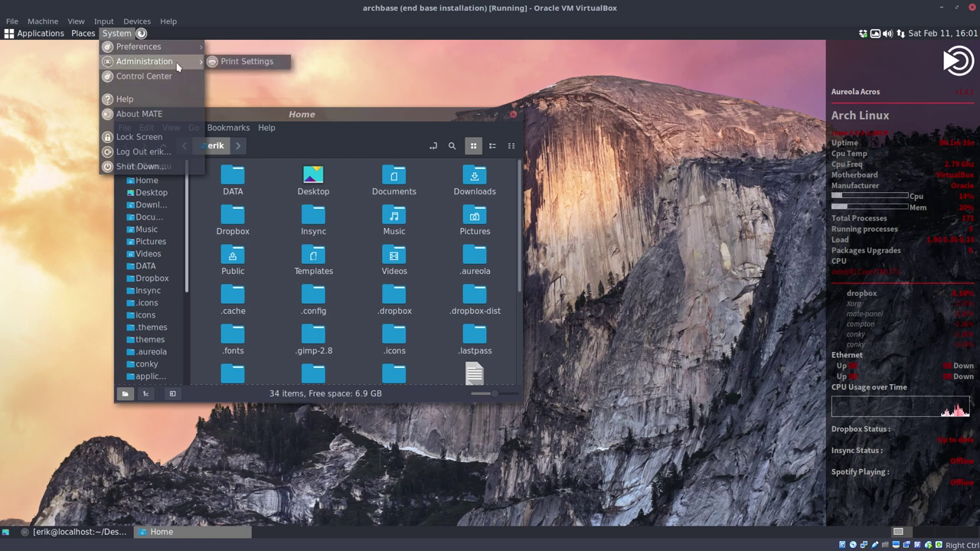
mouse_move(167, 48)
mouse_move(253, 75)
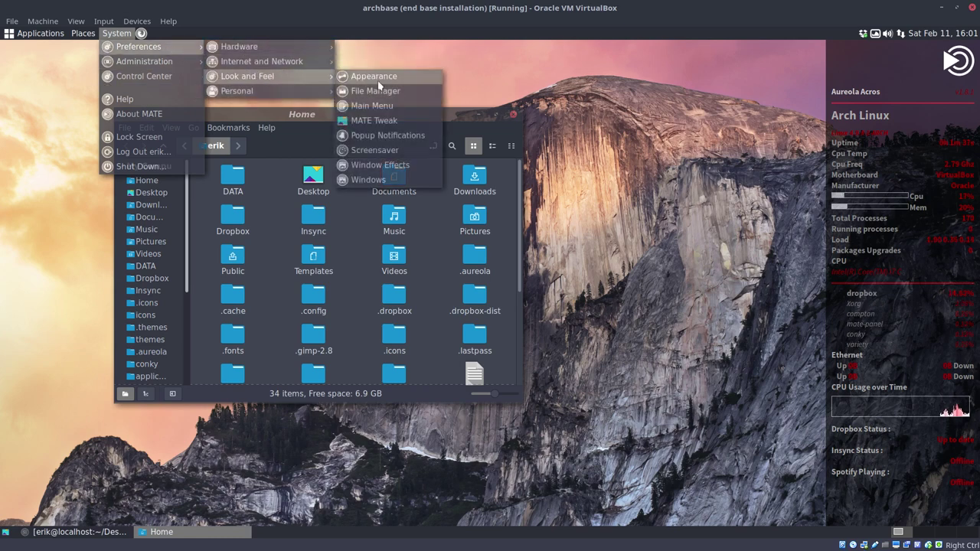
left_click(393, 119)
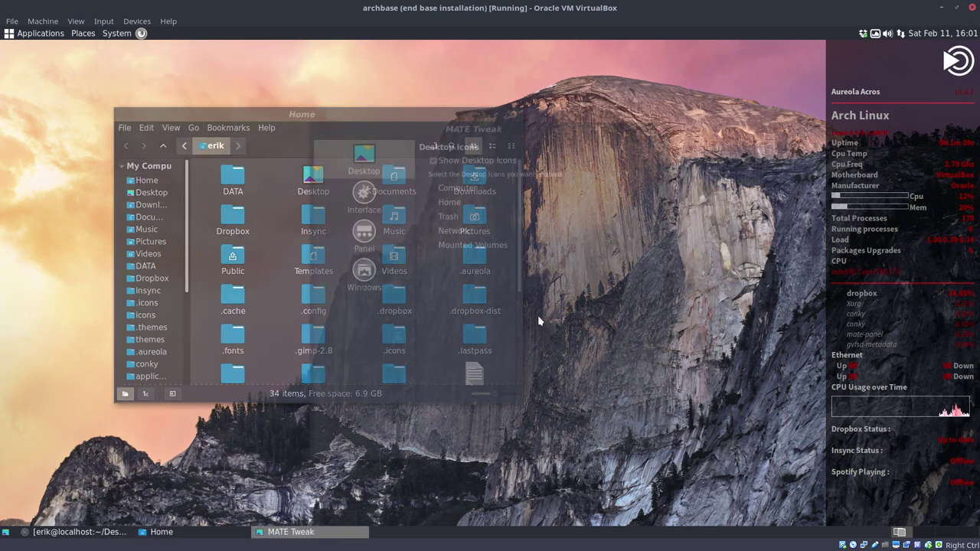
left_click(376, 285)
left_click(495, 326)
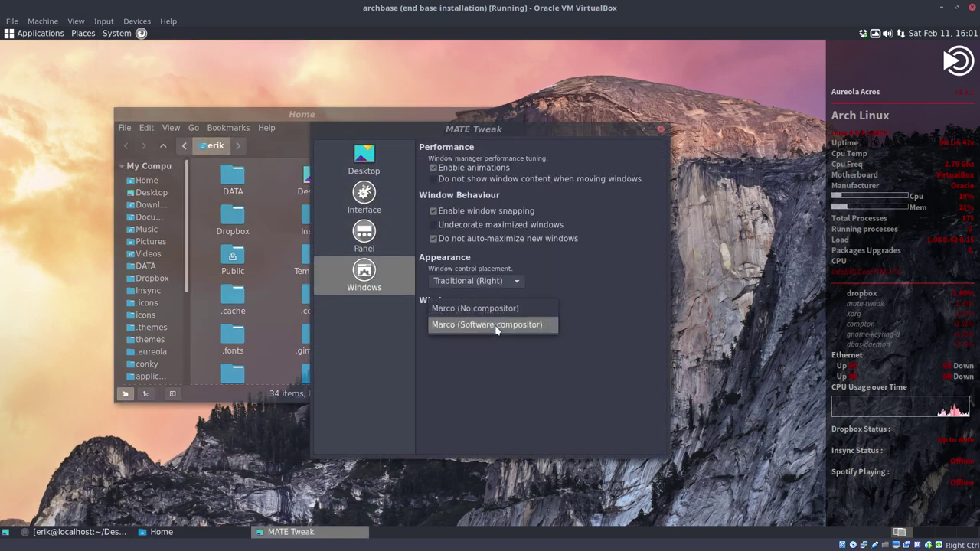
left_click(581, 410)
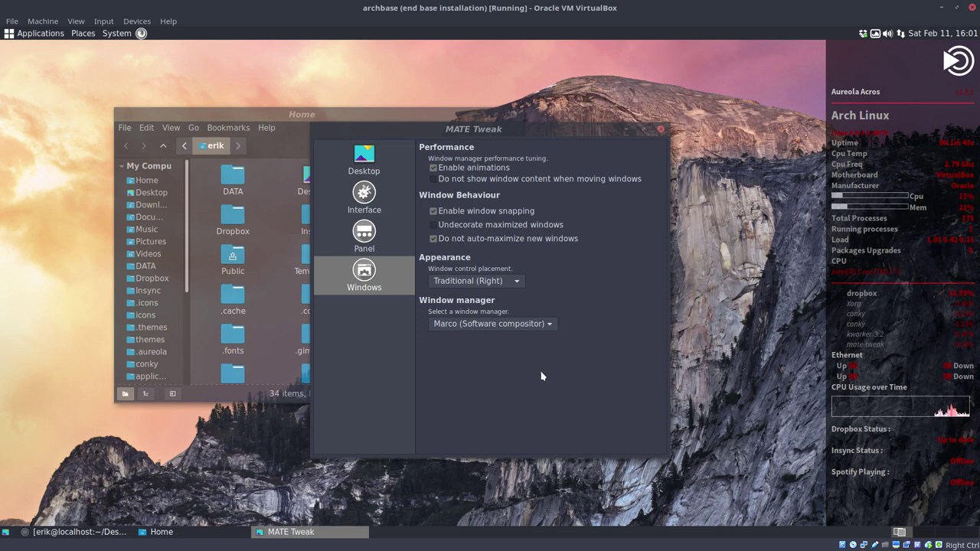
Place the MATE Tweak and Home windows side by side and alternate focus between them to compare active and inactive transparency.
left_click_drag(514, 126, 622, 69)
left_click_drag(295, 111, 197, 163)
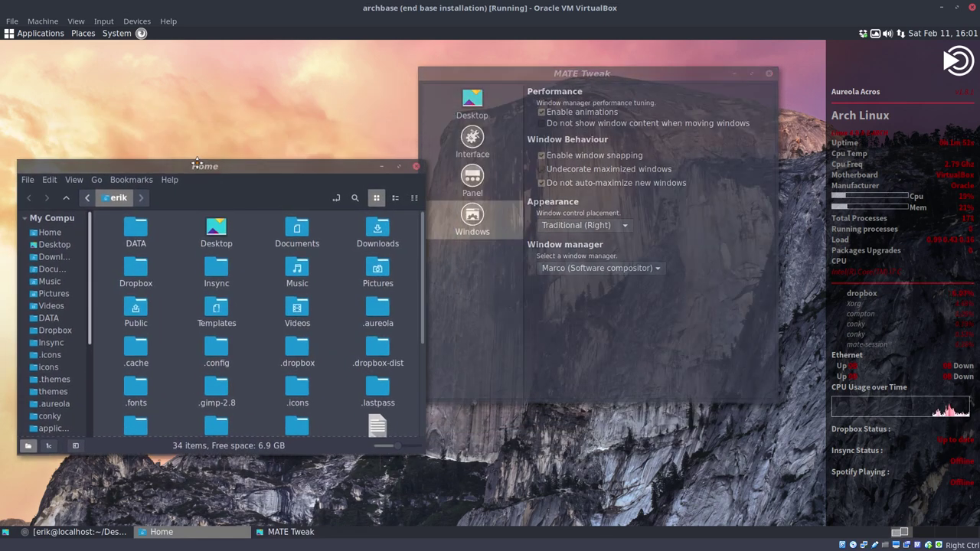
left_click(585, 345)
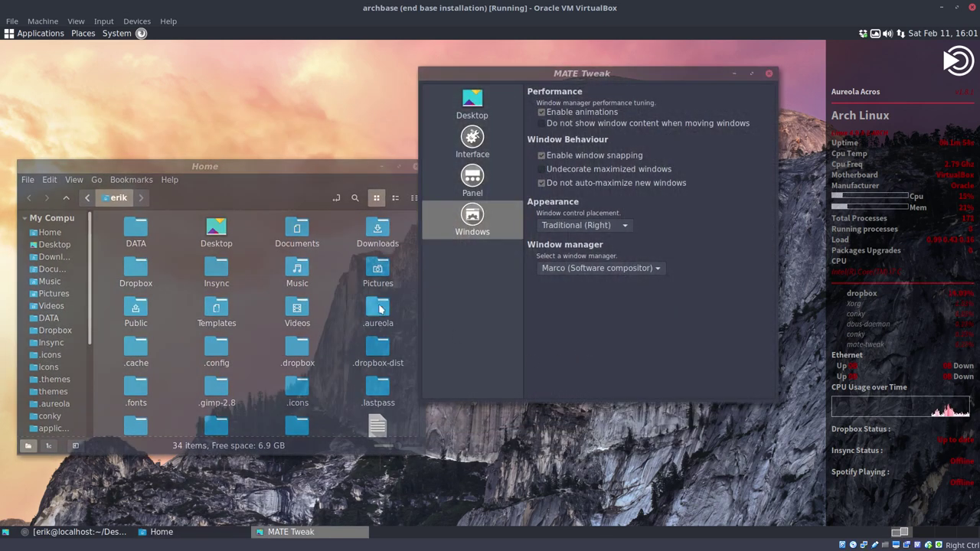
left_click(330, 266)
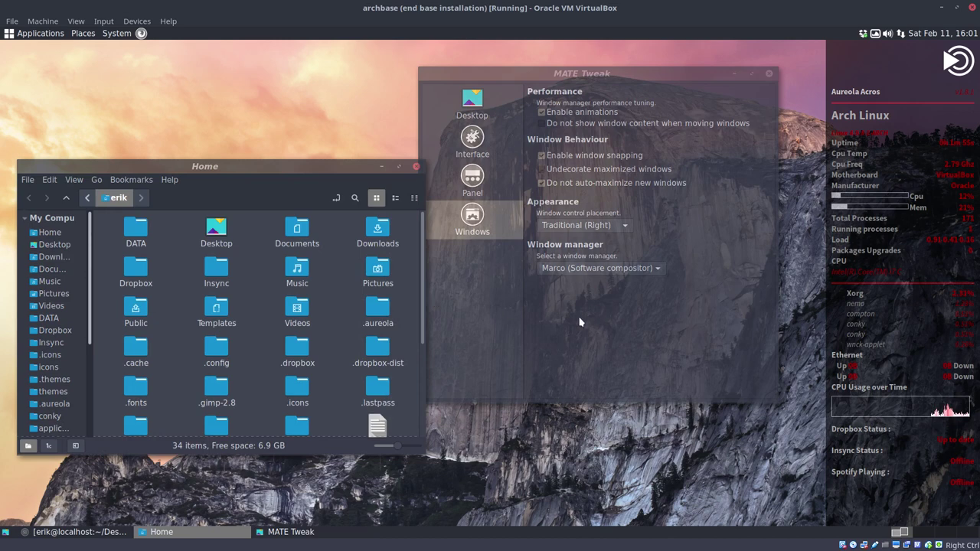
left_click(655, 332)
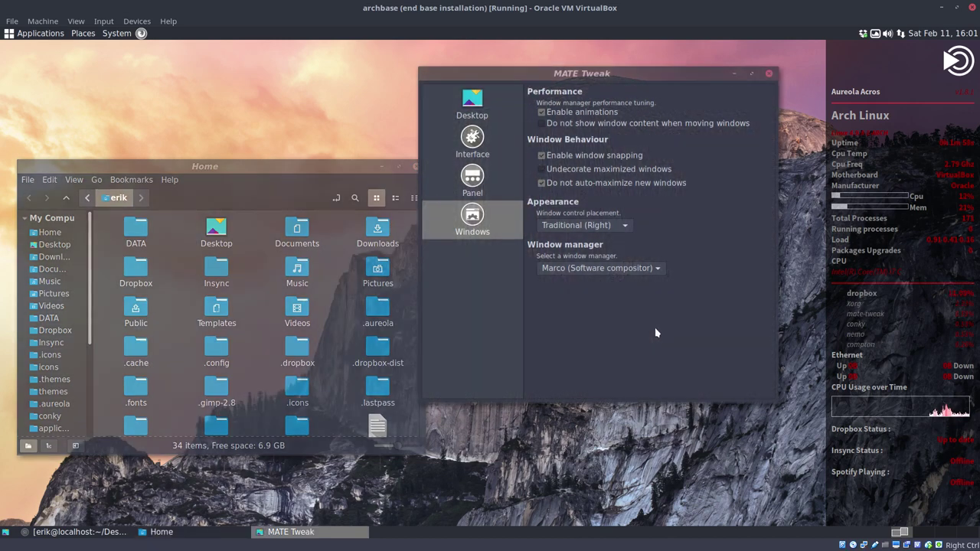
left_click(305, 190)
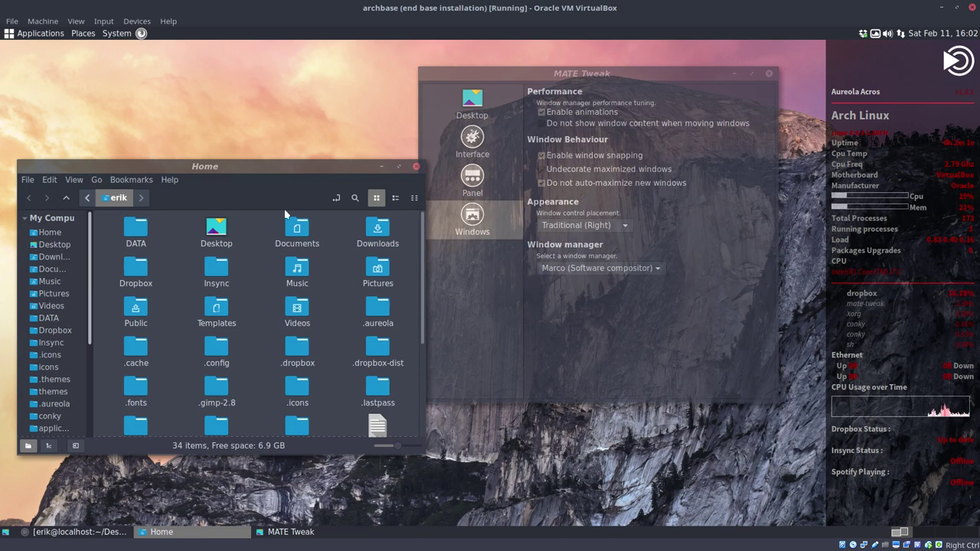
Open the .config folder inside the Home folder and select compton.conf.
left_click(217, 352)
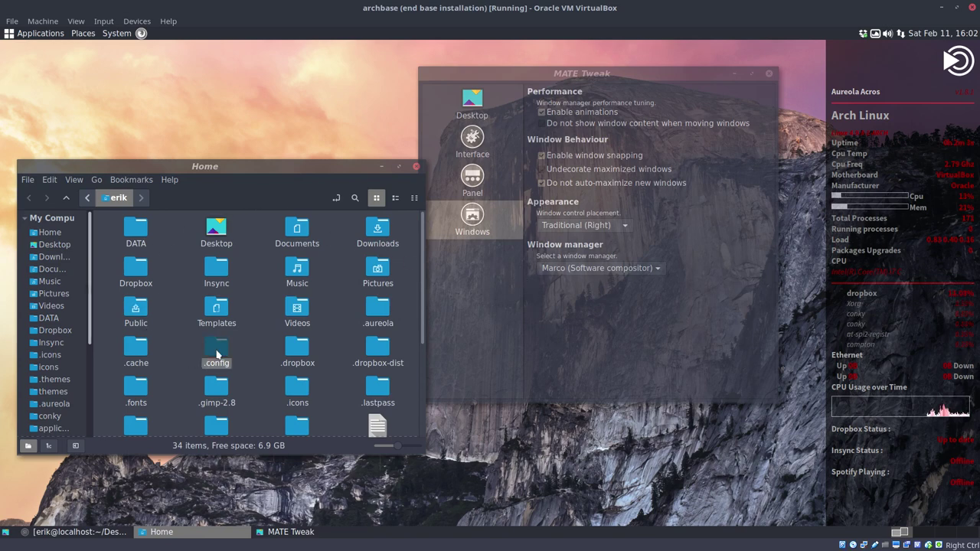
double_click(217, 353)
left_click(219, 387)
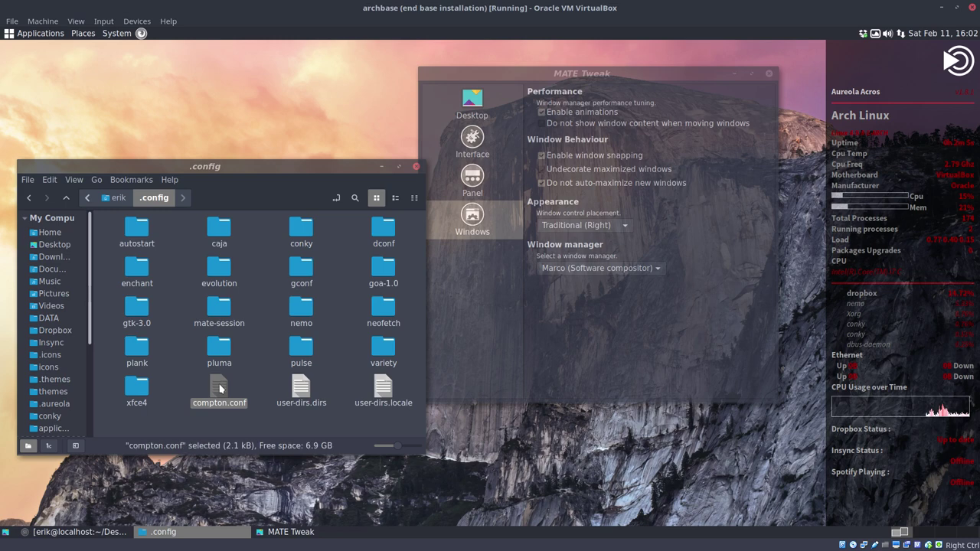
Open the Window Effects preferences from the Look and Feel category to view compton's shadow settings.
left_click(119, 34)
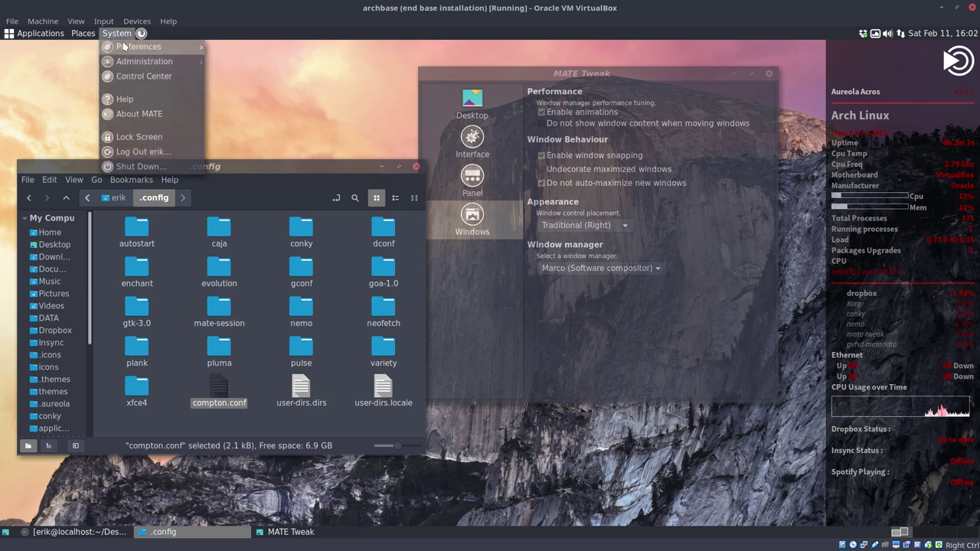
mouse_move(135, 47)
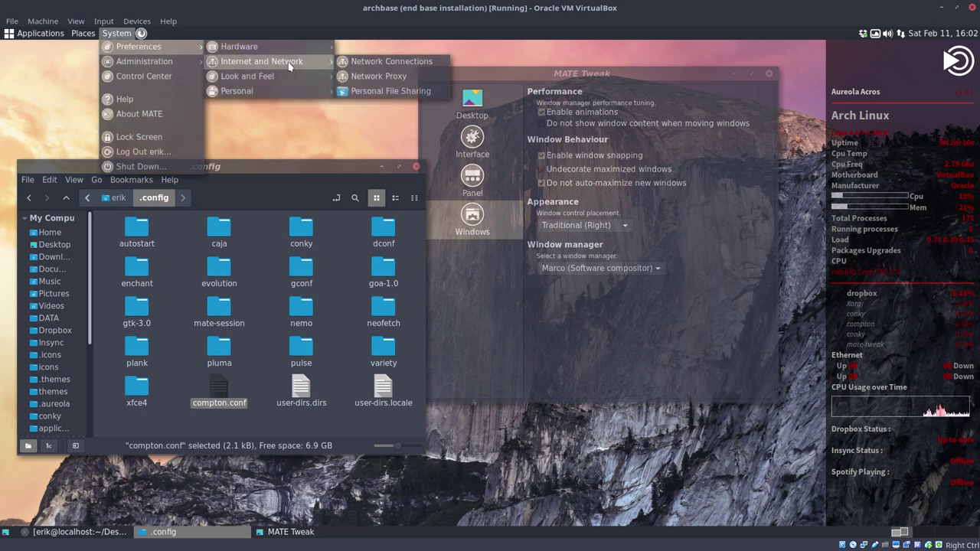
mouse_move(294, 50)
mouse_move(287, 74)
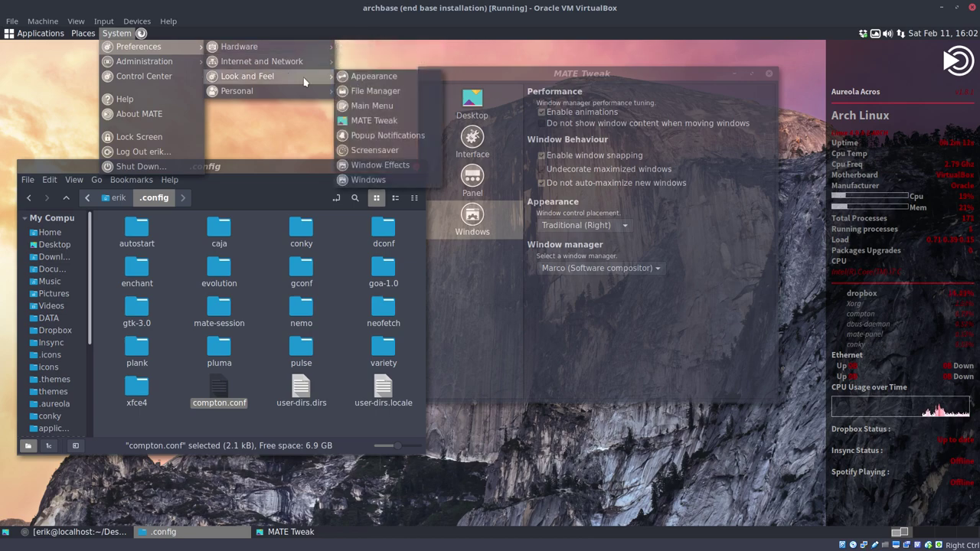
left_click(395, 167)
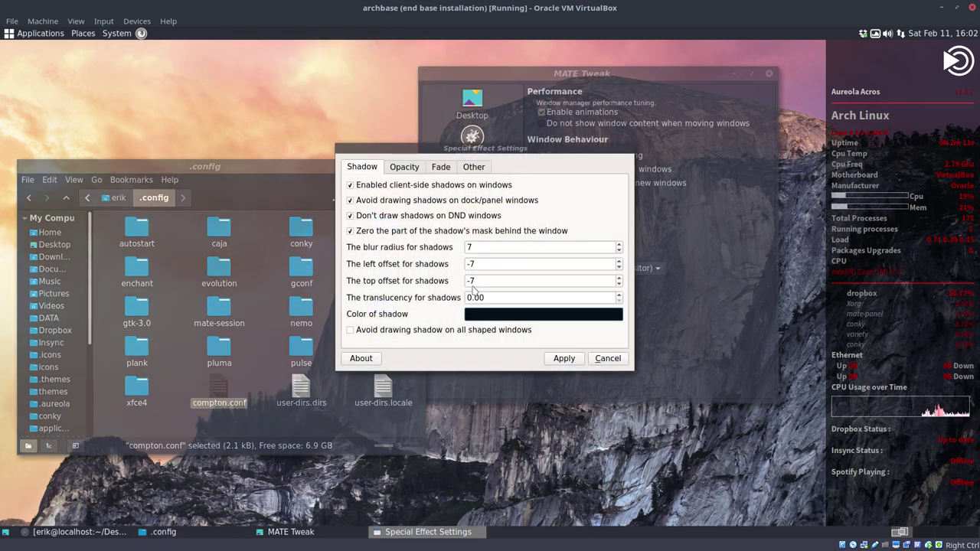
Move the Special Effect Settings window aside and open compton.conf from the .config folder in a maximized Sublime Text window.
left_click_drag(502, 158, 625, 250)
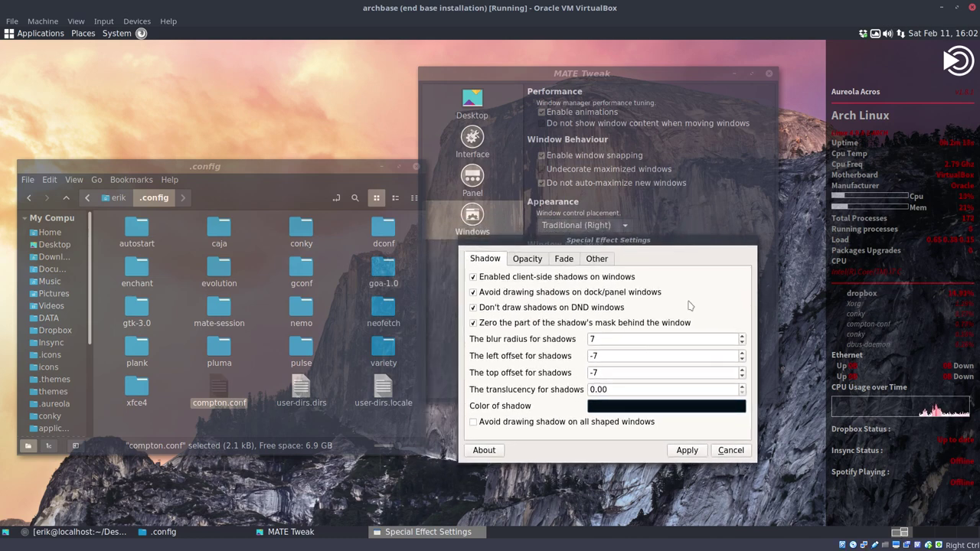
left_click(258, 391)
right_click(220, 392)
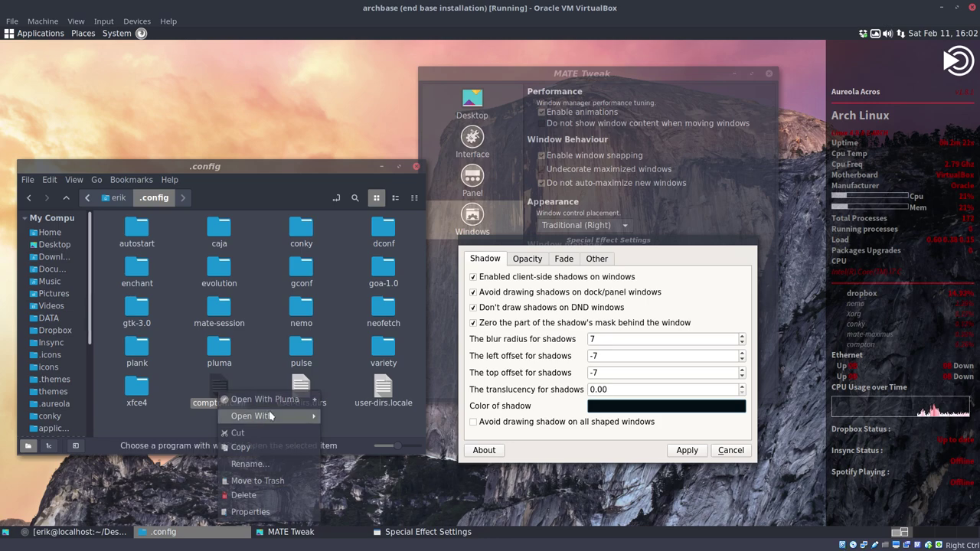
mouse_move(269, 416)
left_click(360, 417)
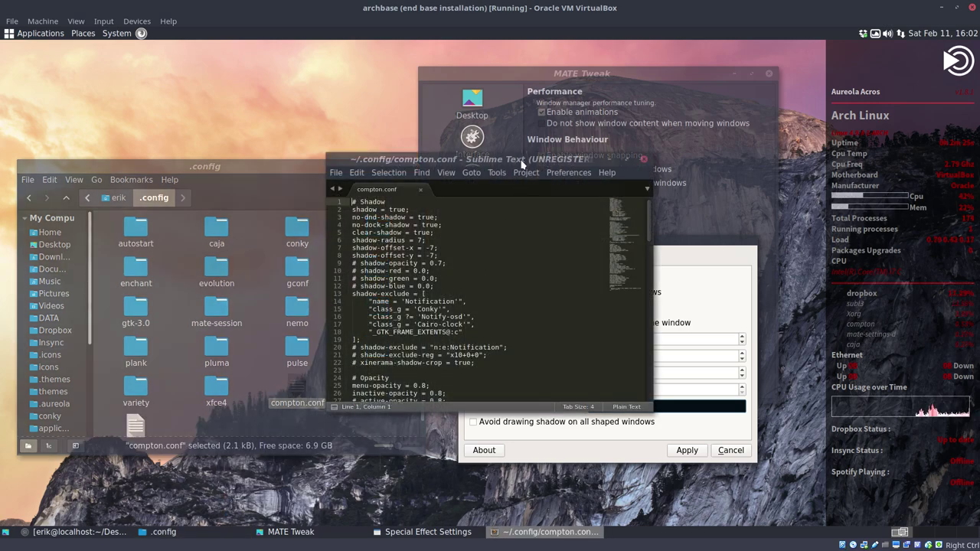
double_click(522, 161)
scroll(305, 330, "up", 5)
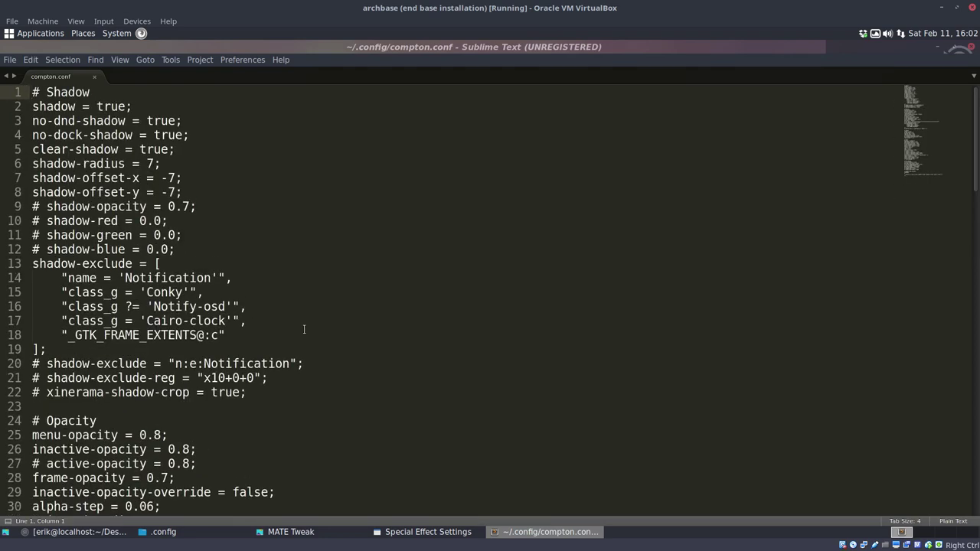
Review the Shadow and Opacity sections of compton.conf, highlighting the lines of each block.
left_click(194, 137)
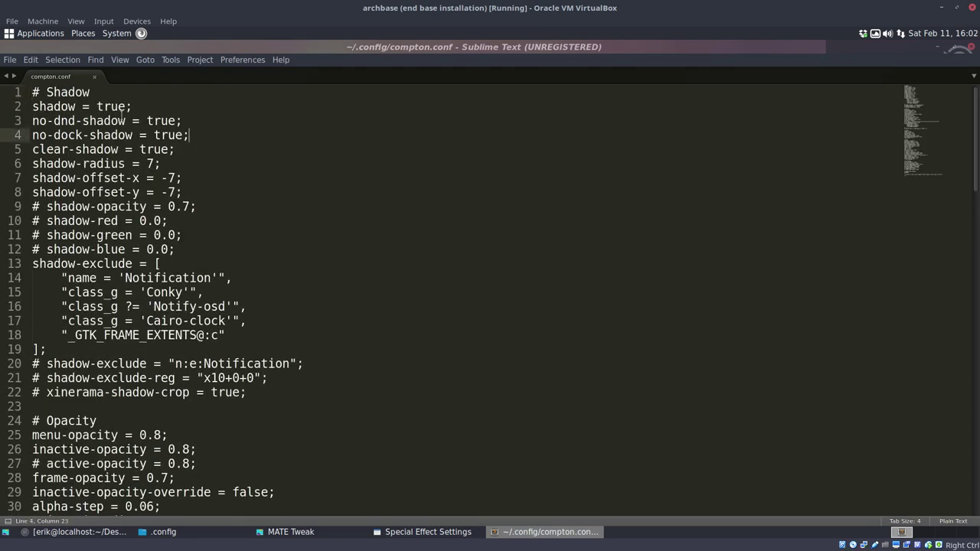
left_click(98, 106)
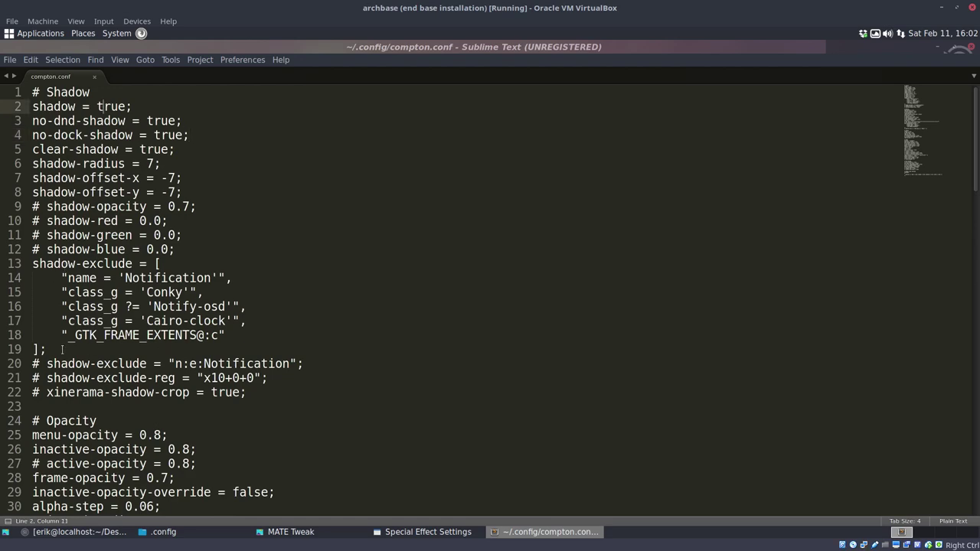
left_click_drag(62, 350, 40, 107)
scroll(145, 366, "down", 7)
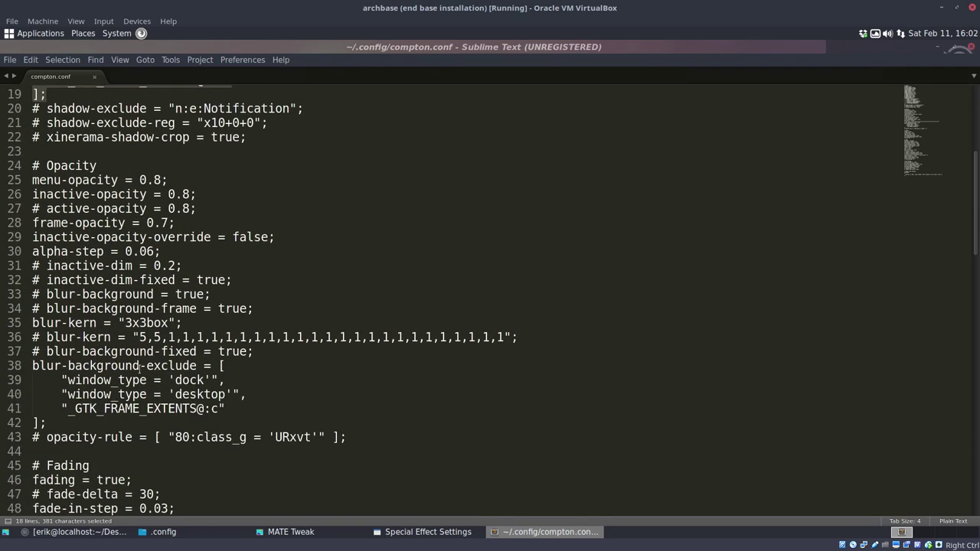
left_click_drag(46, 379, 48, 115)
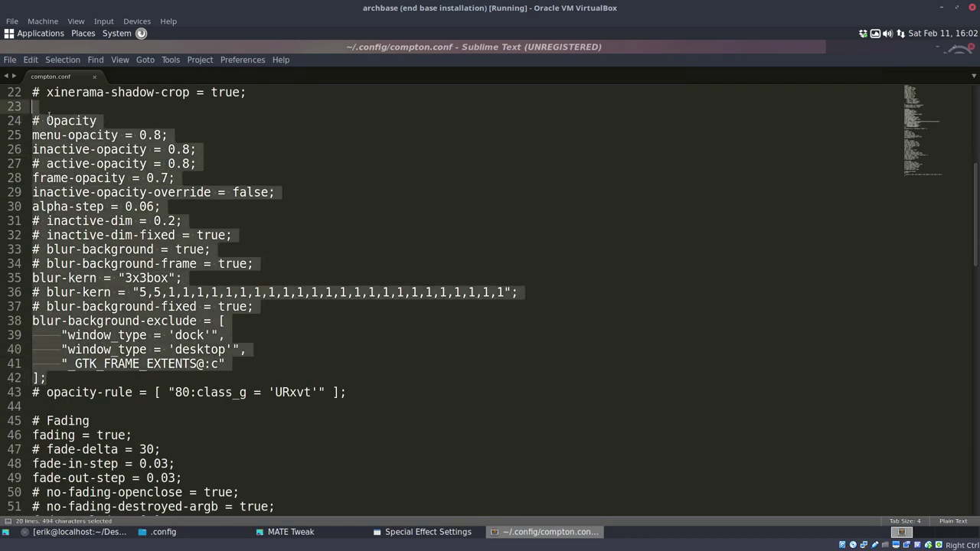
Set inactive-opacity to 0.95 in compton.conf and save the file.
left_click(210, 146)
key("BackSpace")
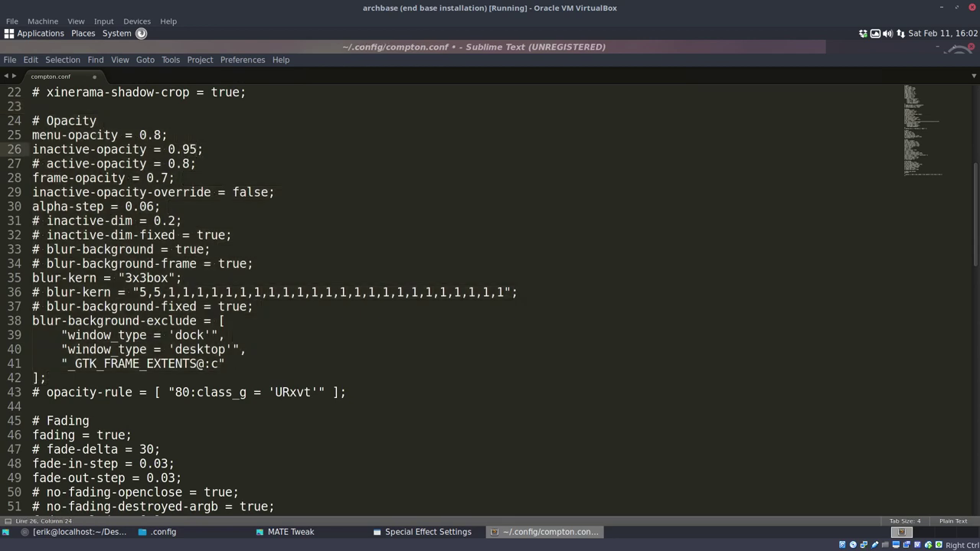
key("ctrl+s")
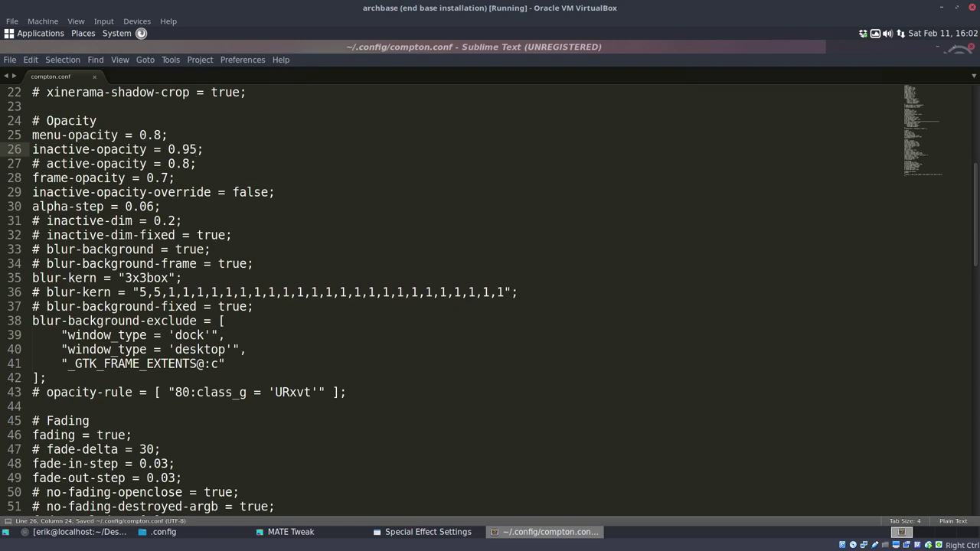
Set menu-opacity to 0.9 in compton.conf, save the file and close the editor.
left_click(159, 134)
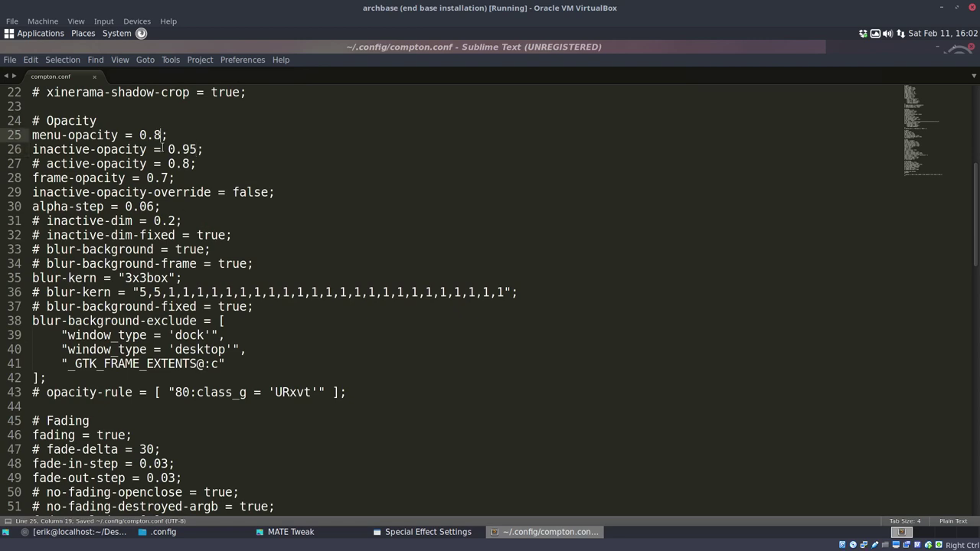
key("BackSpace")
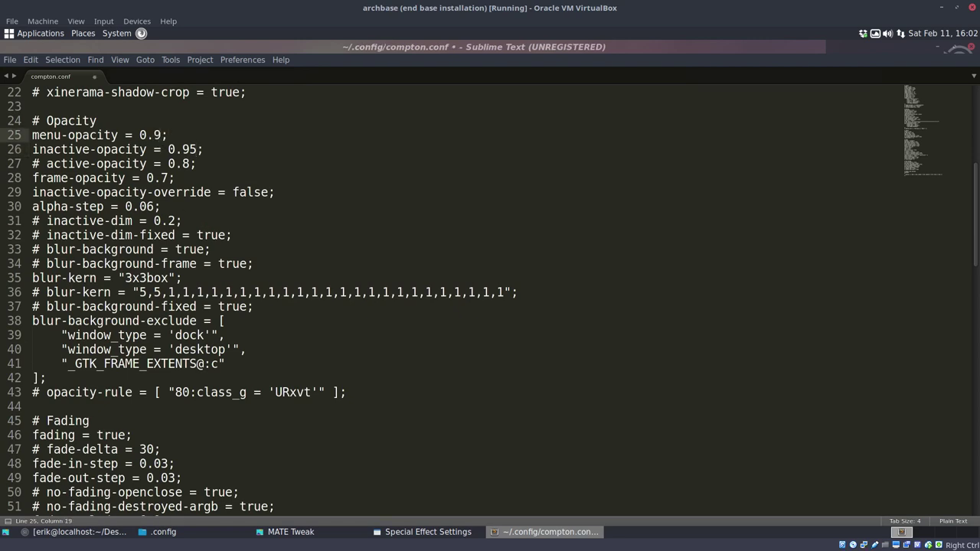
key("ctrl+s")
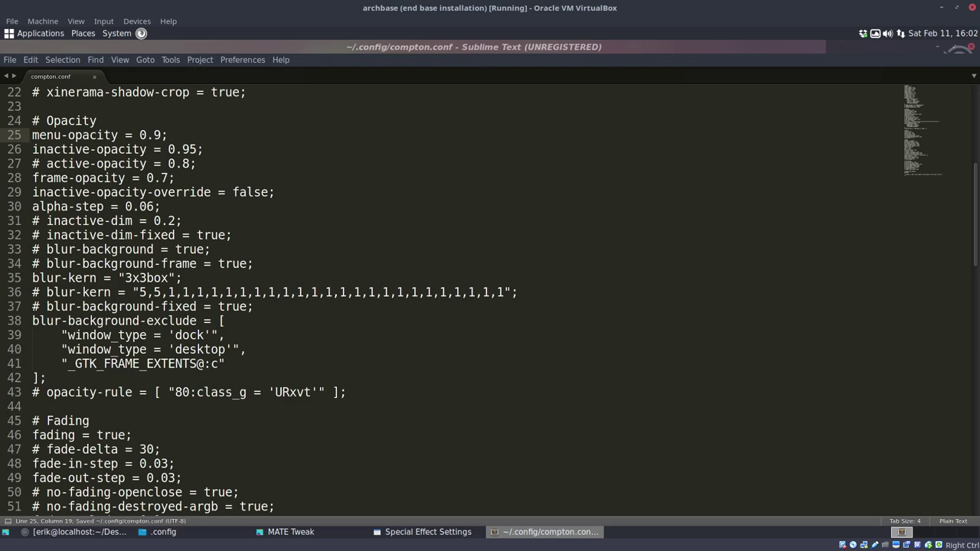
left_click(973, 48)
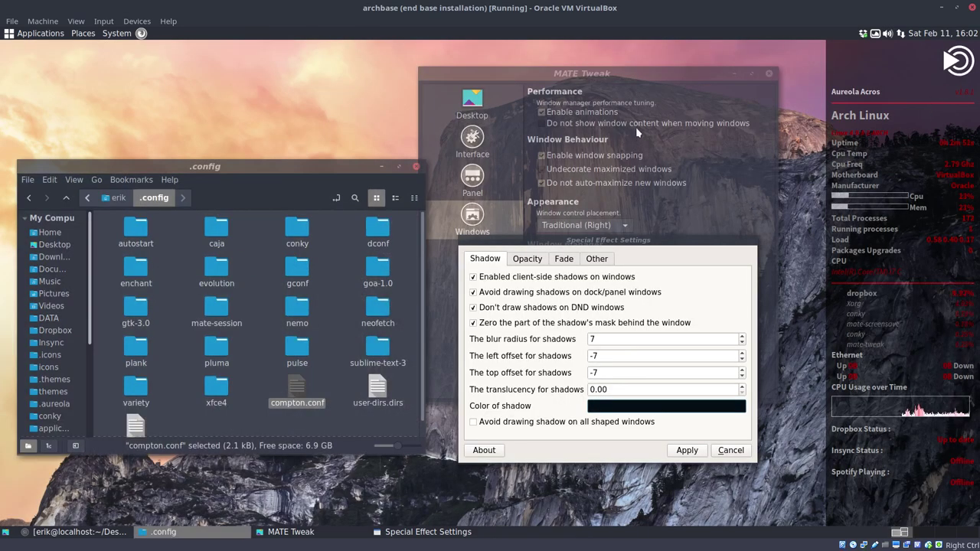
Log out of the MATE session and sign back in with the account password.
left_click(636, 76)
left_click(117, 33)
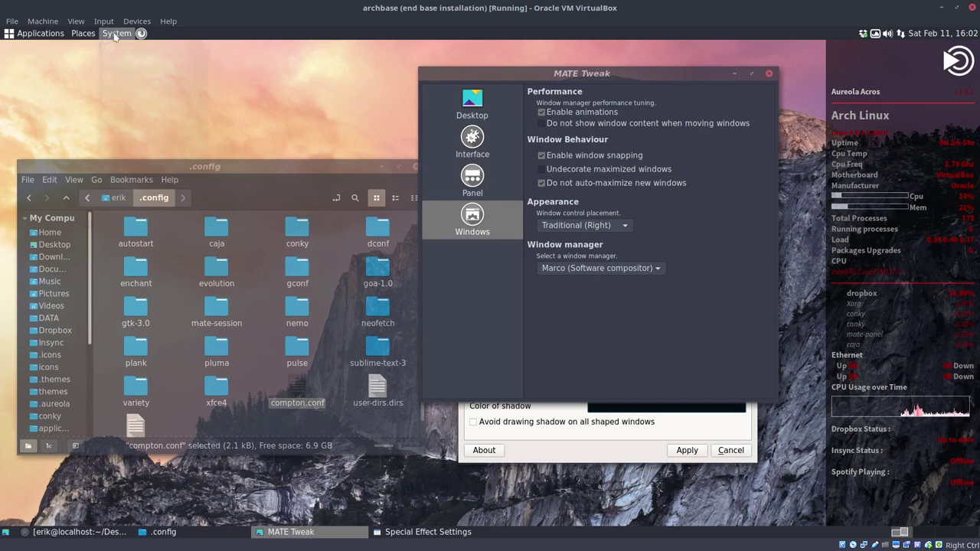
left_click(143, 152)
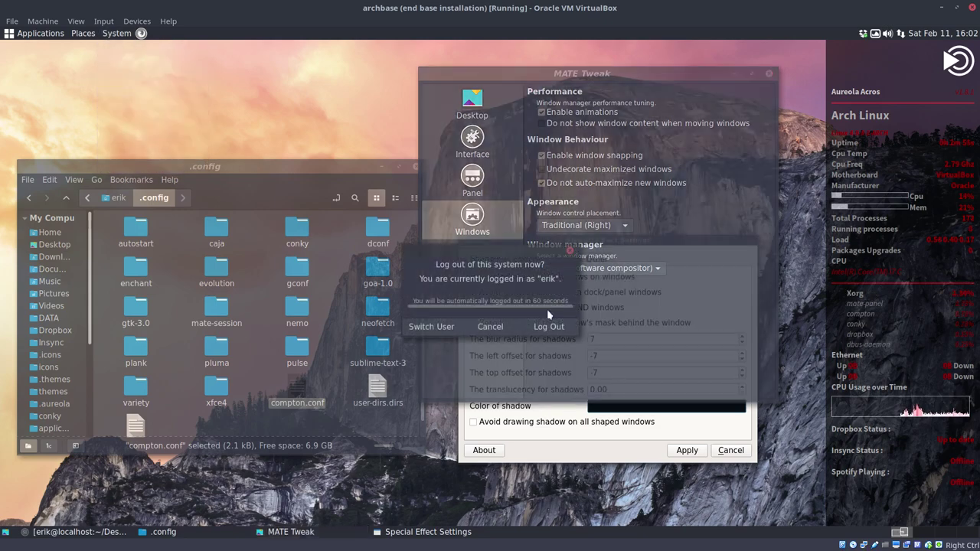
left_click(553, 334)
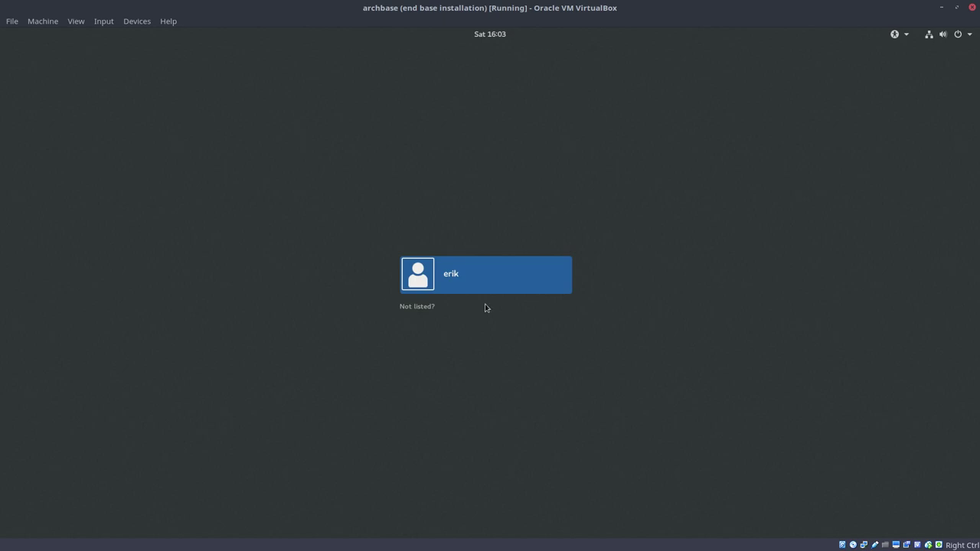
left_click(471, 288)
type("••••")
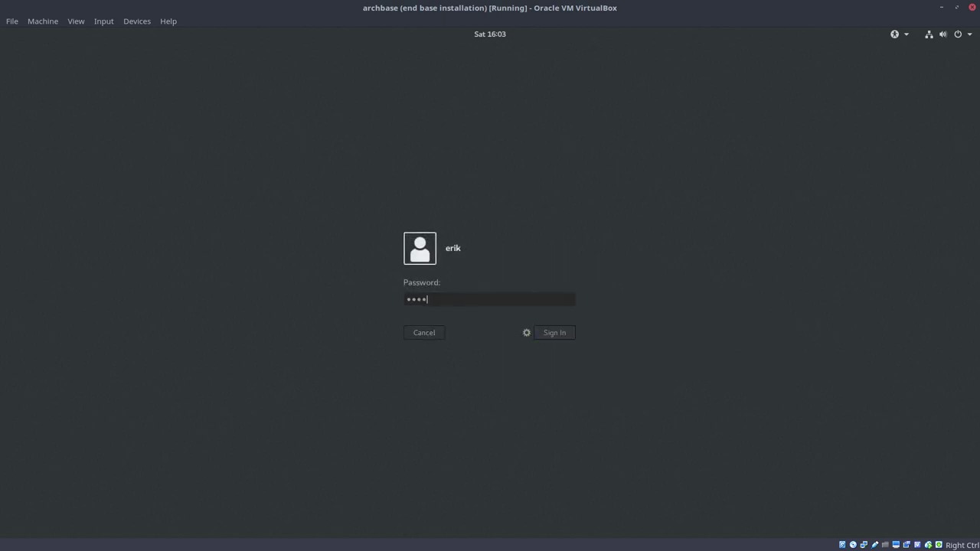
key("Return")
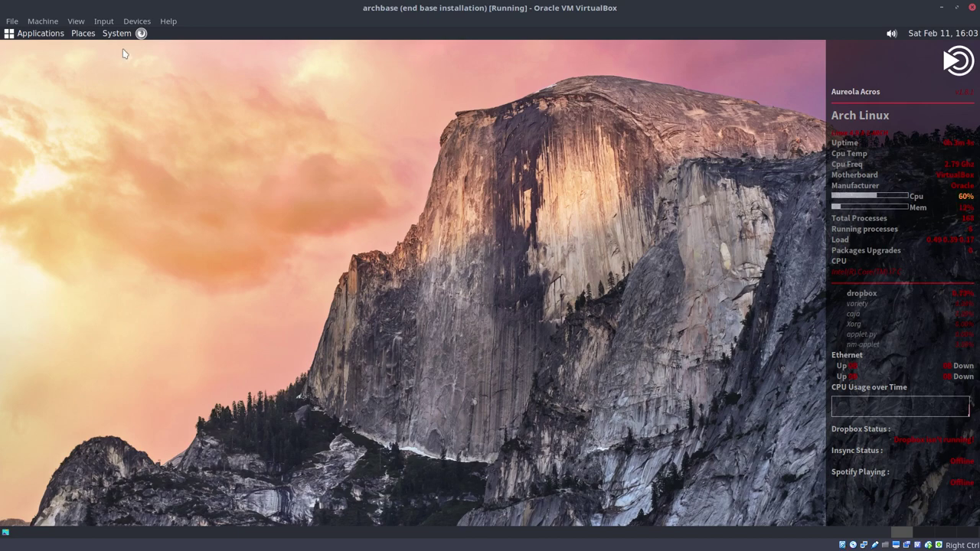
Open two Home folder windows, place them side by side and alternate focus between them to compare active and inactive transparency.
left_click(85, 34)
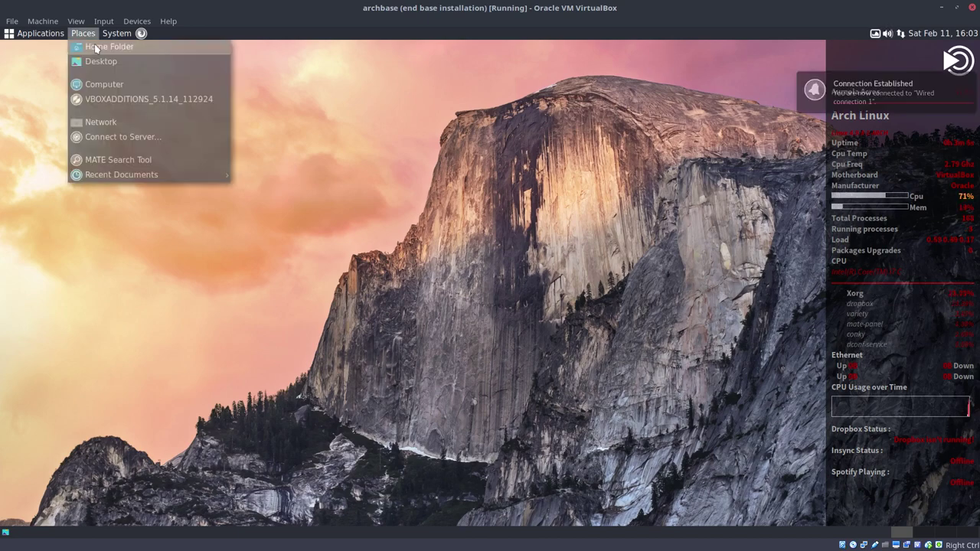
left_click(101, 48)
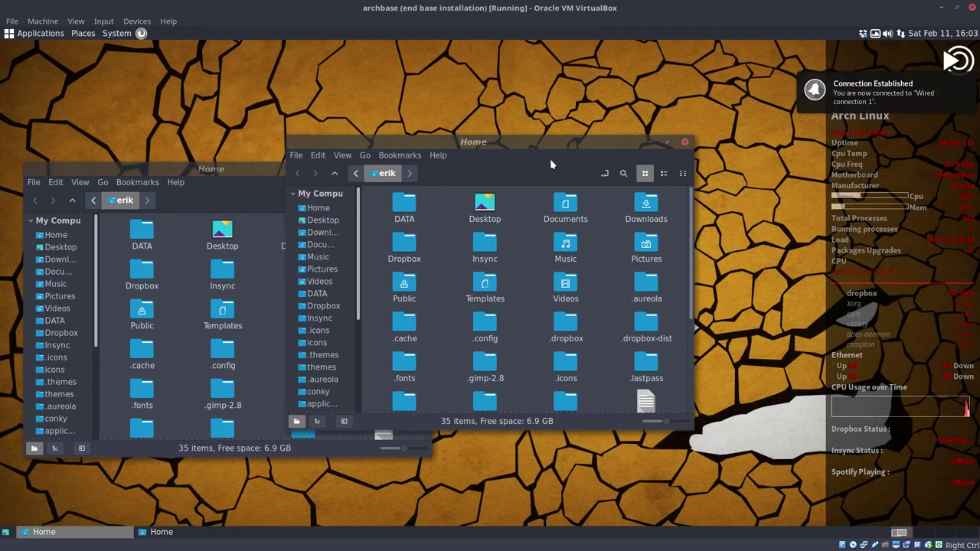
left_click_drag(550, 158, 675, 154)
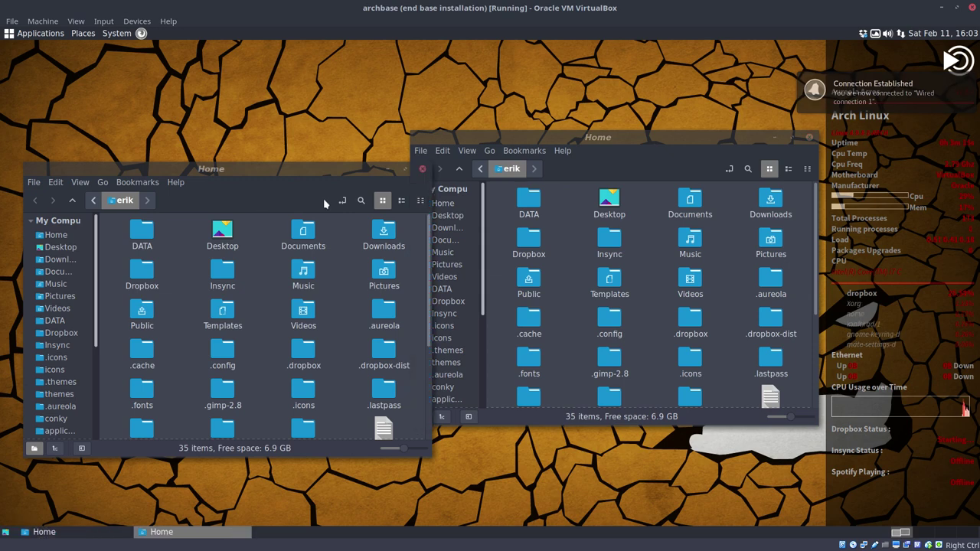
left_click_drag(502, 169, 546, 237)
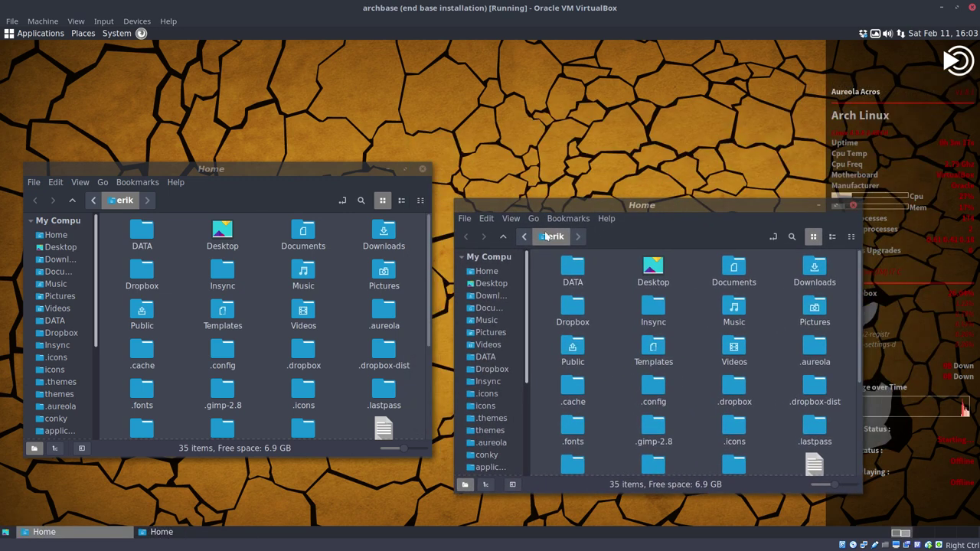
left_click(260, 201)
left_click_drag(280, 178, 301, 178)
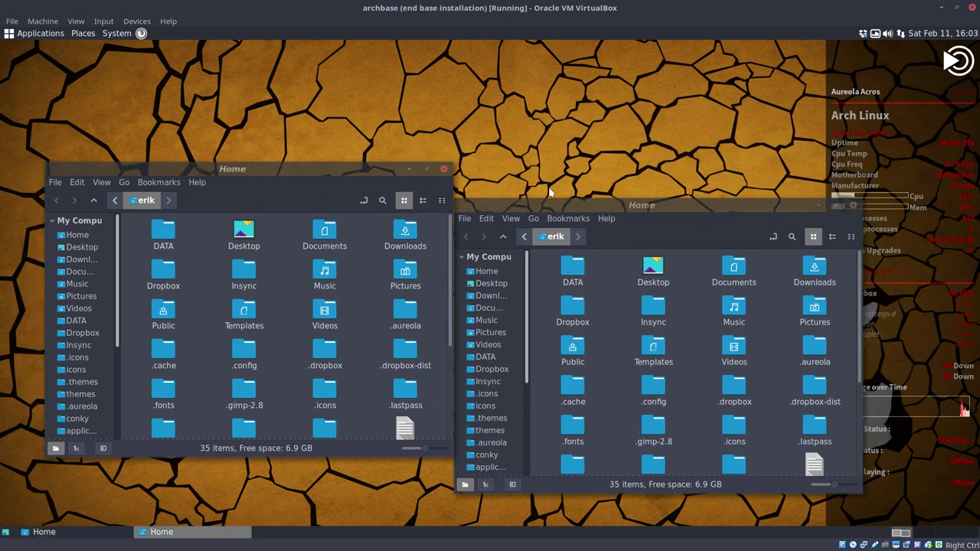
left_click_drag(617, 205, 652, 146)
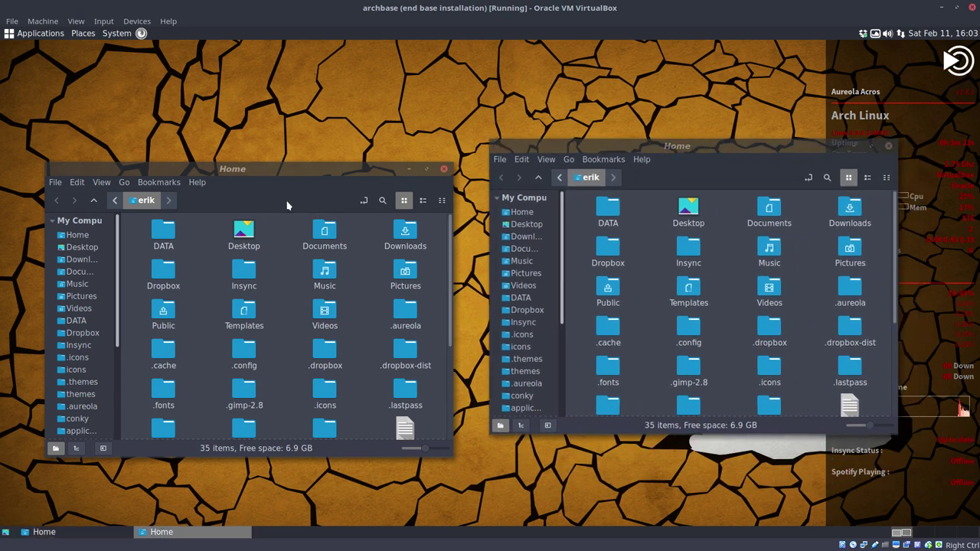
Check the transparency of the System, Places and Applications menus, and shift one Home window further away from the other.
left_click(116, 33)
mouse_move(83, 36)
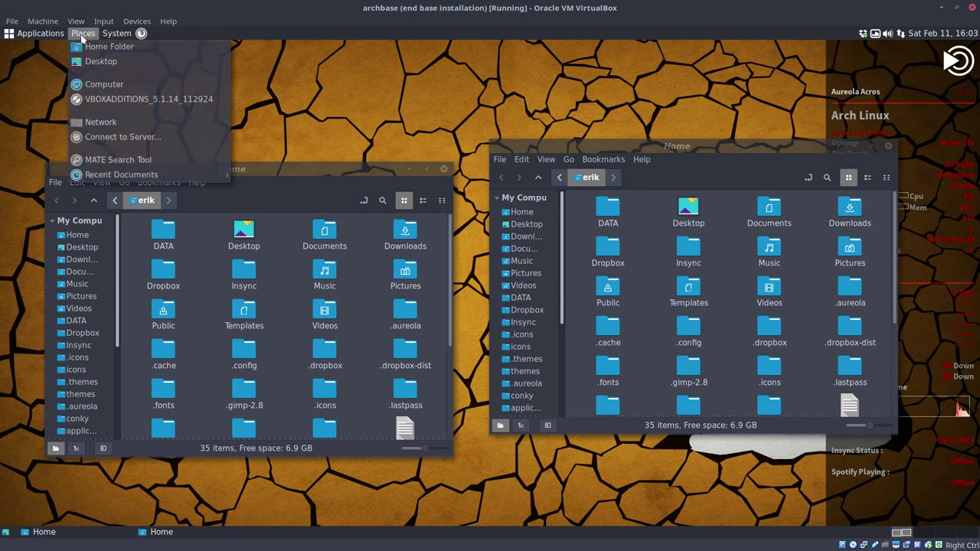
mouse_move(38, 33)
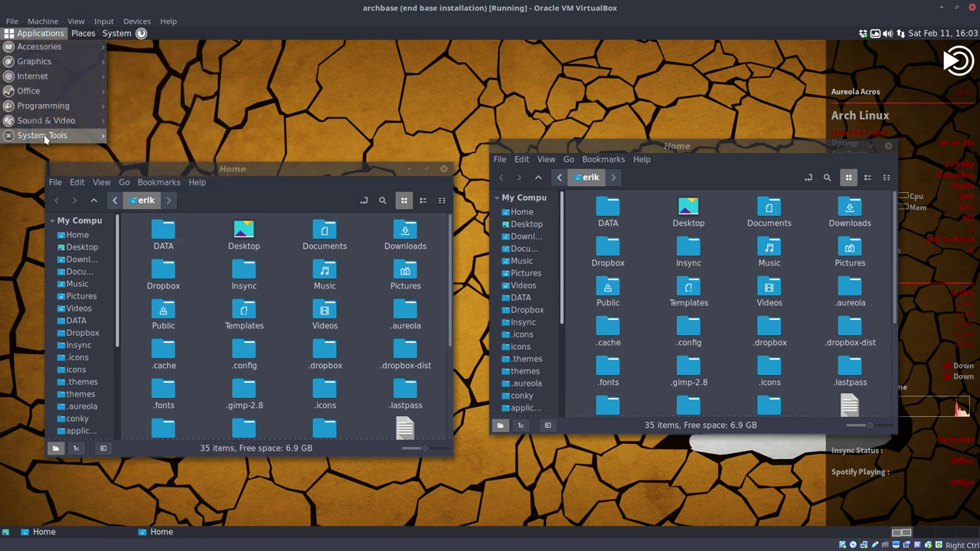
left_click(311, 203)
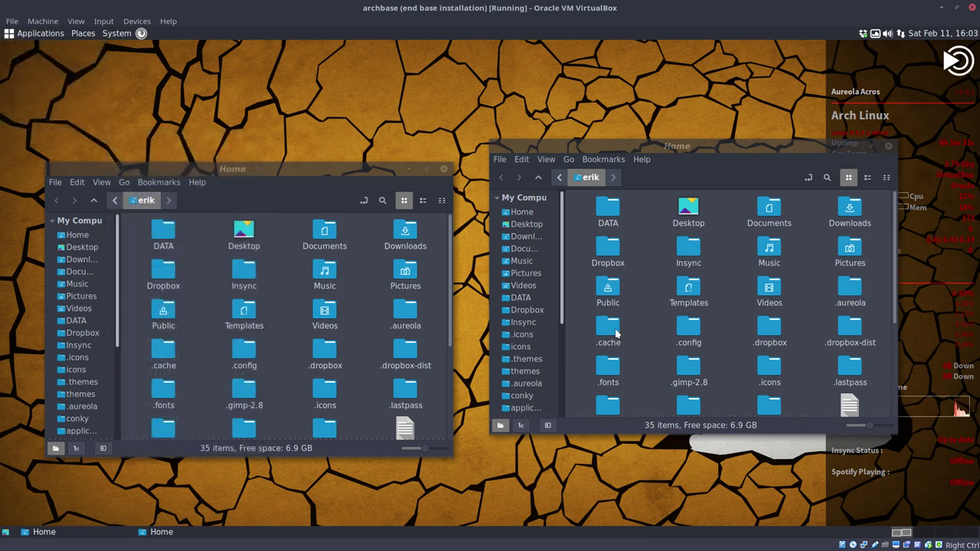
left_click_drag(731, 156, 750, 156)
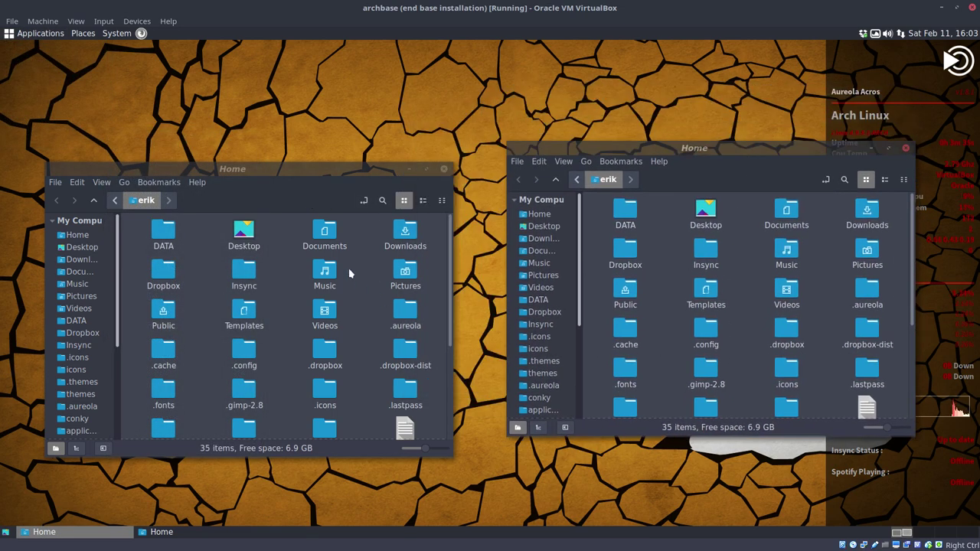
Open the Window Effects preferences from the Look and Feel category and check the menu and inactive window opacity settings.
left_click(121, 35)
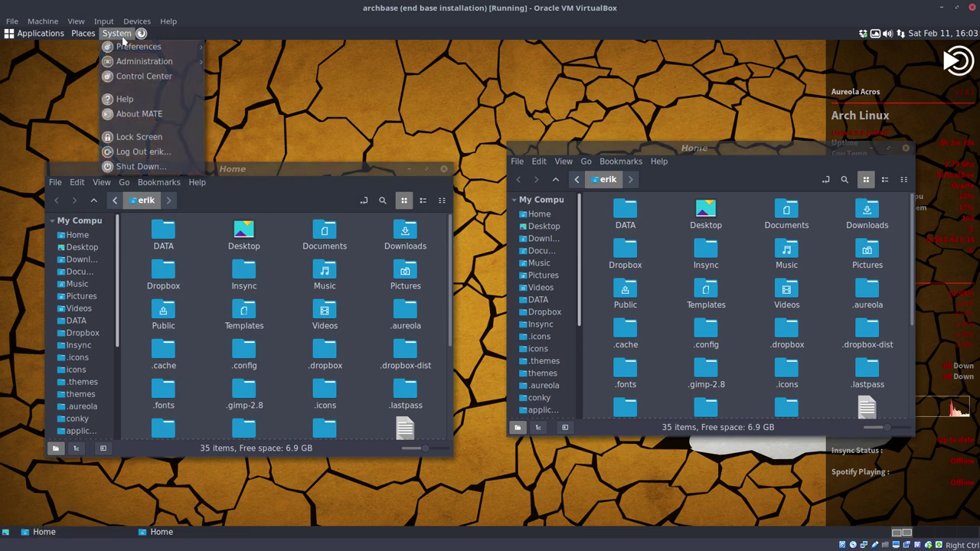
mouse_move(134, 47)
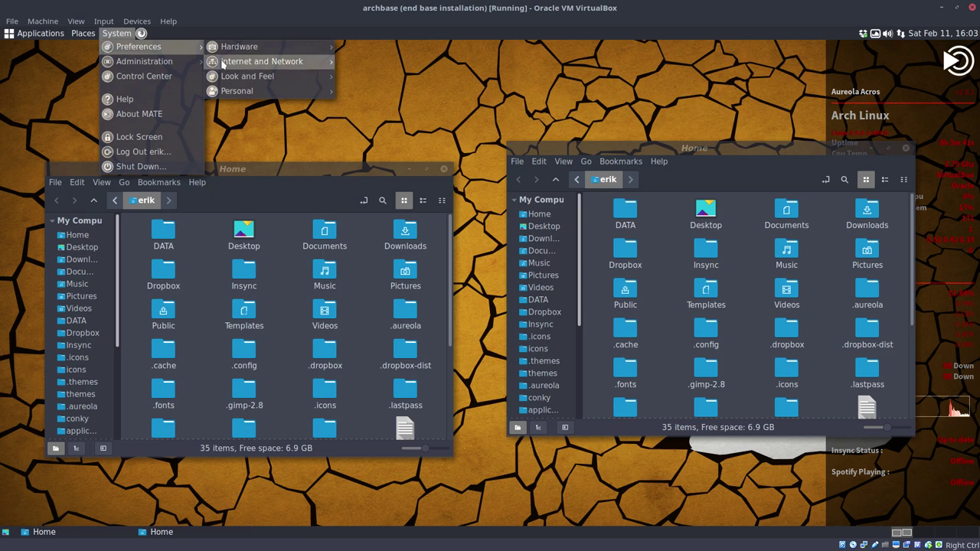
mouse_move(253, 76)
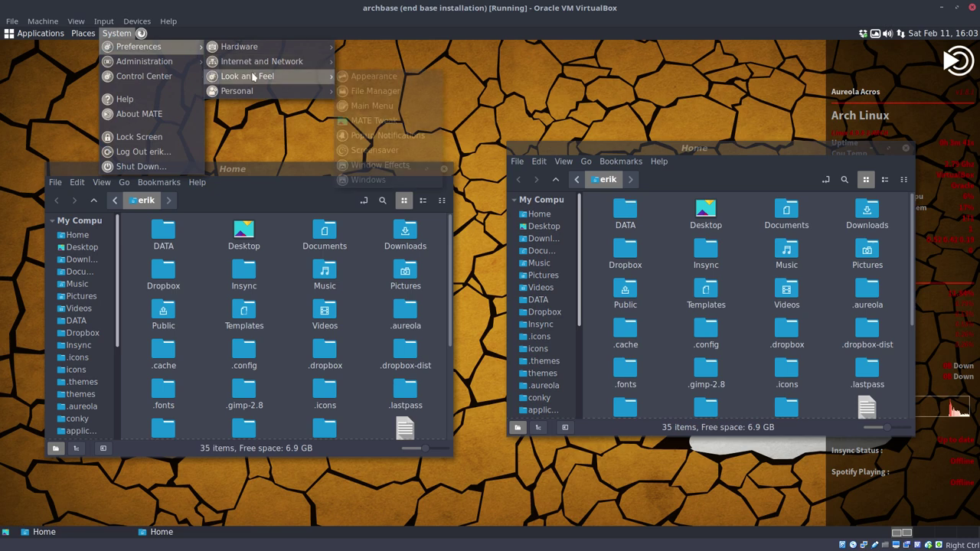
left_click(393, 169)
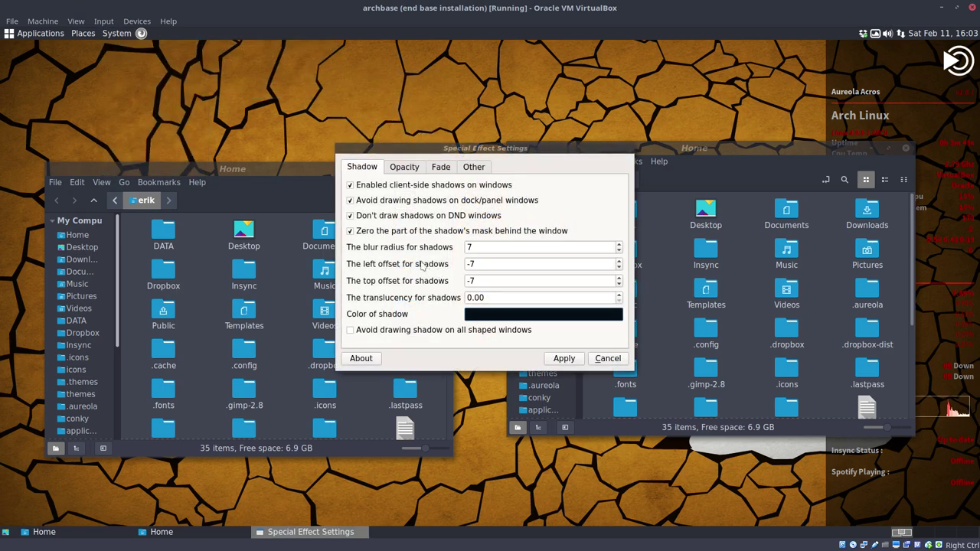
left_click(406, 169)
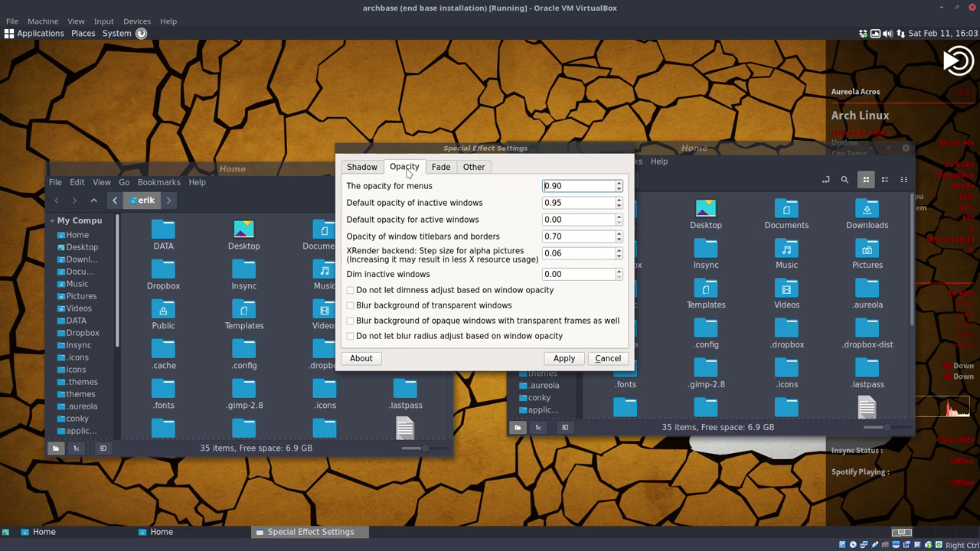
left_click(564, 203)
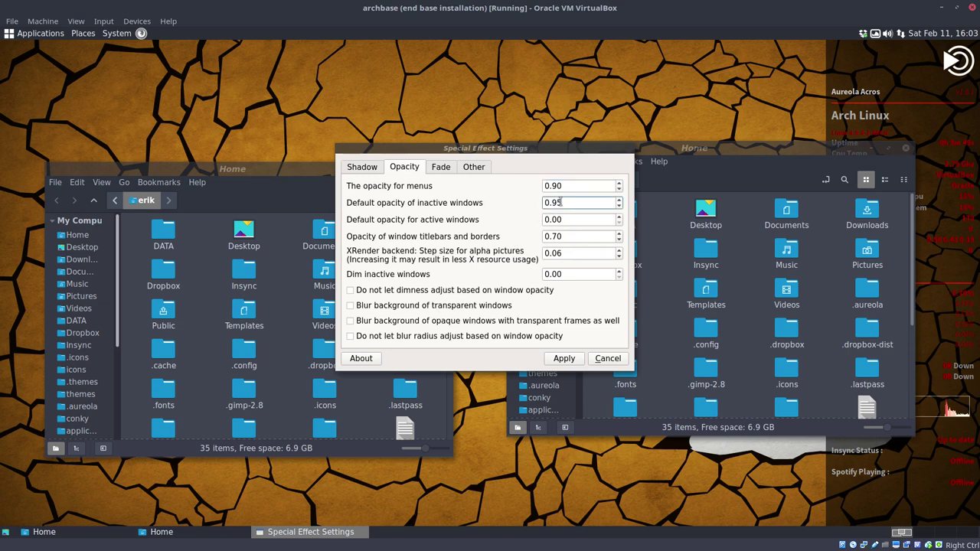
Set the default inactive window opacity to 0.90 and the titlebar and border opacity to 0.80, apply them and close the effect settings.
type("0")
left_click(557, 237)
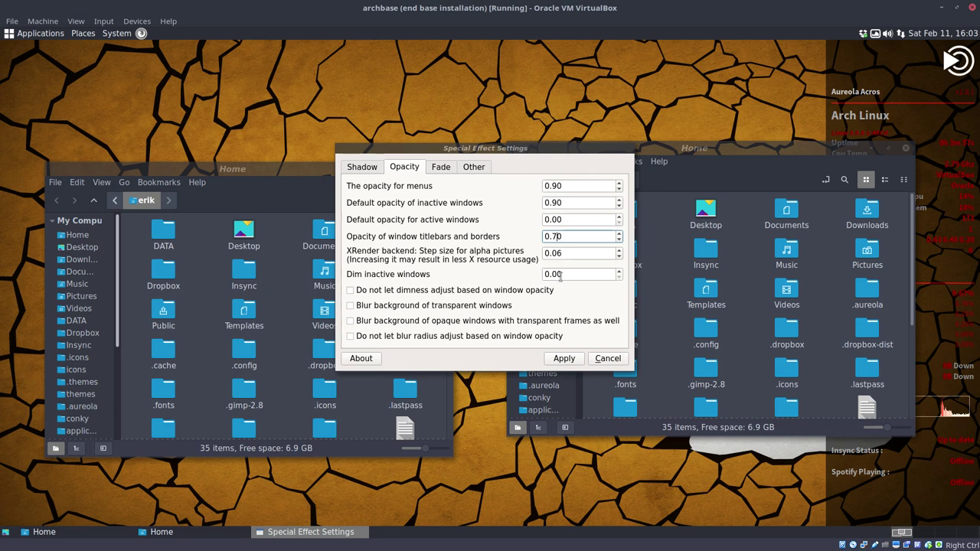
key("BackSpace")
type("8")
left_click(565, 359)
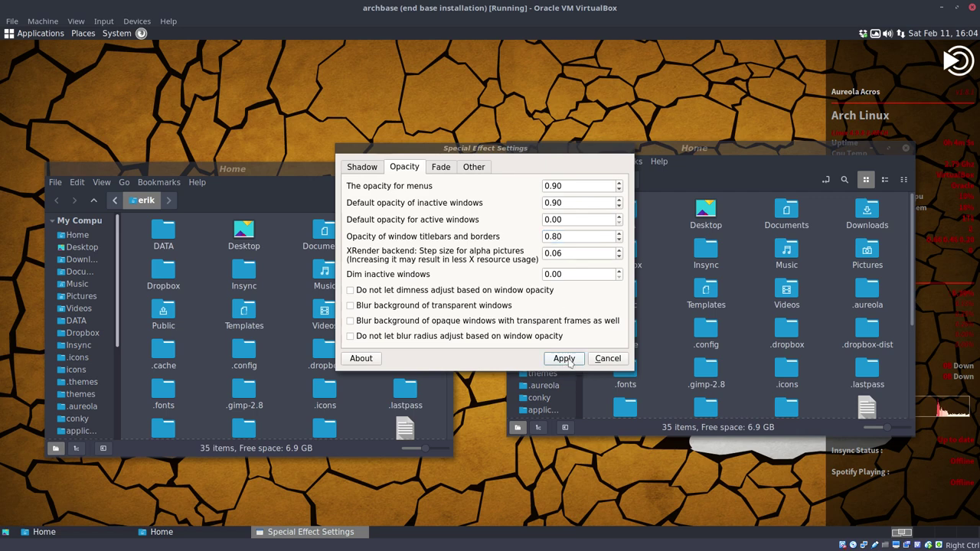
left_click(603, 357)
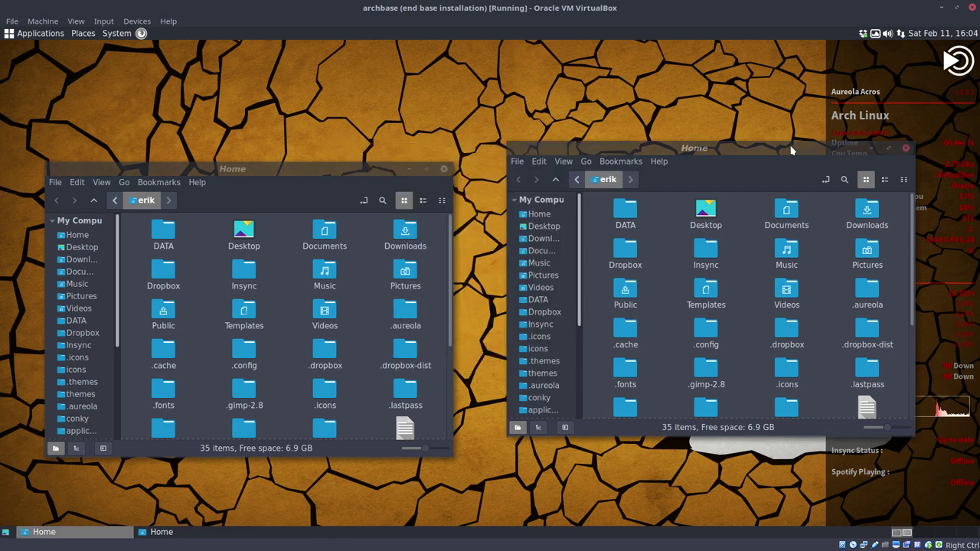
Shift the Home window overlapping the system monitor higher to check its transparency, and bring up the Look and Feel preferences category.
left_click_drag(792, 151, 792, 70)
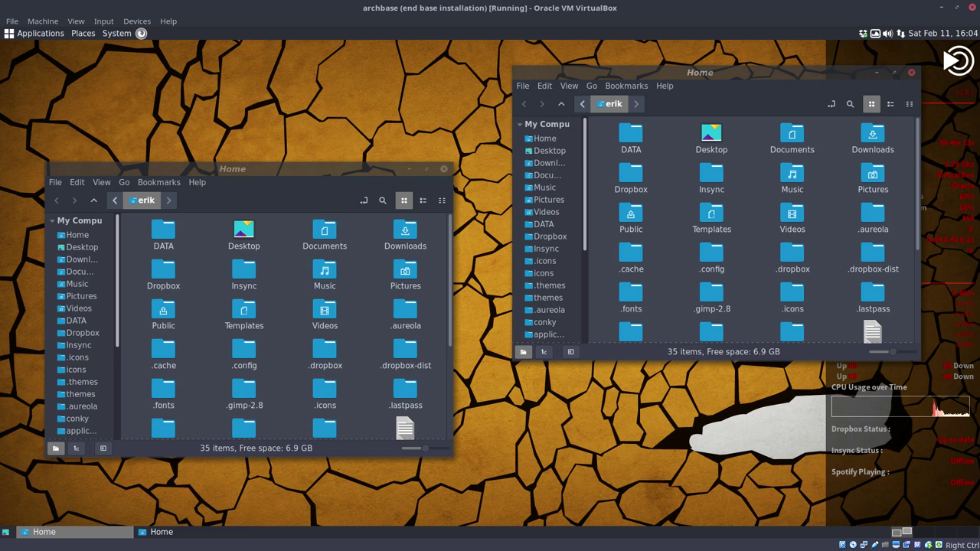
left_click(125, 37)
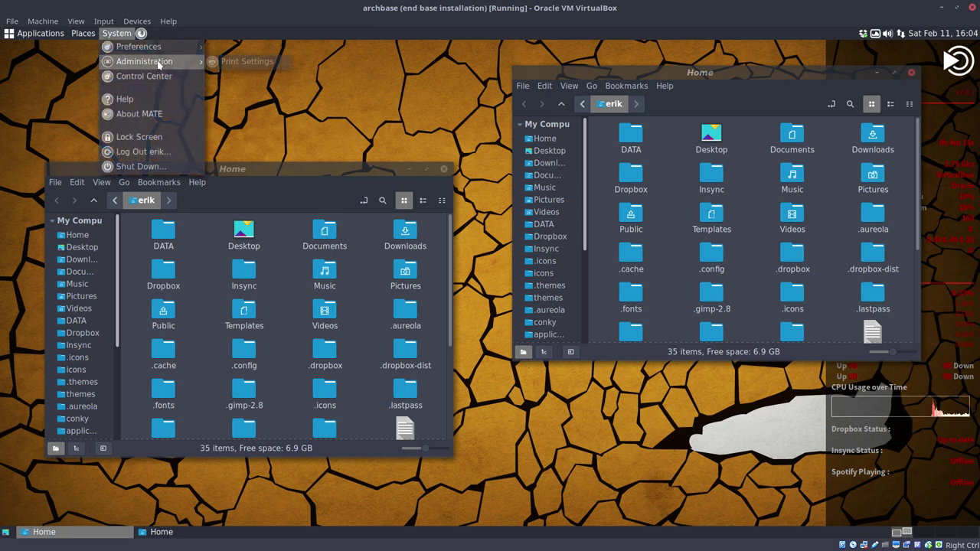
mouse_move(182, 55)
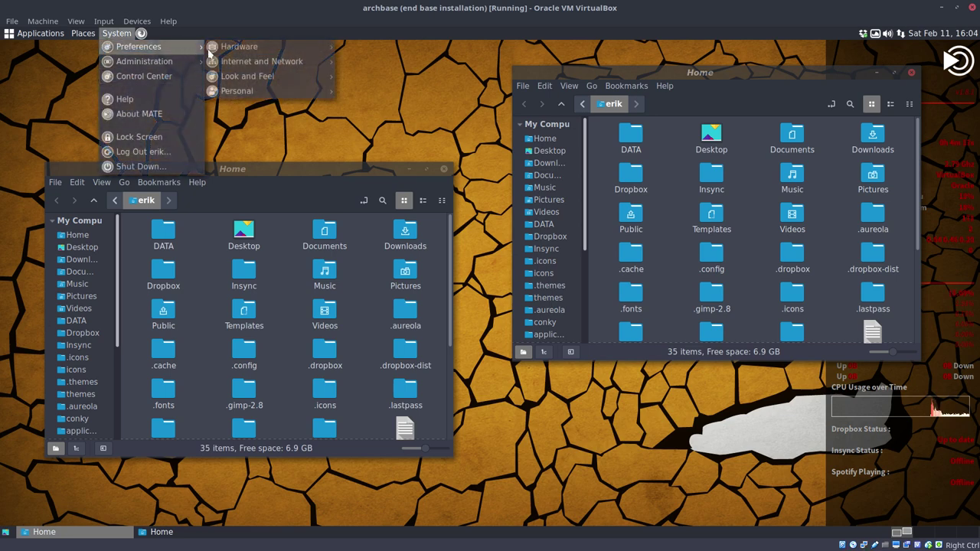
mouse_move(261, 76)
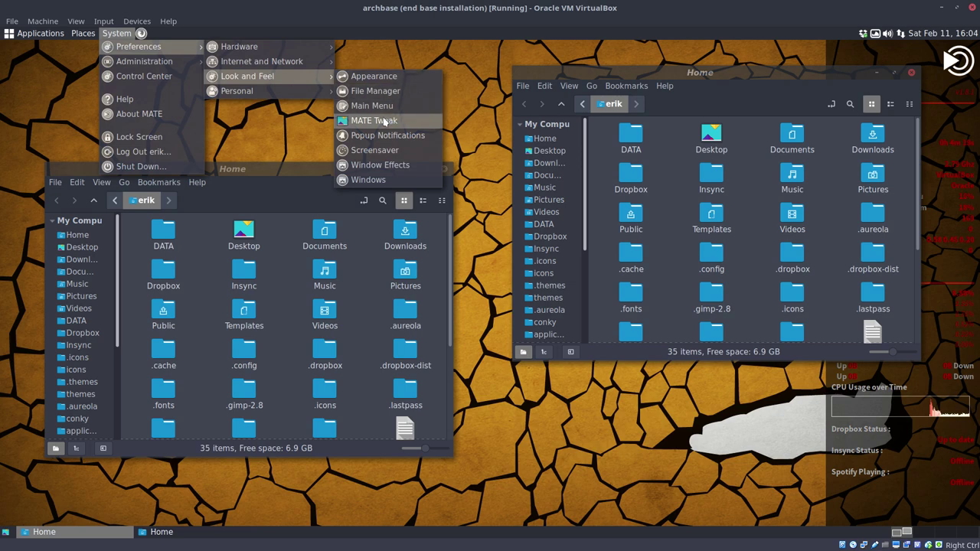